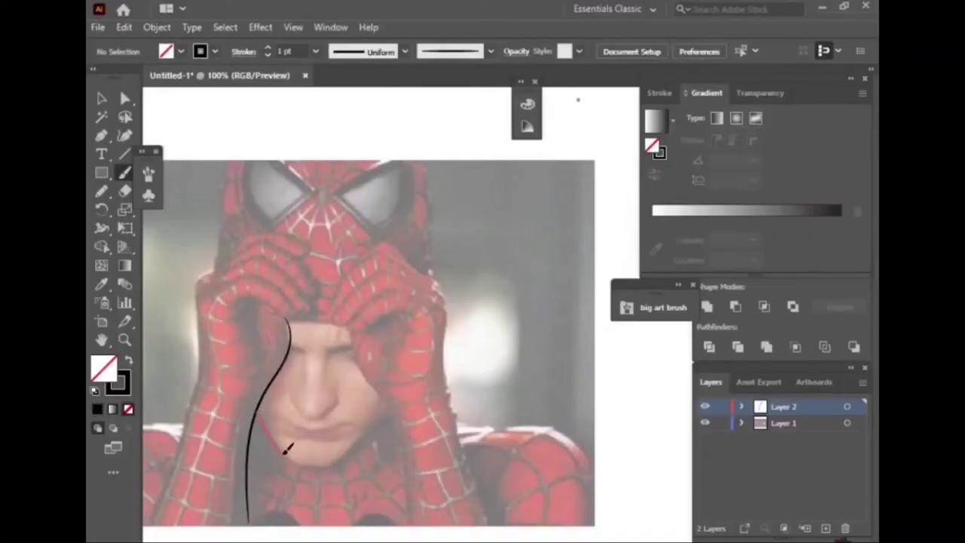
# Trace the left jawline and right side of the face in black strokes
pyautogui.moveTo(371, 422); pyautogui.dragTo(387, 407)
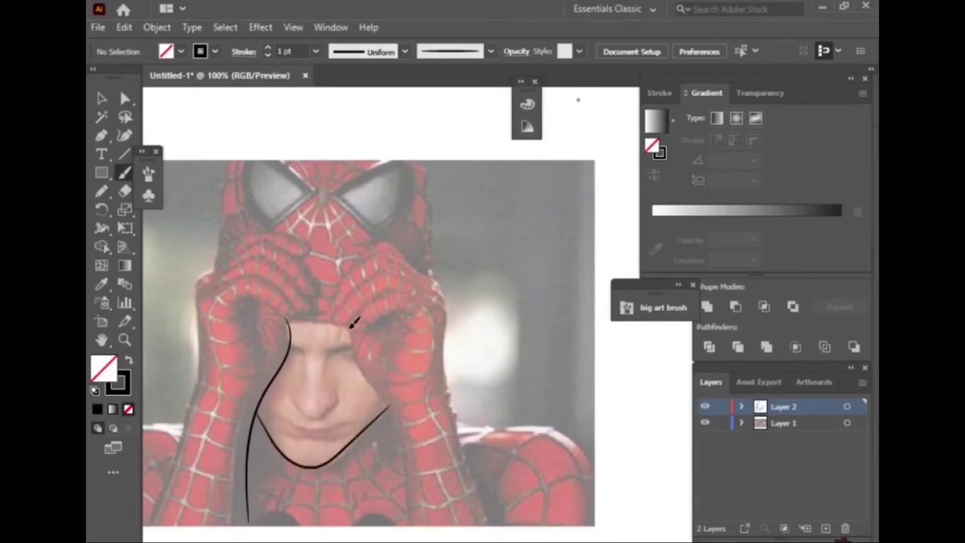
pyautogui.hotkey('ctrl', 'z')
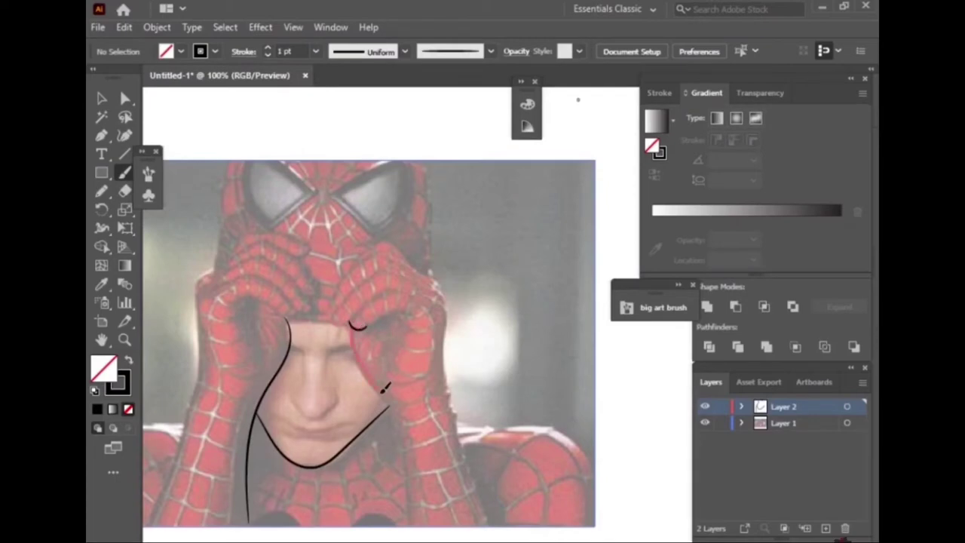
pyautogui.moveTo(413, 453); pyautogui.dragTo(411, 524)
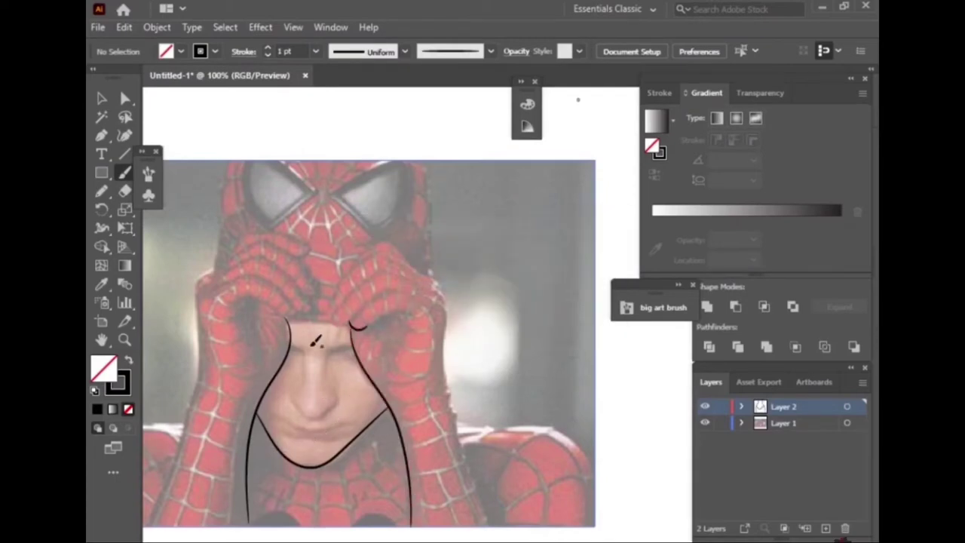
pyautogui.scroll(3, 308, 355)
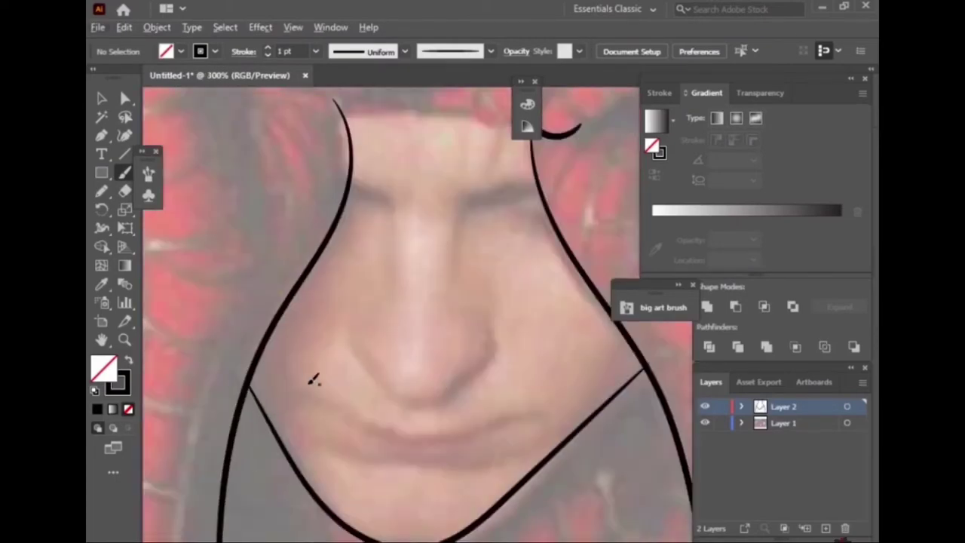
# Draw the upper and lower lip lines and the curve of the nose
pyautogui.moveTo(318, 397); pyautogui.dragTo(407, 444)
pyautogui.moveTo(488, 427); pyautogui.dragTo(520, 419)
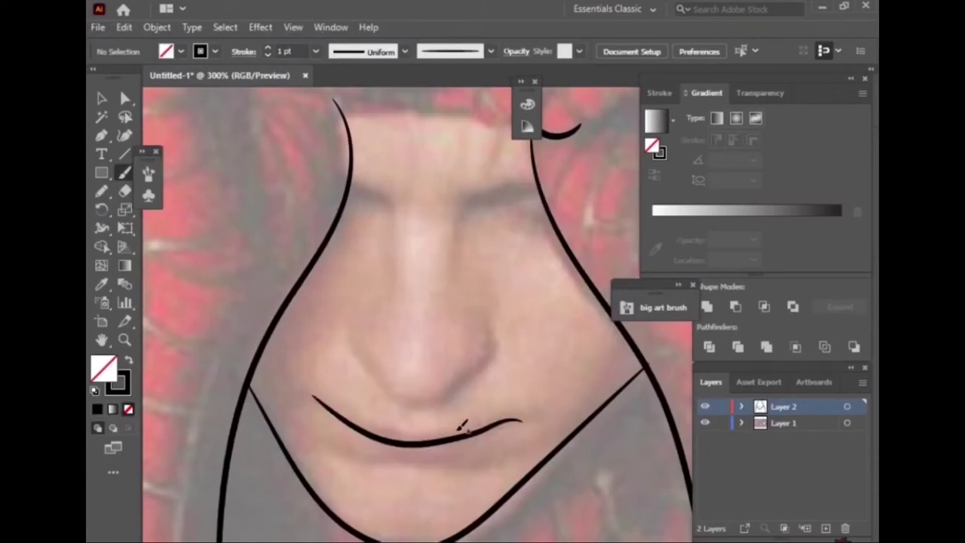
pyautogui.moveTo(348, 453); pyautogui.dragTo(491, 463)
pyautogui.moveTo(367, 306); pyautogui.dragTo(416, 398)
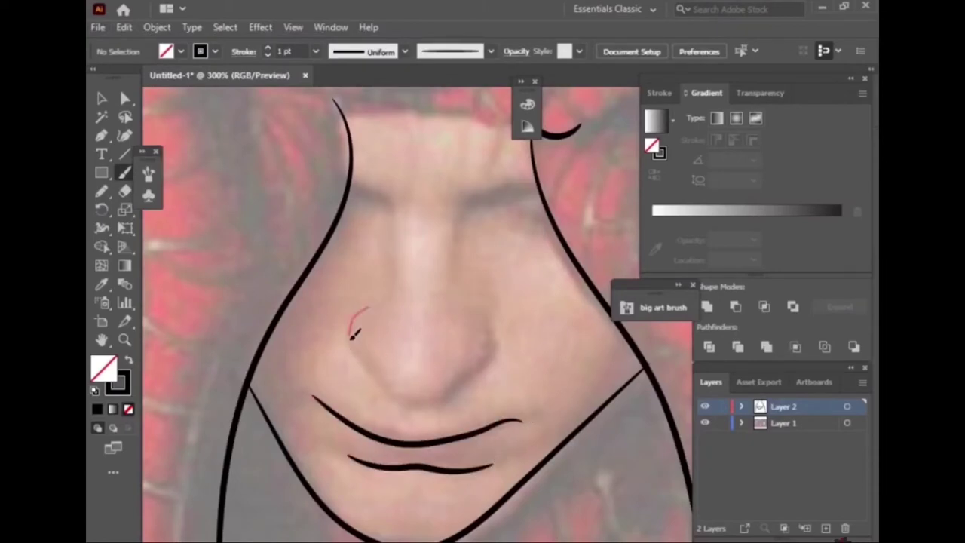
pyautogui.moveTo(496, 329); pyautogui.dragTo(494, 332)
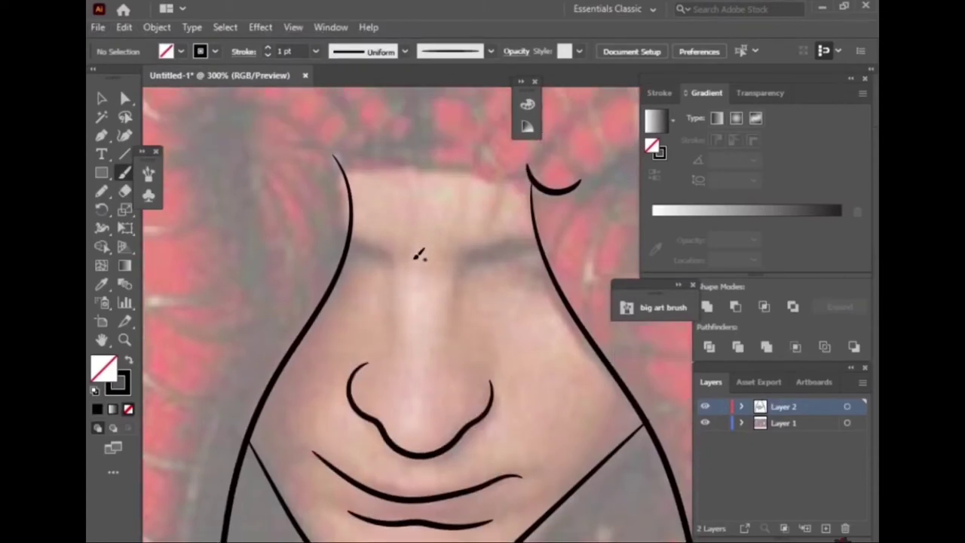
# Draw the nose bridge and both closed eyelids
pyautogui.scroll(3, 437, 260)
pyautogui.moveTo(382, 303); pyautogui.dragTo(388, 368)
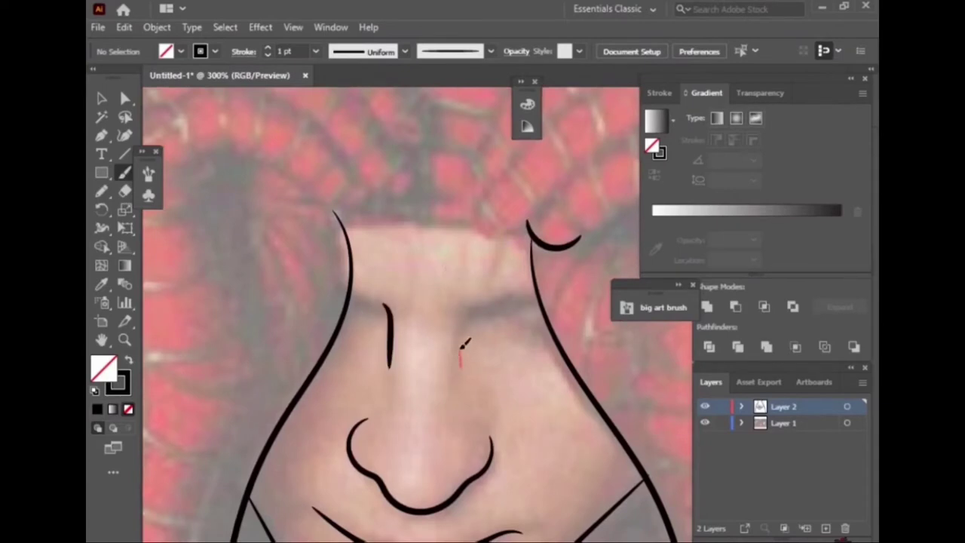
pyautogui.moveTo(465, 343)
pyautogui.mouseDown()
pyautogui.moveTo(473, 304)
pyautogui.moveTo(551, 336)
pyautogui.mouseUp()
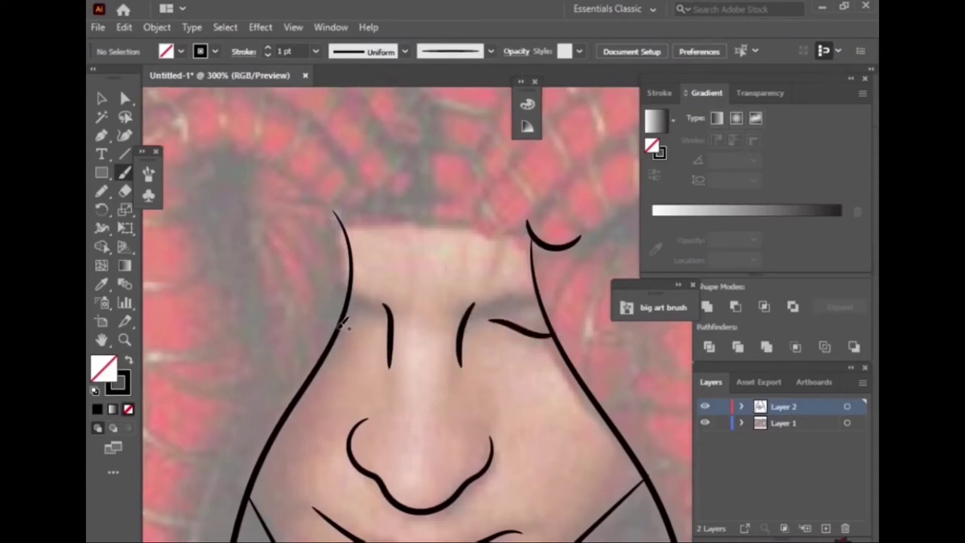
pyautogui.moveTo(340, 330); pyautogui.dragTo(380, 328)
# Add four frown wrinkles on the brow and the hairline across the forehead
pyautogui.moveTo(416, 281); pyautogui.dragTo(398, 309)
pyautogui.moveTo(437, 267); pyautogui.dragTo(436, 304)
pyautogui.moveTo(474, 270); pyautogui.dragTo(472, 292)
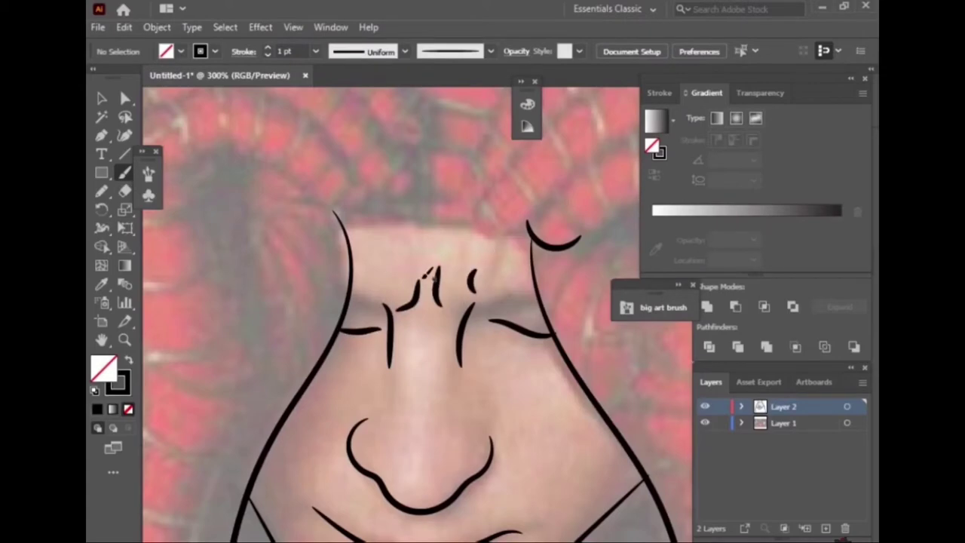
pyautogui.moveTo(386, 280); pyautogui.dragTo(368, 294)
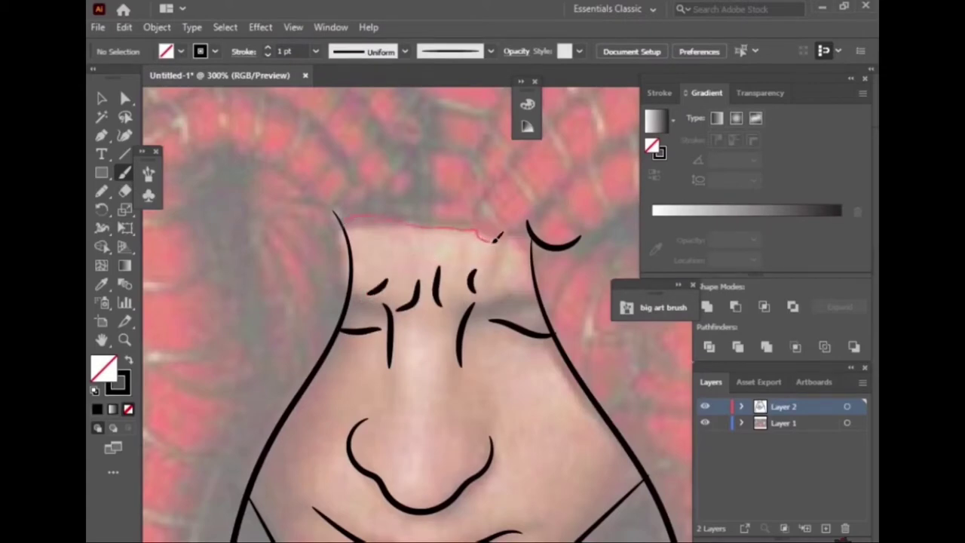
pyautogui.moveTo(426, 221); pyautogui.dragTo(529, 222)
# Zoom out to the whole drawing and toggle the reference photo to check the face lines
pyautogui.hotkey('ctrl', '1')
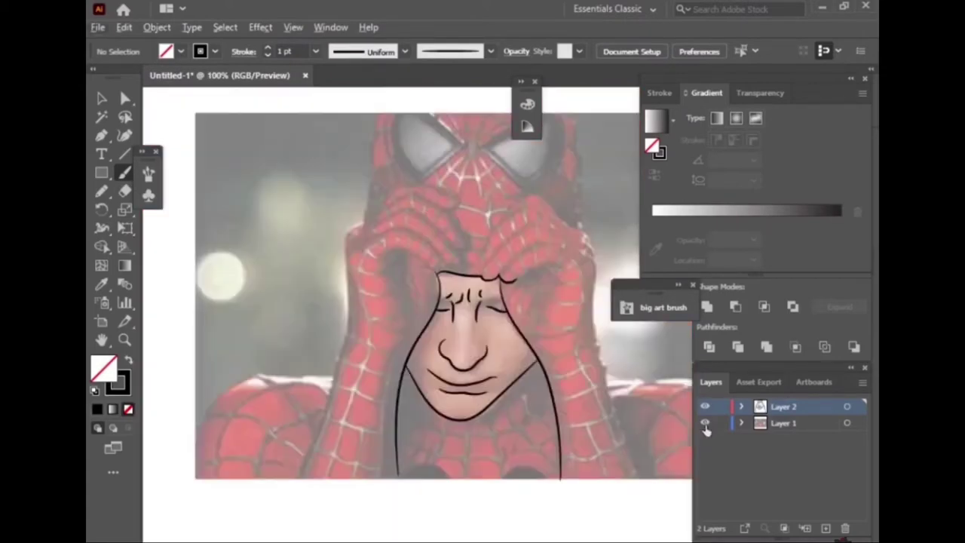
pyautogui.click(705, 423)
pyautogui.click(705, 423)
pyautogui.scroll(5, 447, 254)
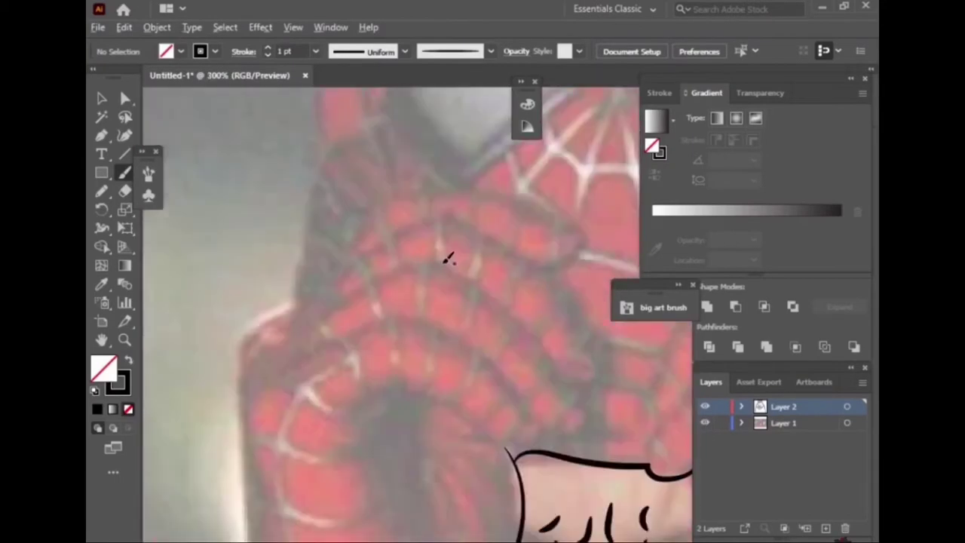
pyautogui.scroll(-5, 437, 256)
# With a thick art brush, outline the left edge of the hand and the left shoulder
pyautogui.click(652, 306)
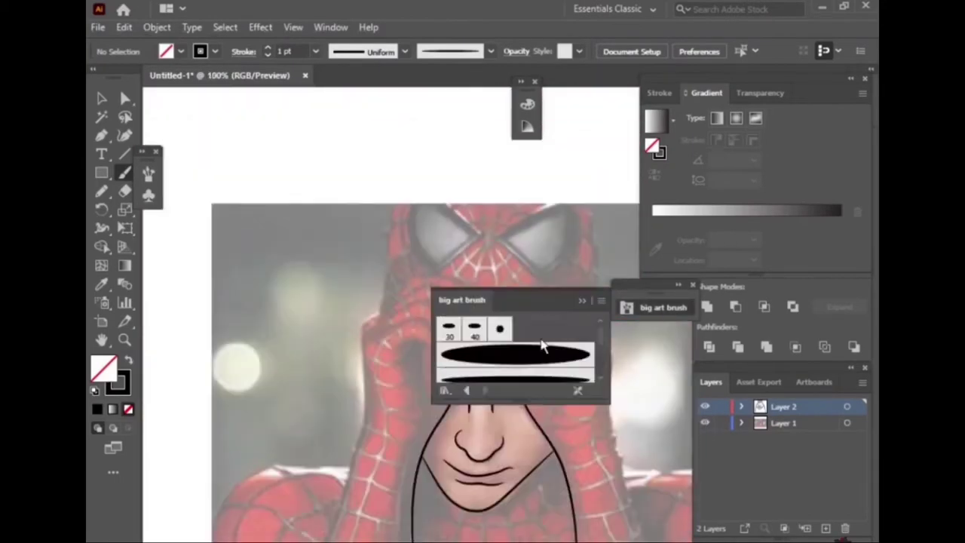
pyautogui.scroll(-2, 375, 365)
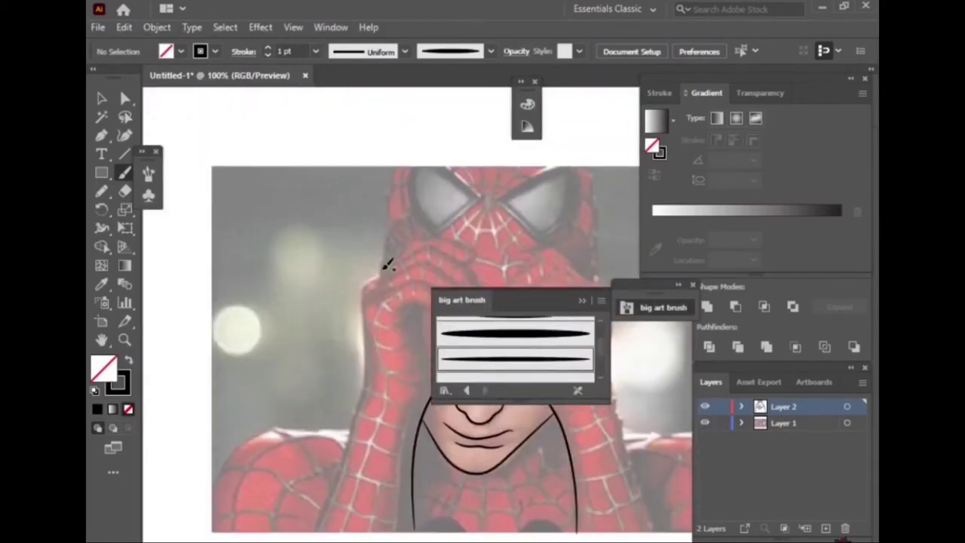
pyautogui.moveTo(377, 276); pyautogui.dragTo(368, 340)
pyautogui.moveTo(360, 414); pyautogui.dragTo(343, 461)
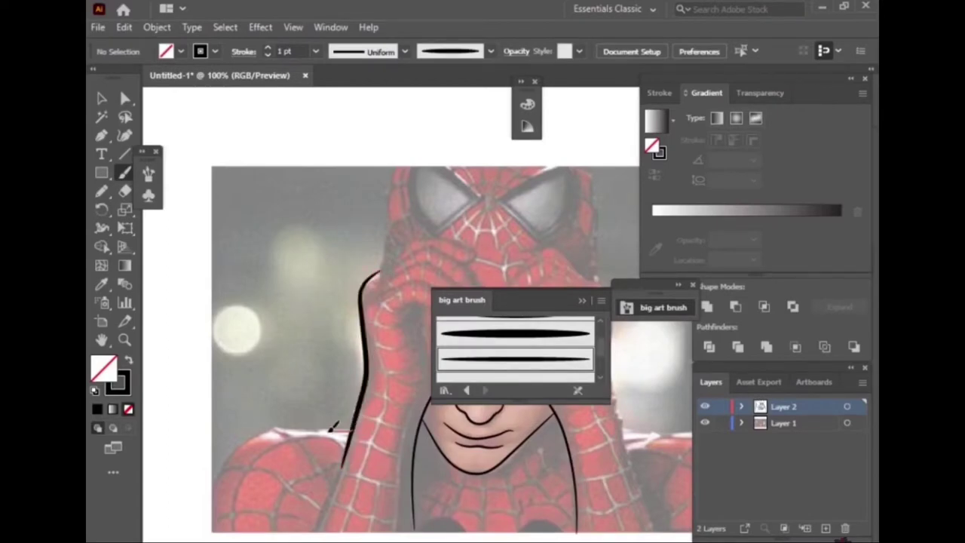
pyautogui.moveTo(219, 532); pyautogui.dragTo(215, 534)
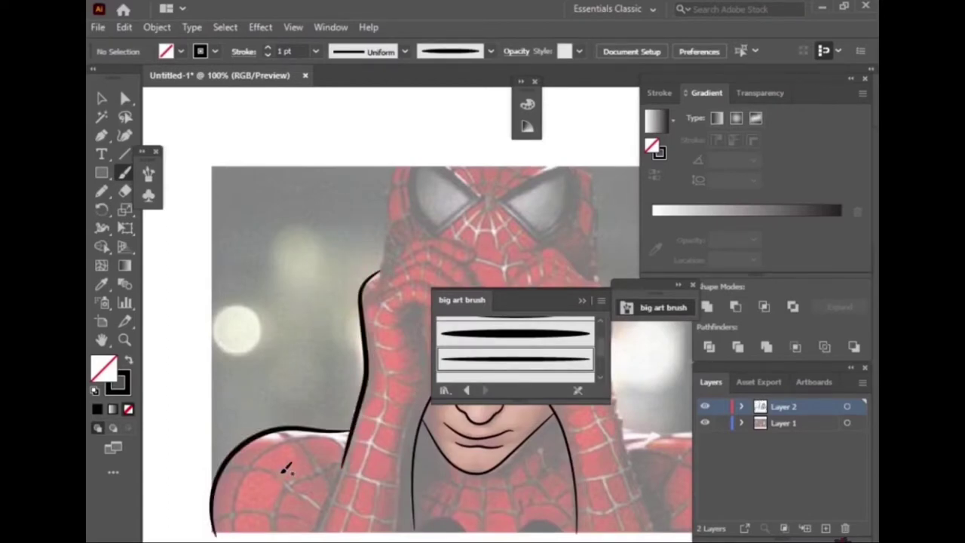
pyautogui.click(637, 305)
# Trace a bold outline over the top and down both sides of the hooded head
pyautogui.scroll(5, 561, 331)
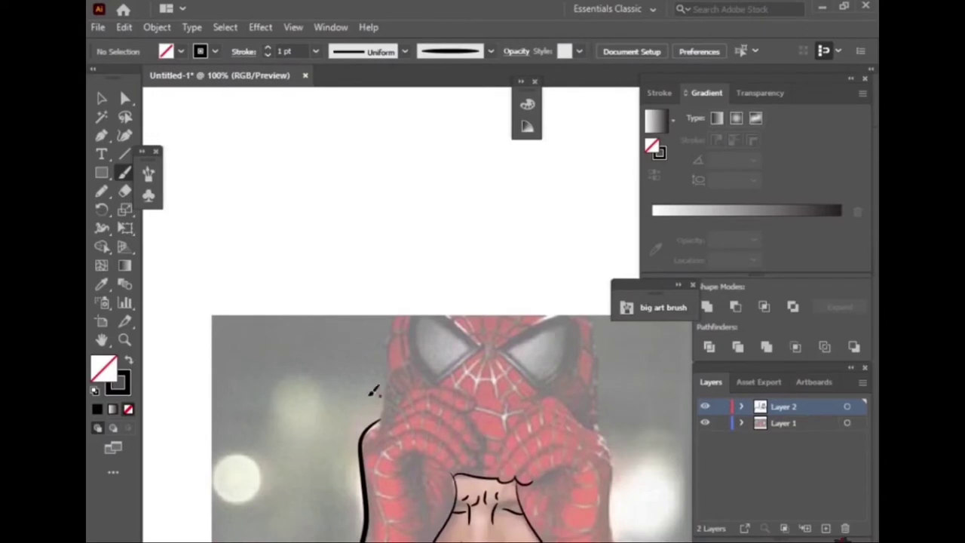
pyautogui.moveTo(382, 421)
pyautogui.mouseDown()
pyautogui.moveTo(554, 276)
pyautogui.moveTo(597, 327)
pyautogui.mouseUp()
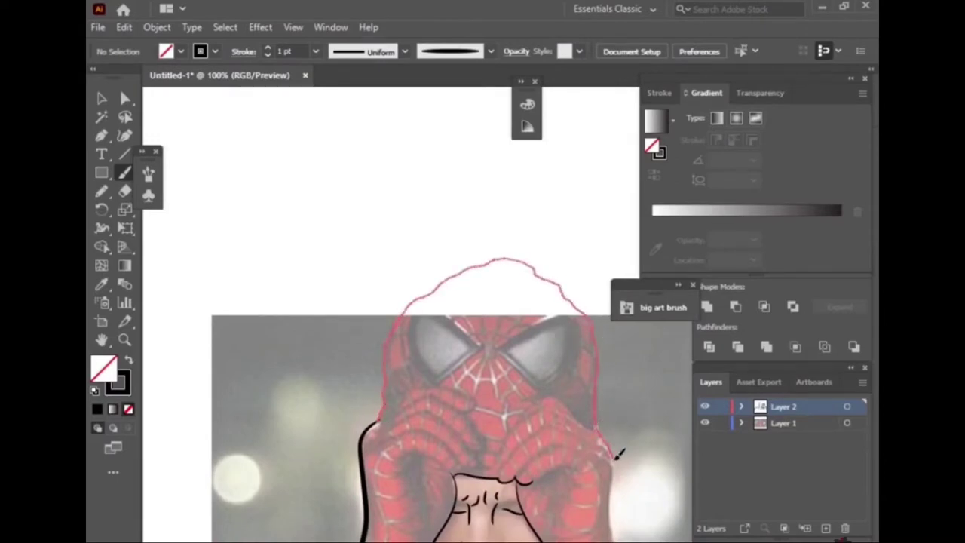
pyautogui.moveTo(615, 457); pyautogui.dragTo(614, 539)
pyautogui.scroll(3, 440, 467)
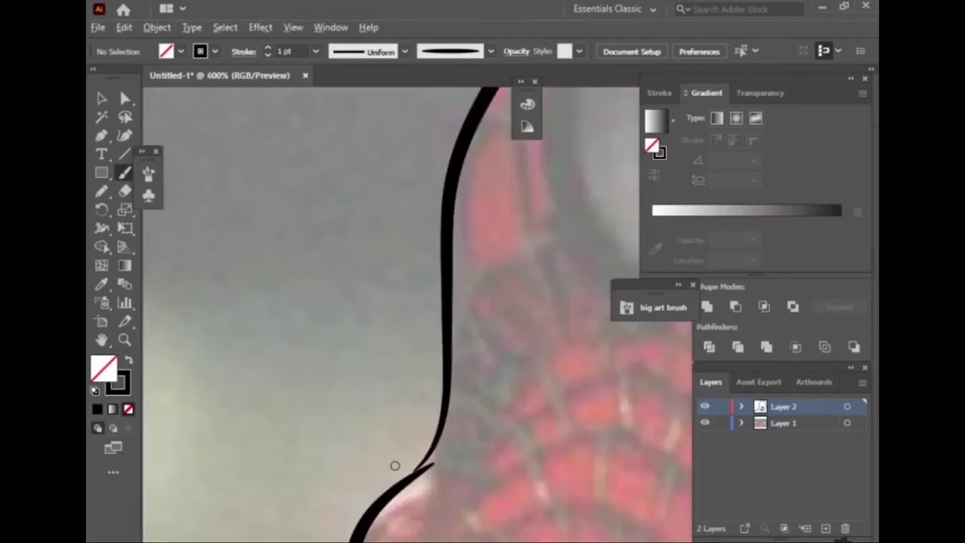
pyautogui.scroll(2, 488, 401)
pyautogui.moveTo(490, 361); pyautogui.dragTo(419, 533)
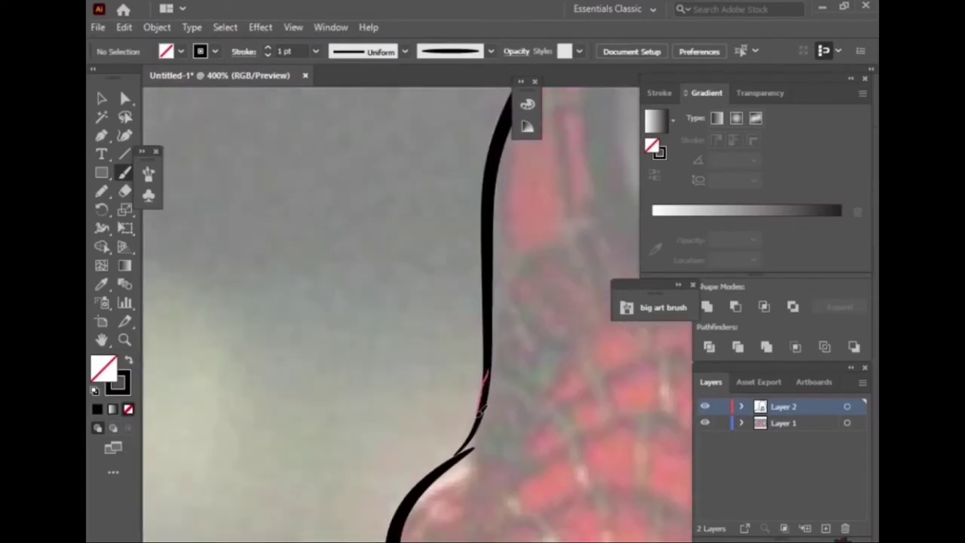
pyautogui.scroll(-6, 441, 523)
pyautogui.scroll(3, 465, 476)
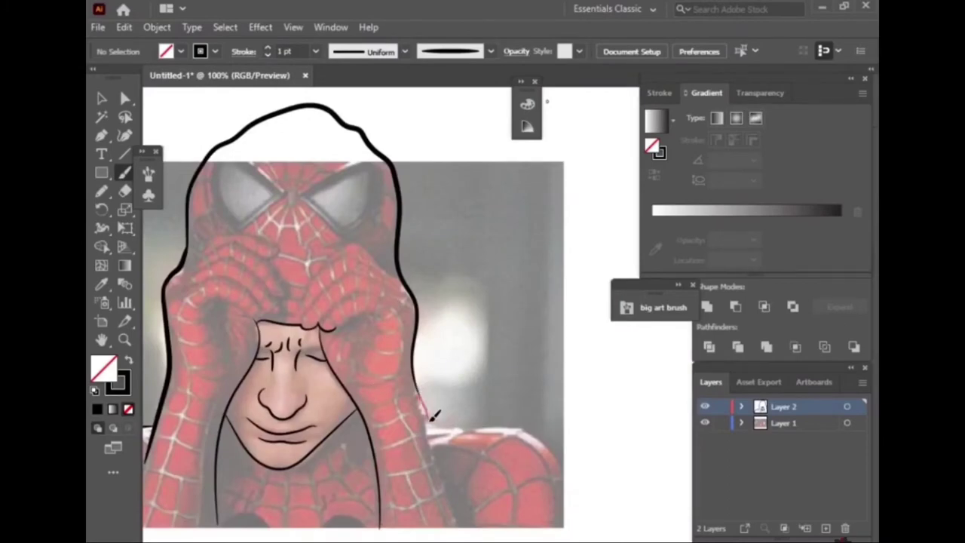
# Outline the right shoulder, check it against the photo, and choose a thinner brush
pyautogui.moveTo(433, 414)
pyautogui.mouseDown()
pyautogui.moveTo(511, 424)
pyautogui.moveTo(567, 527)
pyautogui.mouseUp()
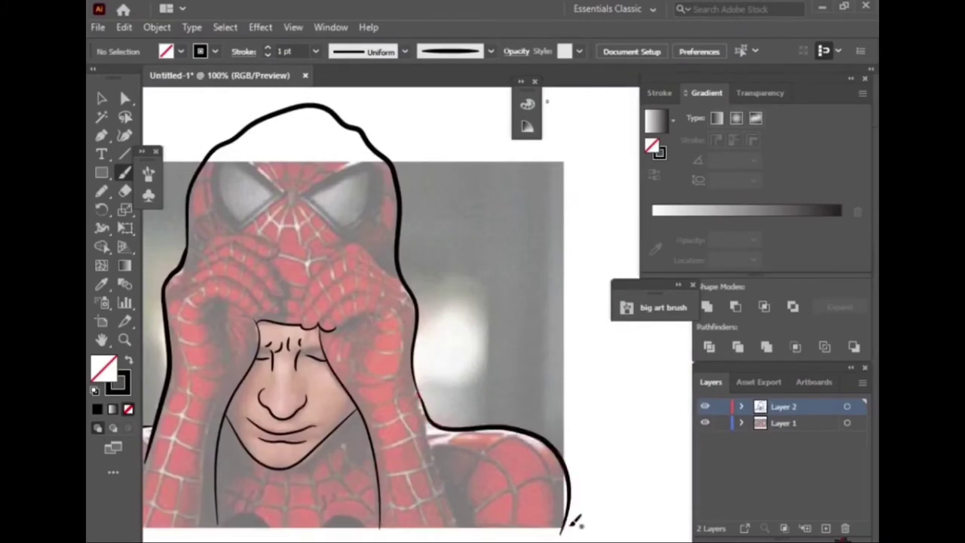
pyautogui.click(705, 423)
pyautogui.click(490, 52)
pyautogui.click(434, 97)
pyautogui.keyDown('alt'); pyautogui.scroll(-1, 591, 198); pyautogui.keyUp('alt')
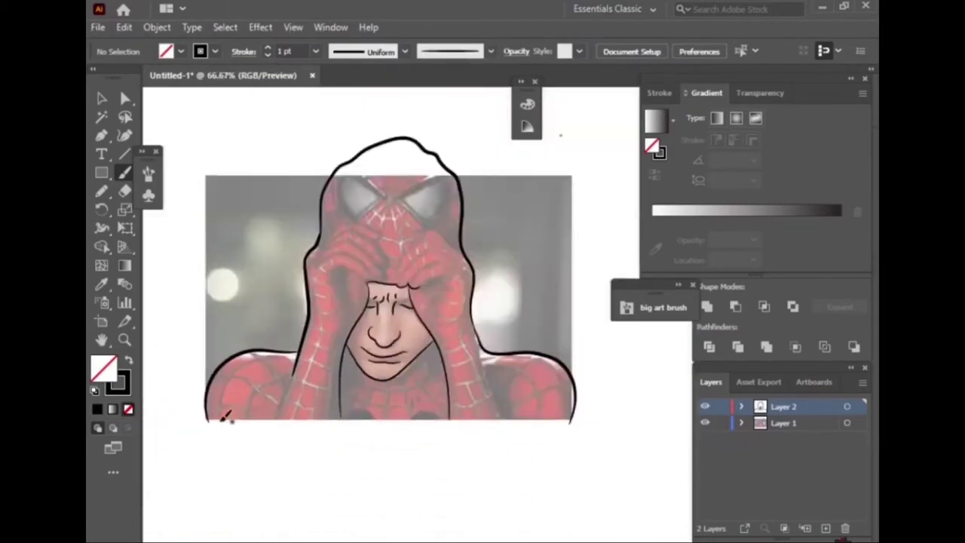
# Draw a wavy drip line from below the left shoulder along the bottom
pyautogui.keyDown('alt'); pyautogui.scroll(2, 226, 416); pyautogui.keyUp('alt')
pyautogui.click(490, 51)
pyautogui.click(445, 130)
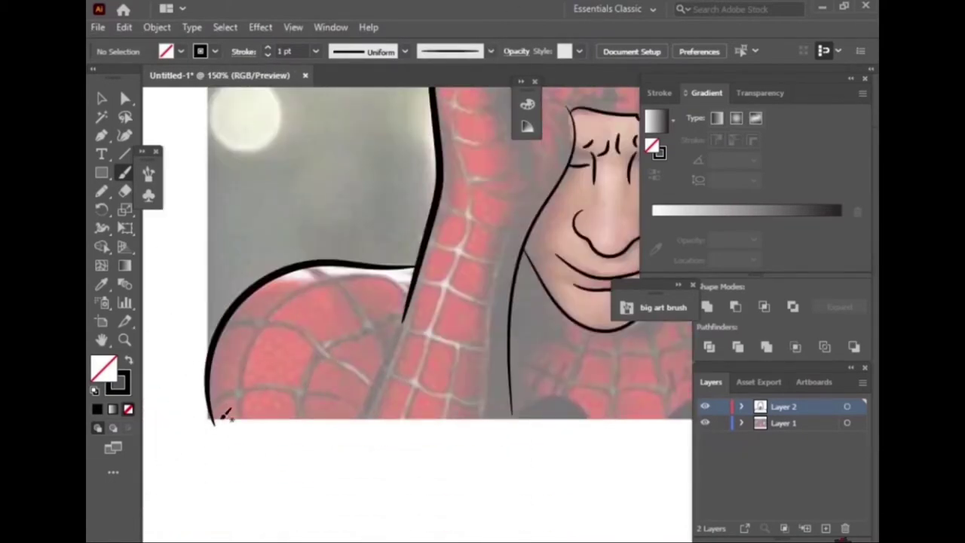
pyautogui.moveTo(216, 417); pyautogui.dragTo(301, 529)
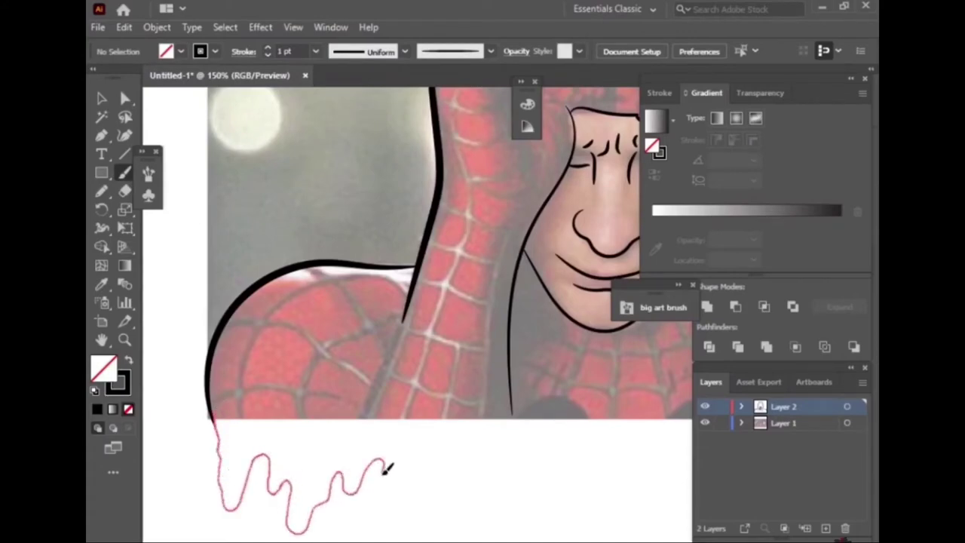
pyautogui.moveTo(300, 529)
pyautogui.mouseDown()
pyautogui.moveTo(411, 463)
pyautogui.moveTo(521, 471)
pyautogui.moveTo(626, 453)
pyautogui.mouseUp()
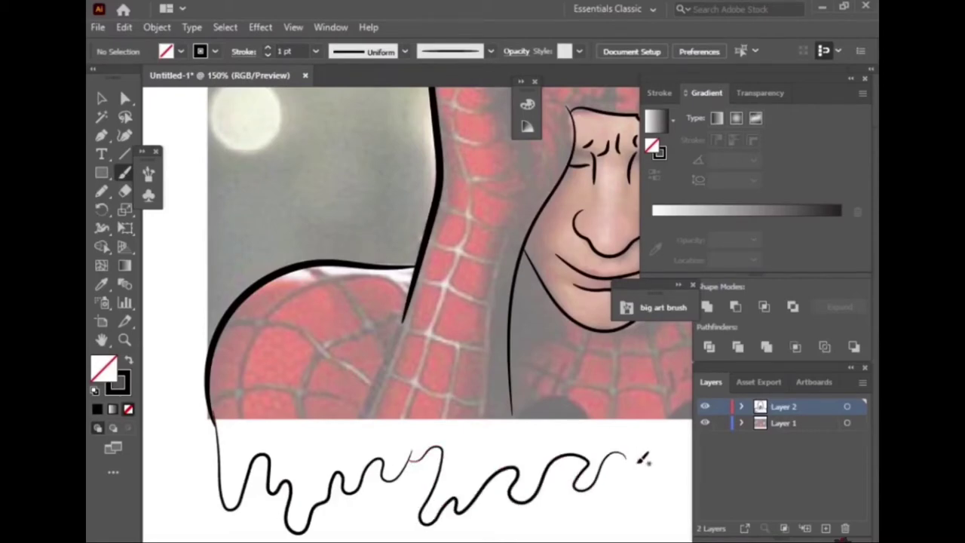
# Zoom in and extend the wavy drip line across the bottom of the figure
pyautogui.hotkey('ctrl', '-')
pyautogui.hotkey('ctrl', '=')
pyautogui.hotkey('ctrl', '=')
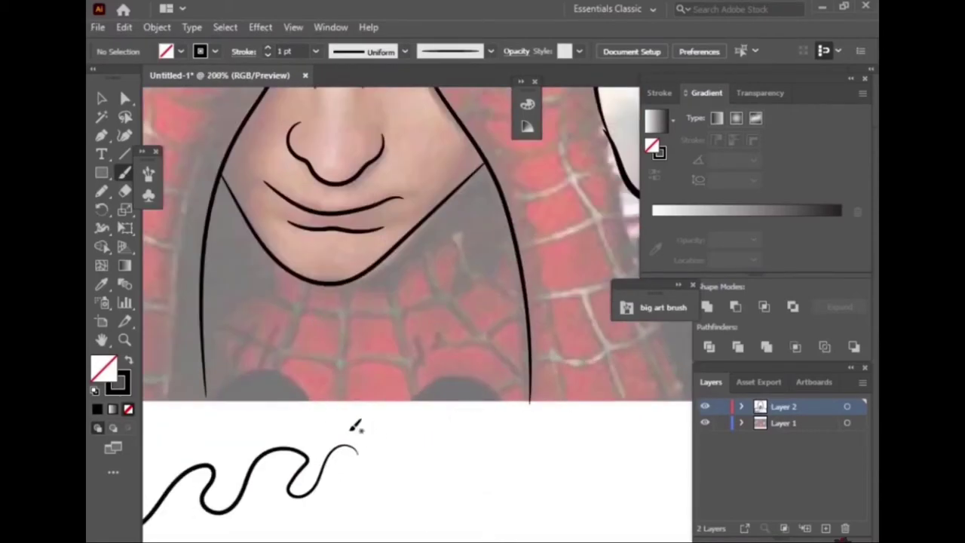
pyautogui.moveTo(367, 450)
pyautogui.mouseDown()
pyautogui.moveTo(371, 513)
pyautogui.moveTo(452, 463)
pyautogui.moveTo(538, 467)
pyautogui.moveTo(598, 506)
pyautogui.moveTo(702, 462)
pyautogui.mouseUp()
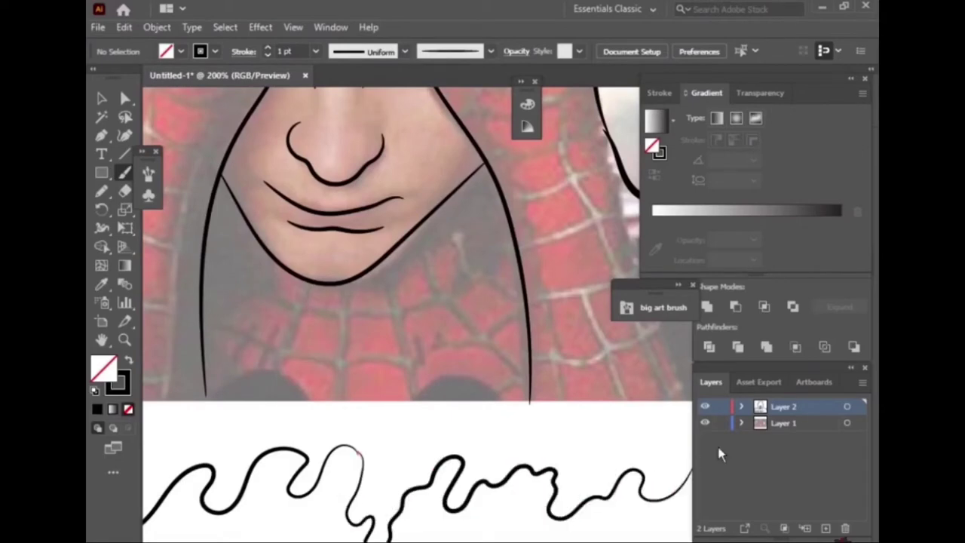
pyautogui.scroll(2, 382, 462)
pyautogui.scroll(-3, 393, 459)
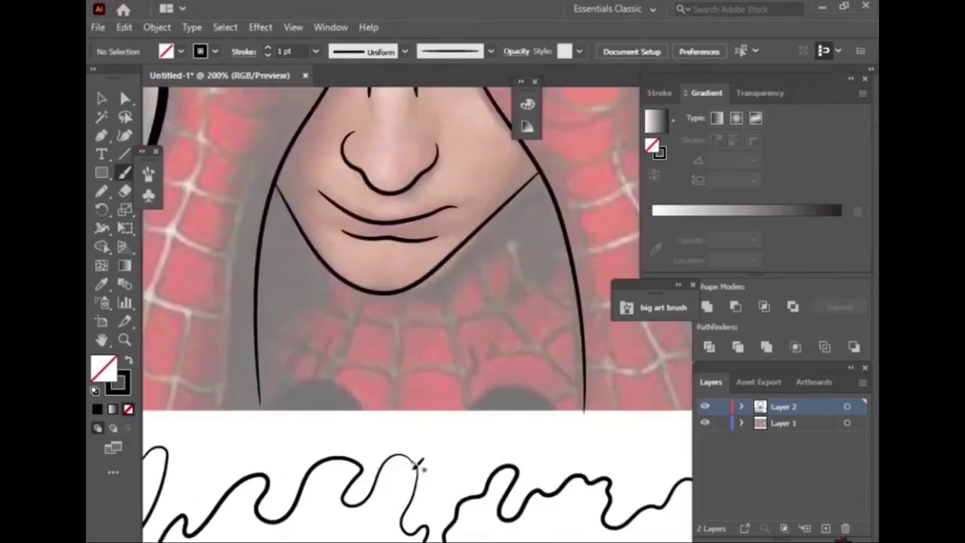
pyautogui.scroll(2, 578, 453)
pyautogui.scroll(1, 601, 446)
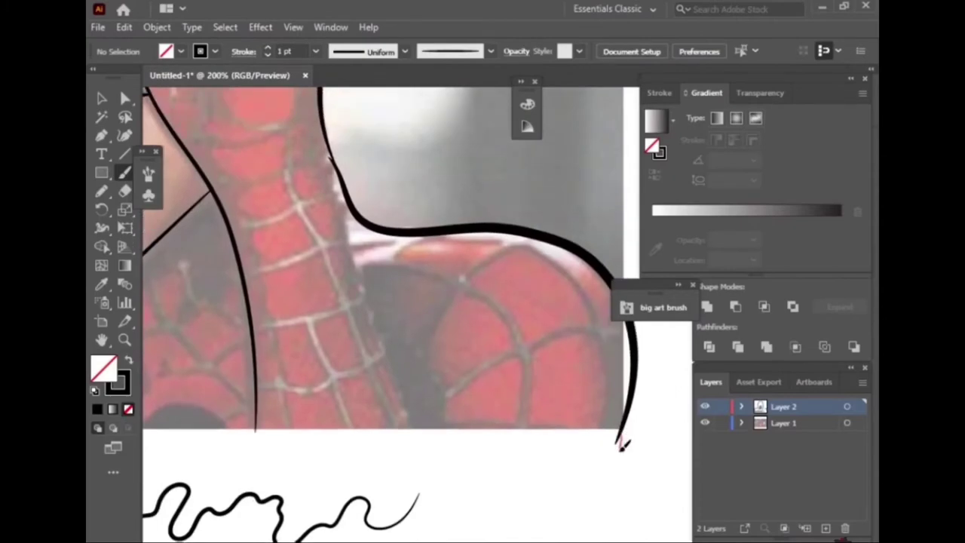
# Try a line down from the right shoulder's end, then undo it
pyautogui.moveTo(620, 442)
pyautogui.mouseDown()
pyautogui.moveTo(570, 491)
pyautogui.moveTo(564, 453)
pyautogui.moveTo(435, 520)
pyautogui.moveTo(418, 494)
pyautogui.mouseUp()
pyautogui.hotkey('ctrl', 'z')
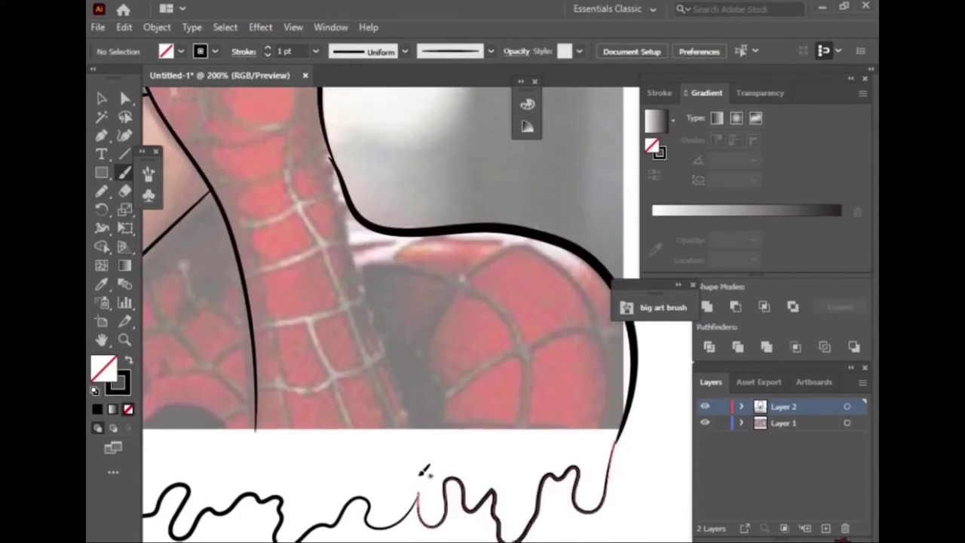
pyautogui.scroll(5, 614, 481)
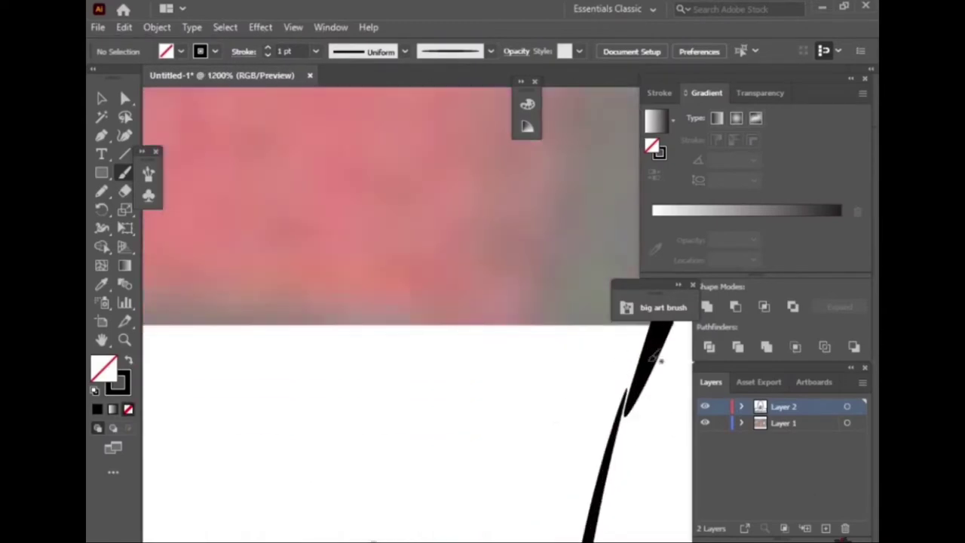
pyautogui.scroll(-8, 622, 517)
# Thicken the upper-left drip outline, undoing a short stray stroke
pyautogui.scroll(-3, 618, 173)
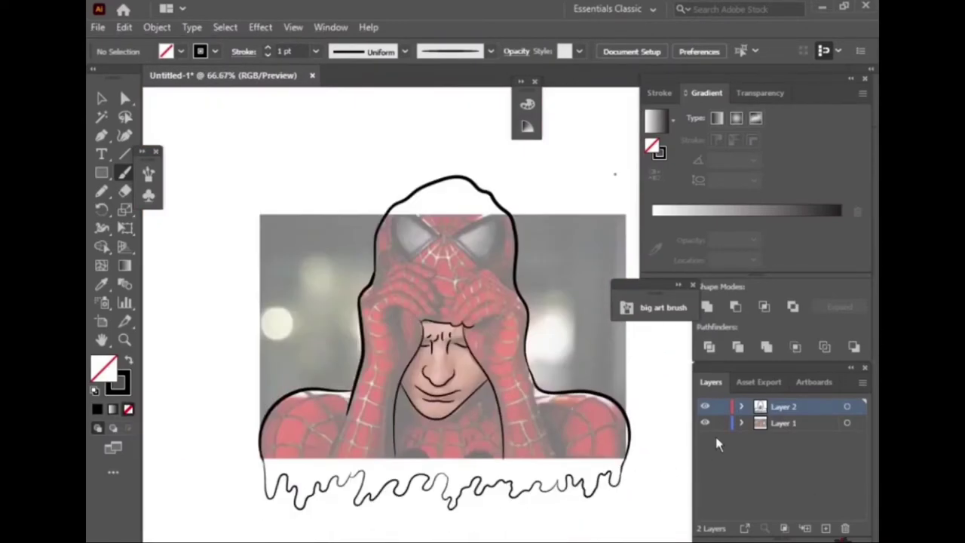
pyautogui.scroll(5, 173, 273)
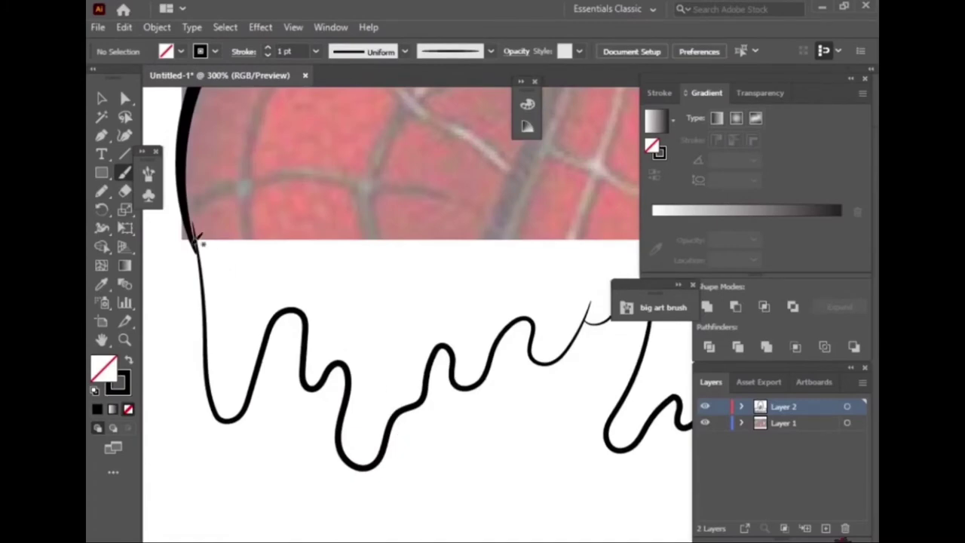
pyautogui.moveTo(198, 243); pyautogui.dragTo(210, 293)
pyautogui.hotkey('ctrl', 'z')
pyautogui.moveTo(189, 205); pyautogui.dragTo(217, 334)
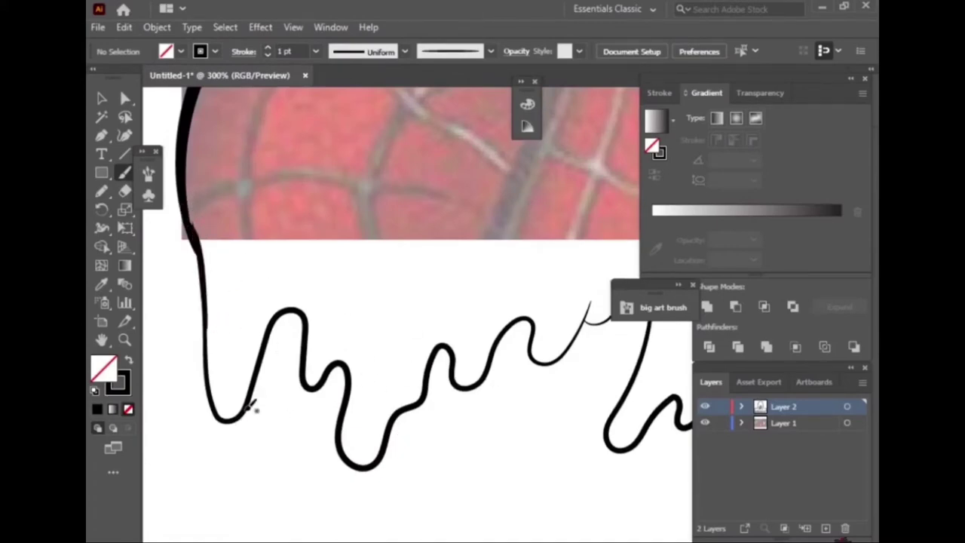
# Draw a second drip row below the wave and extend it right, undoing a misplaced wedge
pyautogui.moveTo(243, 414)
pyautogui.mouseDown()
pyautogui.moveTo(246, 503)
pyautogui.moveTo(361, 466)
pyautogui.moveTo(426, 515)
pyautogui.moveTo(558, 458)
pyautogui.moveTo(551, 473)
pyautogui.moveTo(689, 445)
pyautogui.mouseUp()
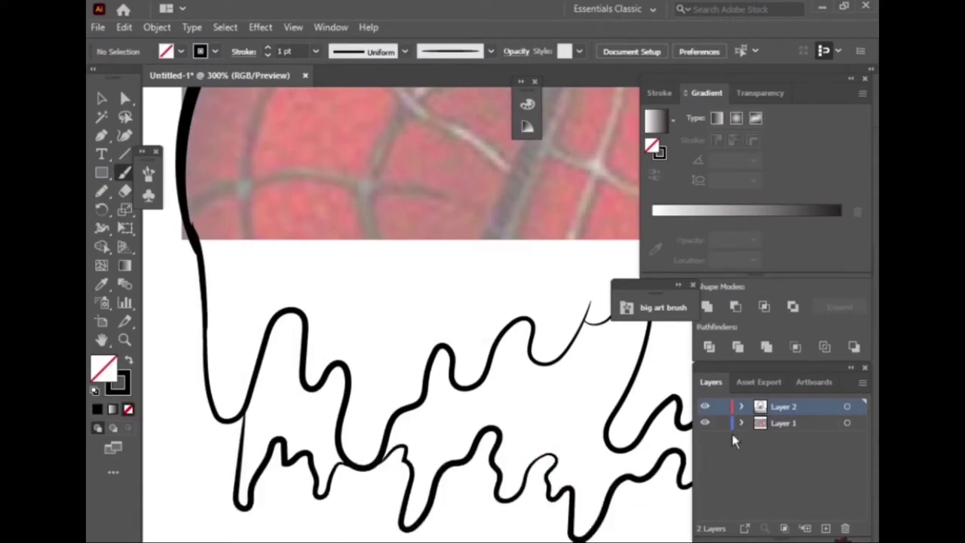
pyautogui.hotkey('ctrl', '1')
pyautogui.scroll(3, 671, 432)
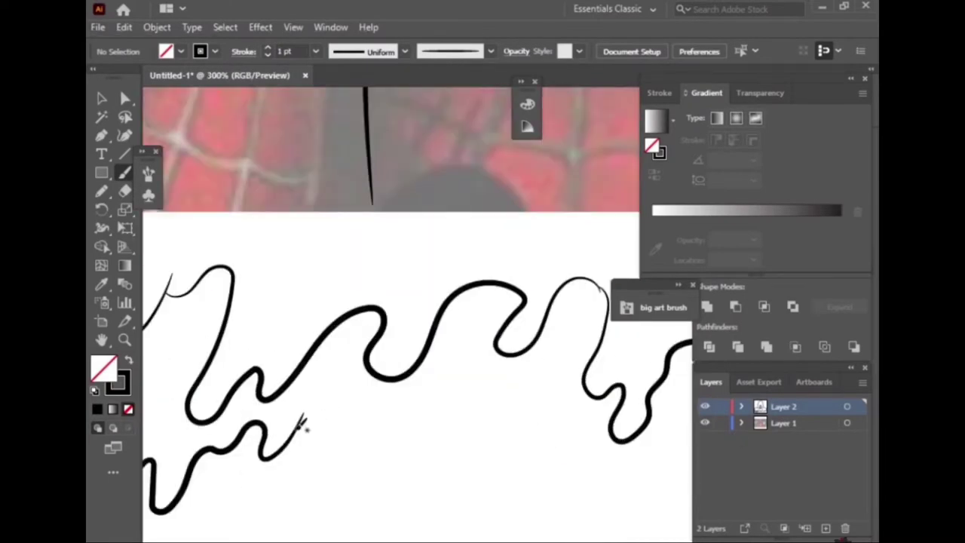
pyautogui.moveTo(301, 418); pyautogui.dragTo(509, 450)
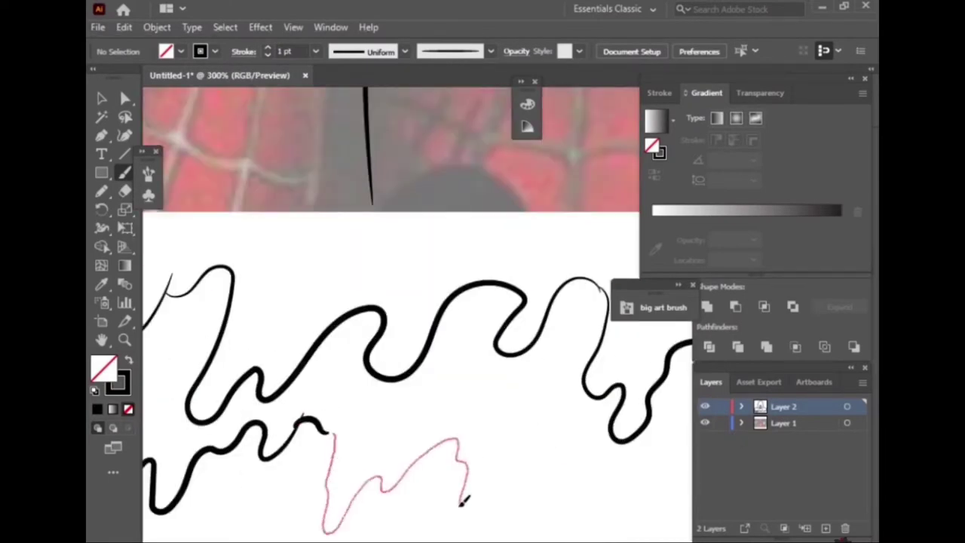
pyautogui.moveTo(332, 428); pyautogui.dragTo(335, 435)
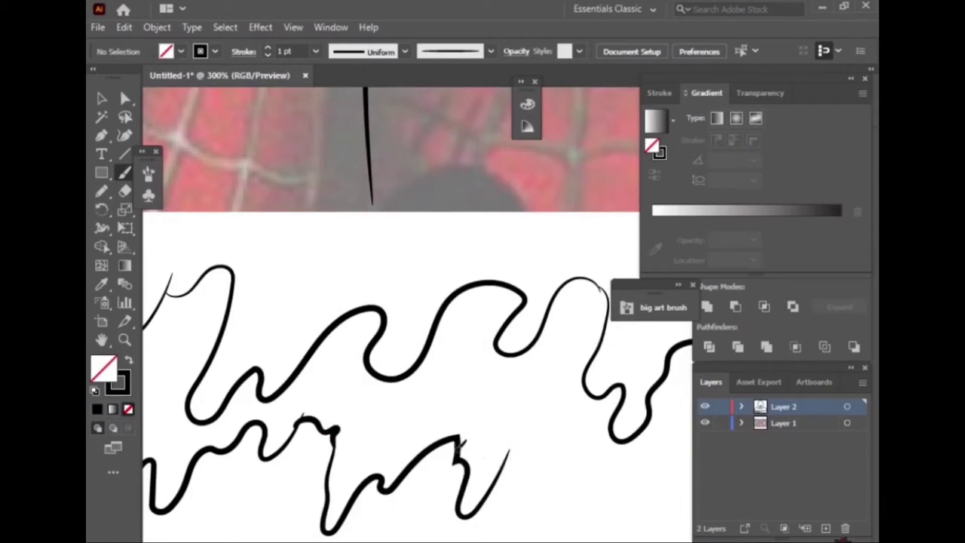
pyautogui.moveTo(459, 441)
pyautogui.mouseDown()
pyautogui.moveTo(428, 482)
pyautogui.moveTo(462, 452)
pyautogui.moveTo(690, 475)
pyautogui.mouseUp()
pyautogui.hotkey('ctrl', 'z')
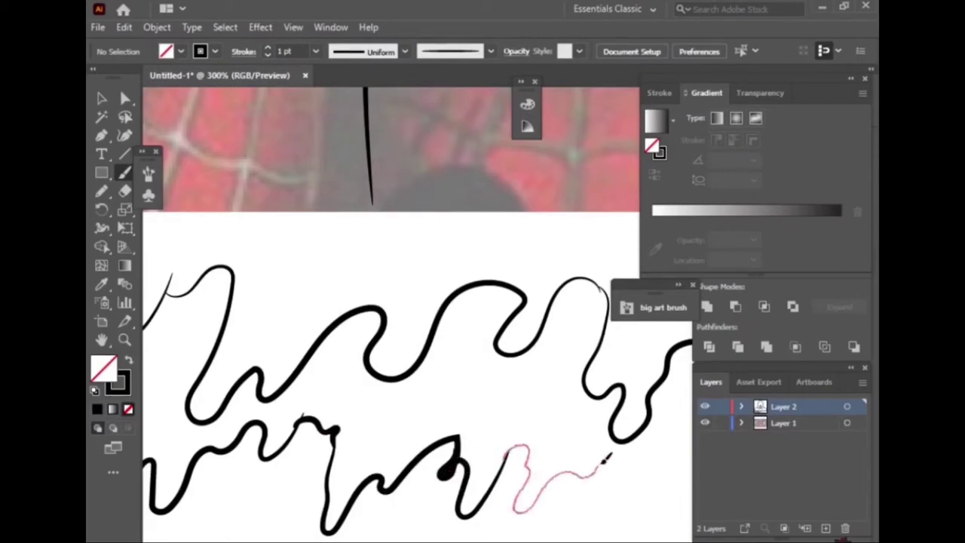
# Continue the lower drip wave to the right and add a teardrop drip
pyautogui.scroll(-5, 521, 456)
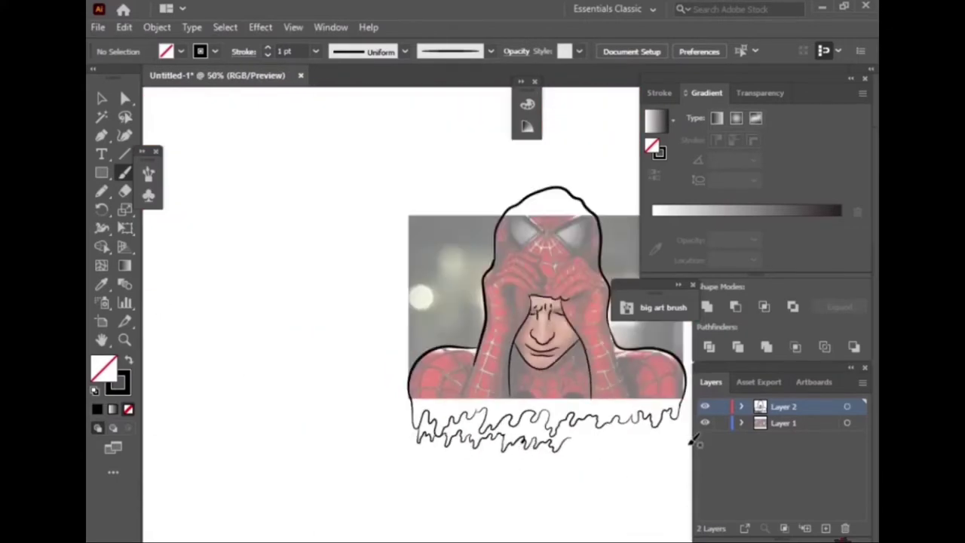
pyautogui.scroll(4, 523, 459)
pyautogui.scroll(-2, 482, 464)
pyautogui.moveTo(356, 472)
pyautogui.mouseDown()
pyautogui.moveTo(624, 475)
pyautogui.moveTo(689, 520)
pyautogui.mouseUp()
pyautogui.moveTo(457, 463)
pyautogui.mouseDown()
pyautogui.moveTo(451, 482)
pyautogui.moveTo(461, 471)
pyautogui.mouseUp()
# Draw a stroke up the right side of the drips
pyautogui.scroll(-3, 461, 471)
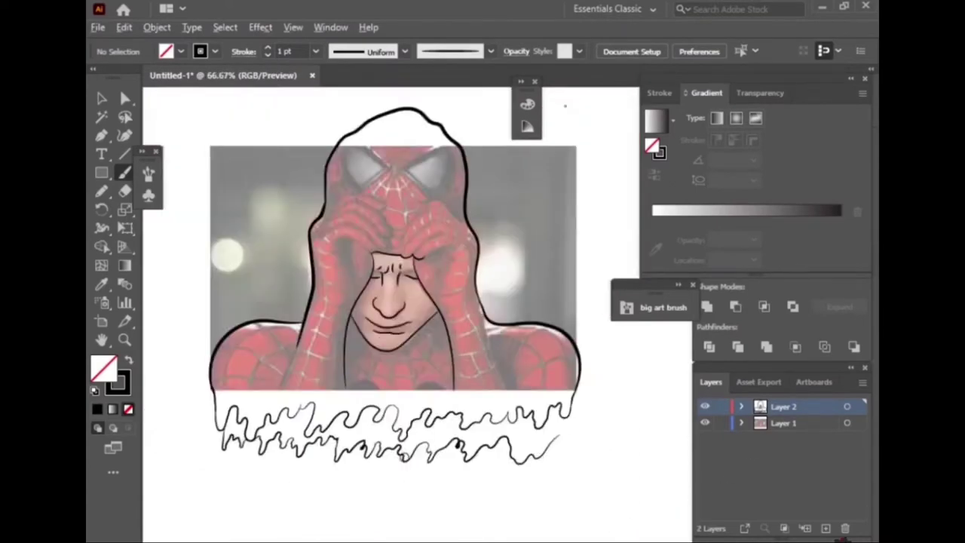
pyautogui.scroll(3, 506, 477)
pyautogui.moveTo(509, 481); pyautogui.dragTo(542, 419)
pyautogui.scroll(-3, 513, 459)
pyautogui.scroll(-2, 174, 245)
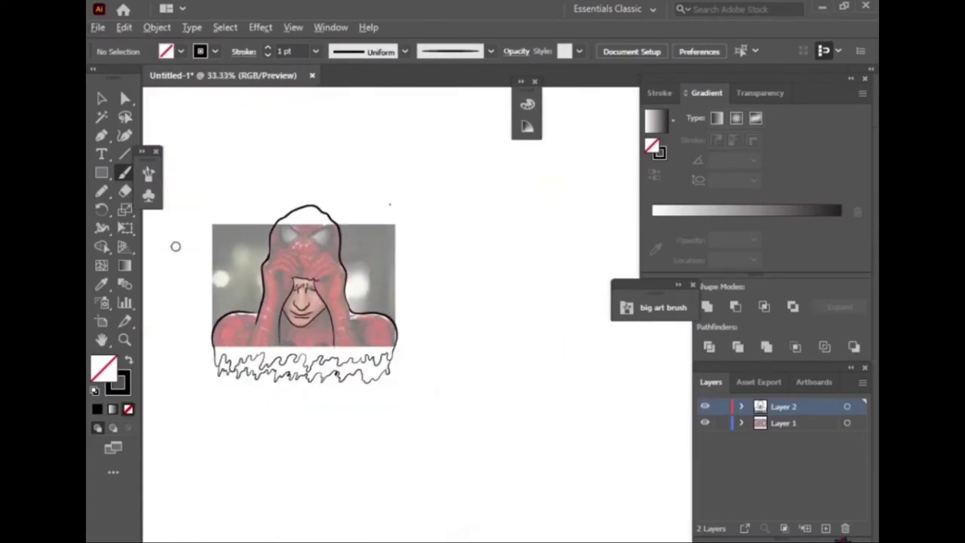
pyautogui.scroll(3, 227, 256)
# Outline the left and right mask eye lenses
pyautogui.scroll(2, 424, 277)
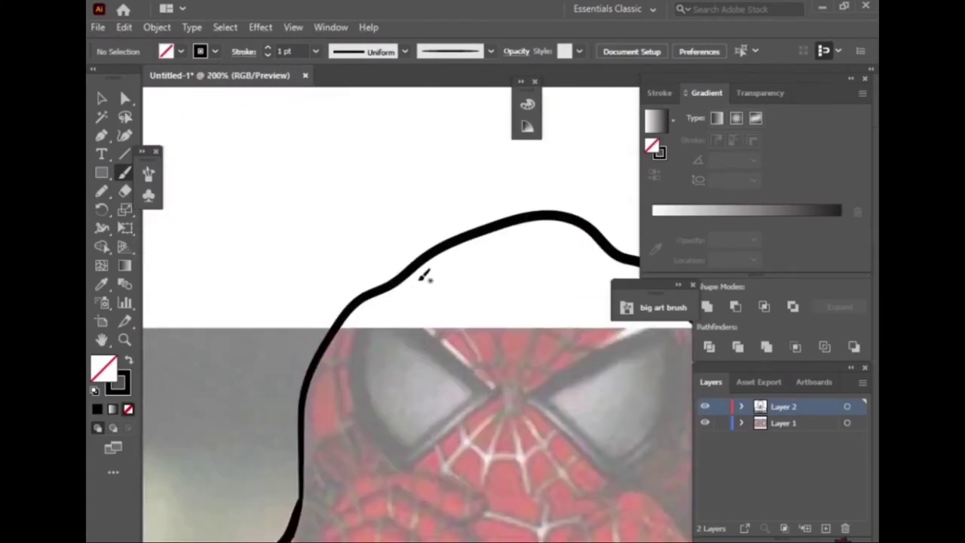
pyautogui.moveTo(369, 297); pyautogui.dragTo(363, 326)
pyautogui.moveTo(407, 466)
pyautogui.mouseDown()
pyautogui.moveTo(504, 379)
pyautogui.moveTo(428, 319)
pyautogui.moveTo(418, 260)
pyautogui.mouseUp()
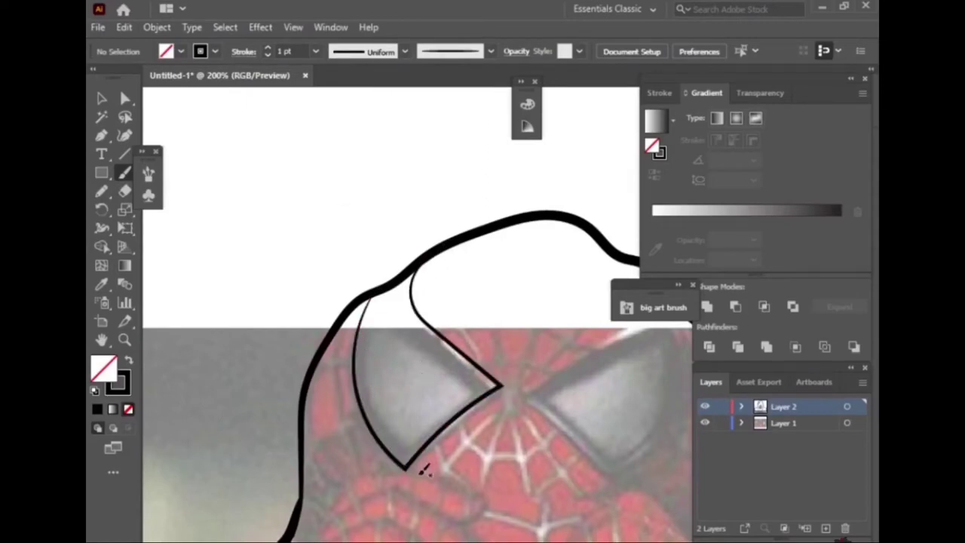
pyautogui.moveTo(419, 471); pyautogui.dragTo(510, 392)
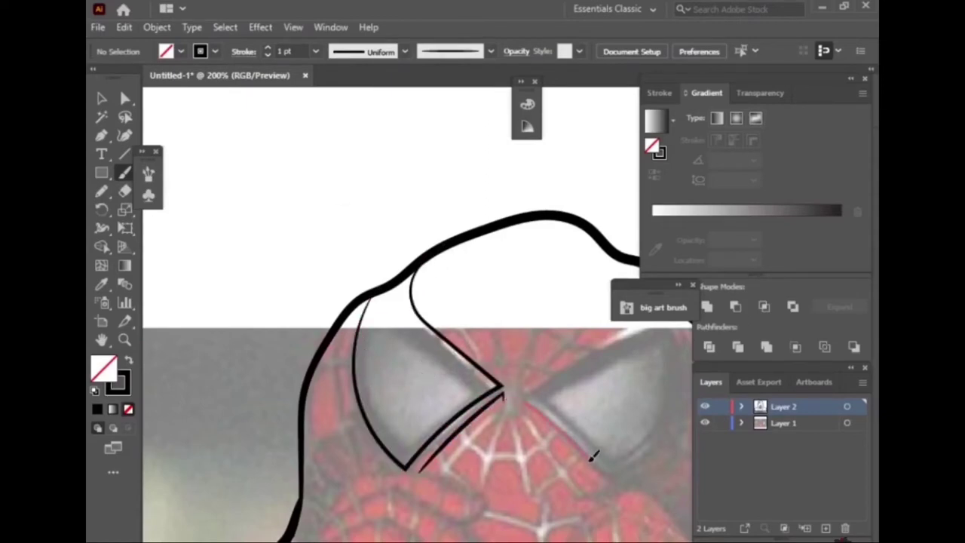
pyautogui.moveTo(676, 288)
pyautogui.mouseDown()
pyautogui.moveTo(528, 398)
pyautogui.moveTo(633, 330)
pyautogui.mouseUp()
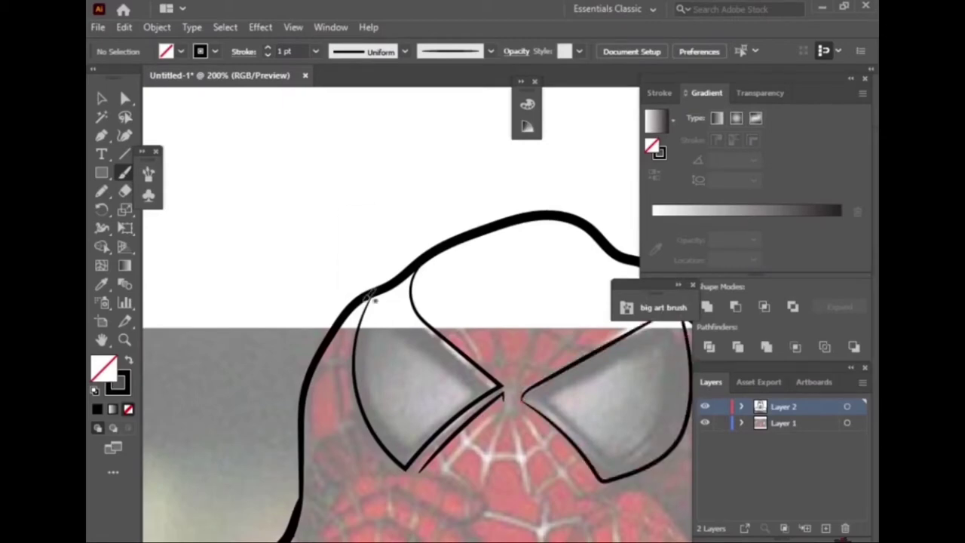
# Trace the left hand's fingers with a curl, knuckle line and creases
pyautogui.scroll(-4, 362, 301)
pyautogui.scroll(-1, 340, 383)
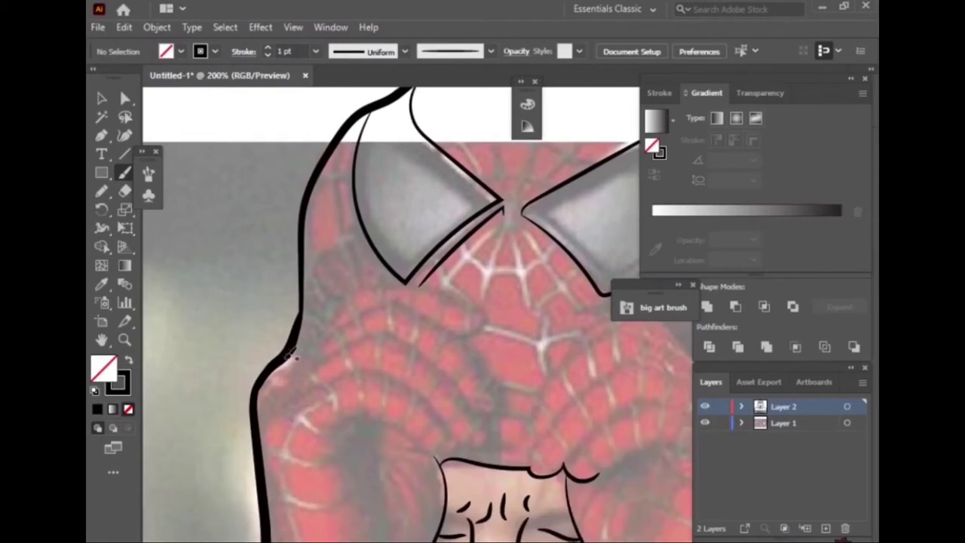
pyautogui.moveTo(486, 307); pyautogui.dragTo(458, 331)
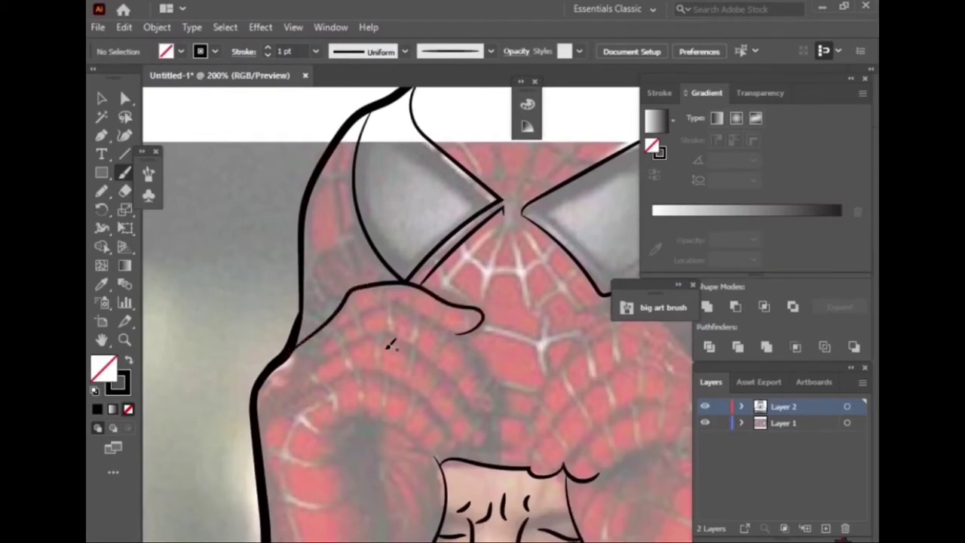
pyautogui.moveTo(309, 353); pyautogui.dragTo(479, 411)
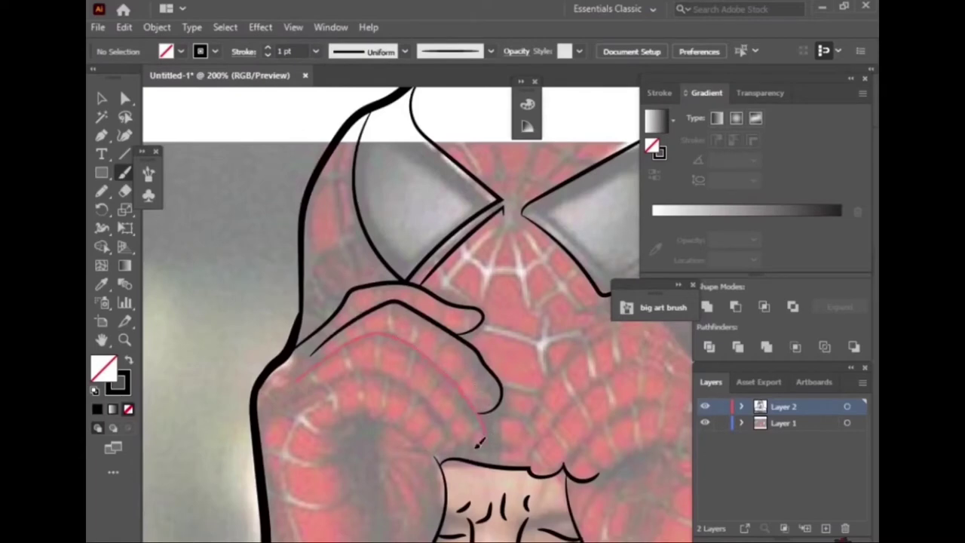
pyautogui.moveTo(294, 399)
pyautogui.mouseDown()
pyautogui.moveTo(375, 436)
pyautogui.moveTo(371, 415)
pyautogui.moveTo(469, 445)
pyautogui.mouseUp()
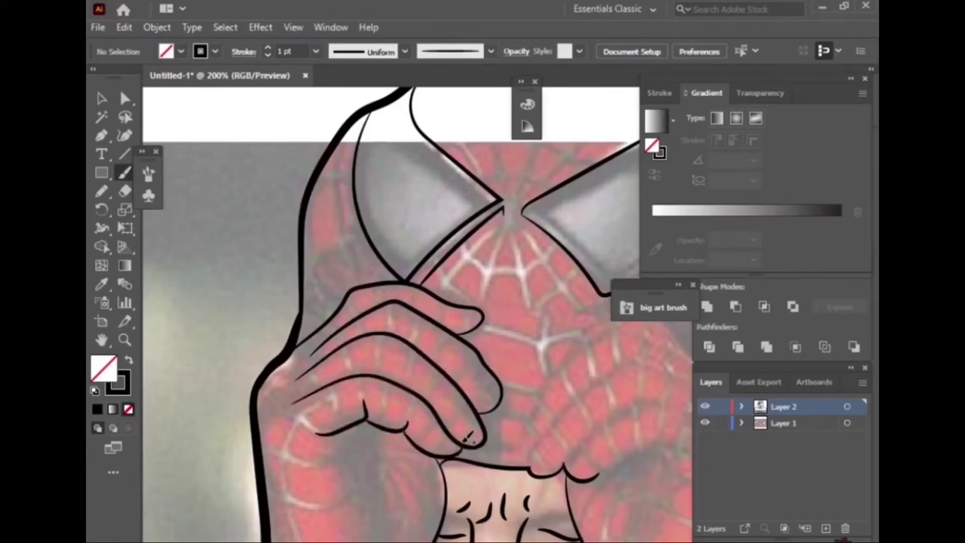
pyautogui.moveTo(310, 462); pyautogui.dragTo(348, 443)
pyautogui.moveTo(341, 503)
pyautogui.mouseDown()
pyautogui.moveTo(360, 456)
pyautogui.moveTo(407, 462)
pyautogui.moveTo(384, 510)
pyautogui.mouseUp()
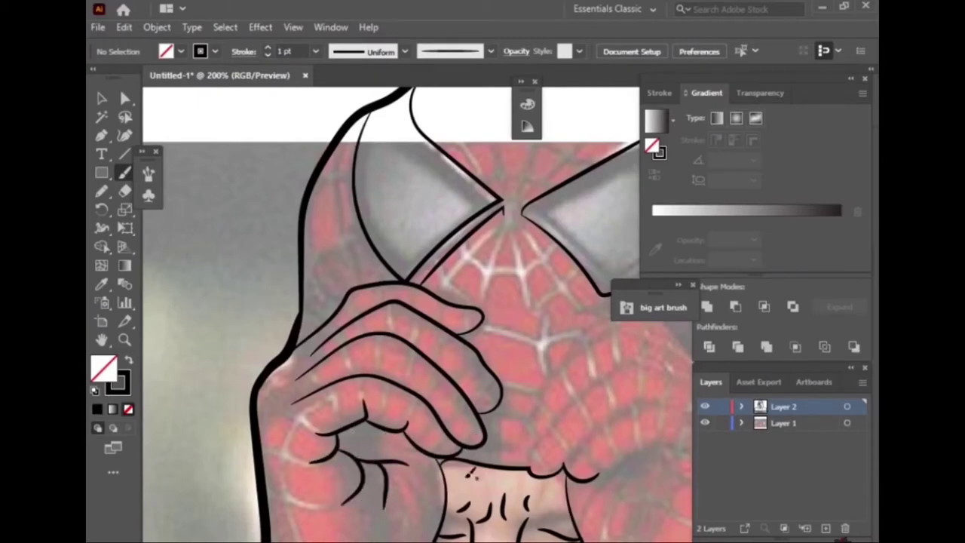
# Trace the right hand's top edge, fingertip outline and finger lines
pyautogui.moveTo(601, 384)
pyautogui.mouseDown()
pyautogui.moveTo(687, 378)
pyautogui.moveTo(566, 471)
pyautogui.moveTo(526, 466)
pyautogui.mouseUp()
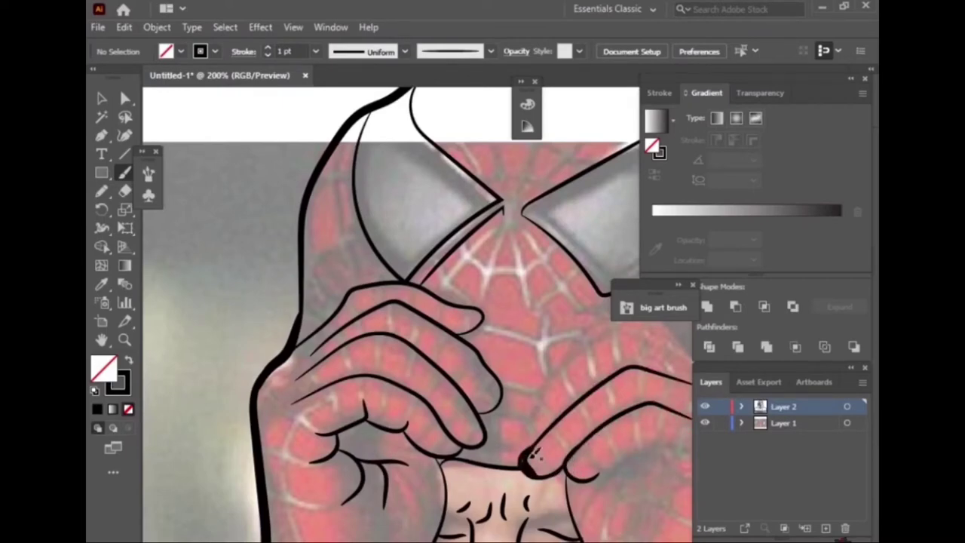
pyautogui.moveTo(562, 418); pyautogui.dragTo(534, 473)
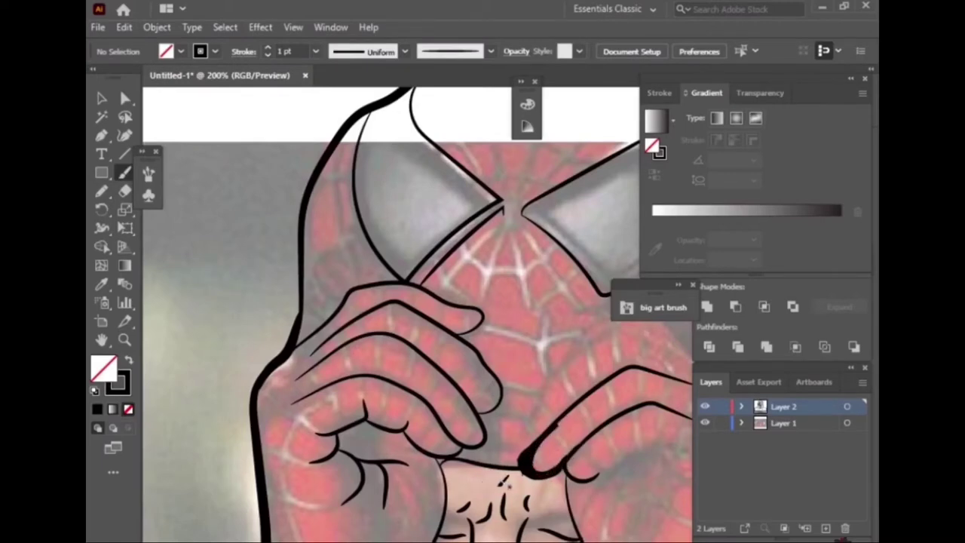
pyautogui.scroll(-2, 503, 483)
pyautogui.scroll(2, 612, 470)
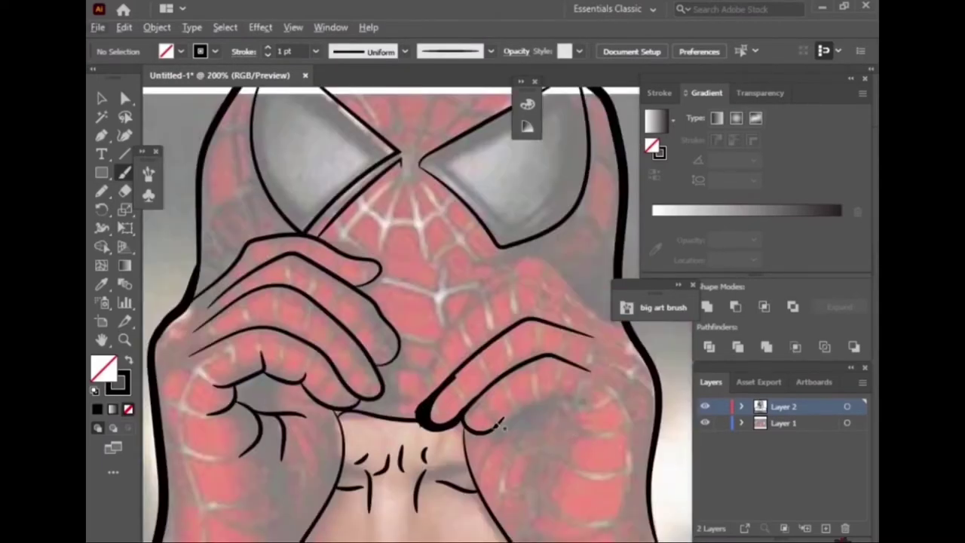
pyautogui.moveTo(561, 397)
pyautogui.mouseDown()
pyautogui.moveTo(586, 436)
pyautogui.moveTo(519, 452)
pyautogui.moveTo(525, 507)
pyautogui.mouseUp()
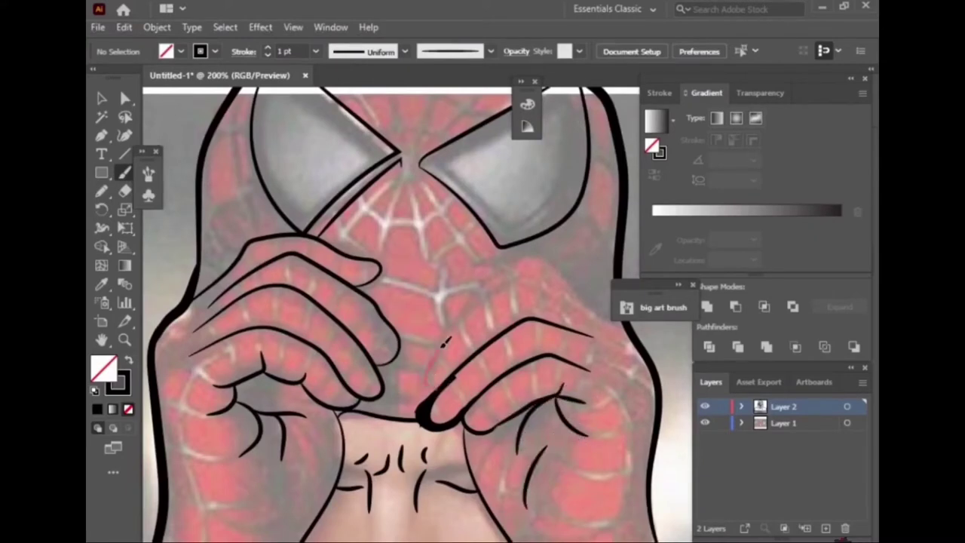
pyautogui.moveTo(636, 338); pyautogui.dragTo(630, 322)
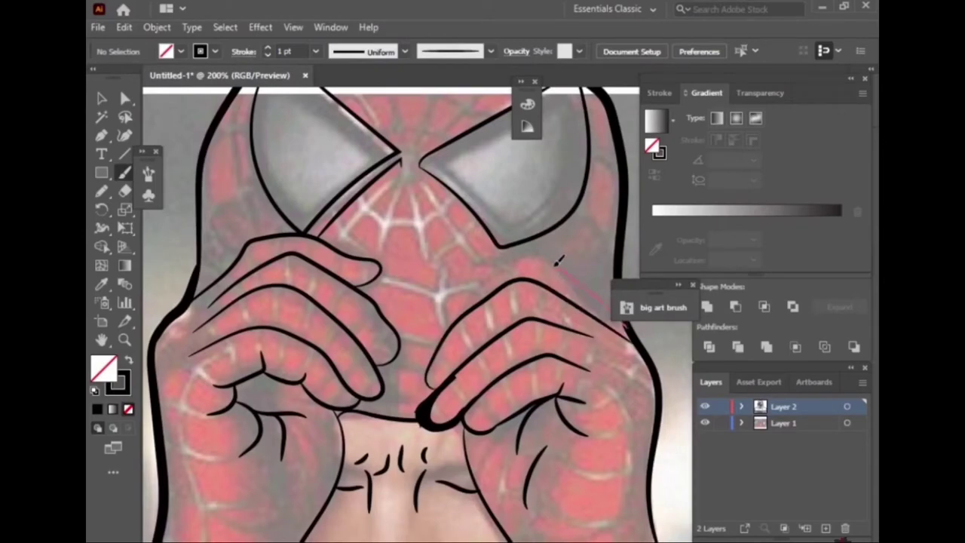
pyautogui.moveTo(468, 302); pyautogui.dragTo(461, 311)
# Zoom out and toggle the reference photo to check the line art
pyautogui.hotkey('ctrl', '-')
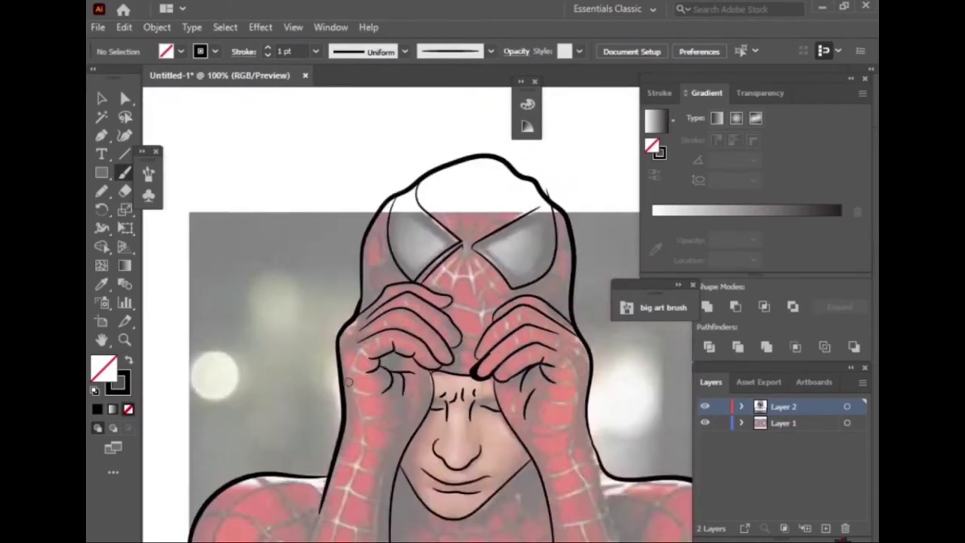
pyautogui.hotkey('ctrl', '-')
pyautogui.click(705, 423)
pyautogui.click(705, 423)
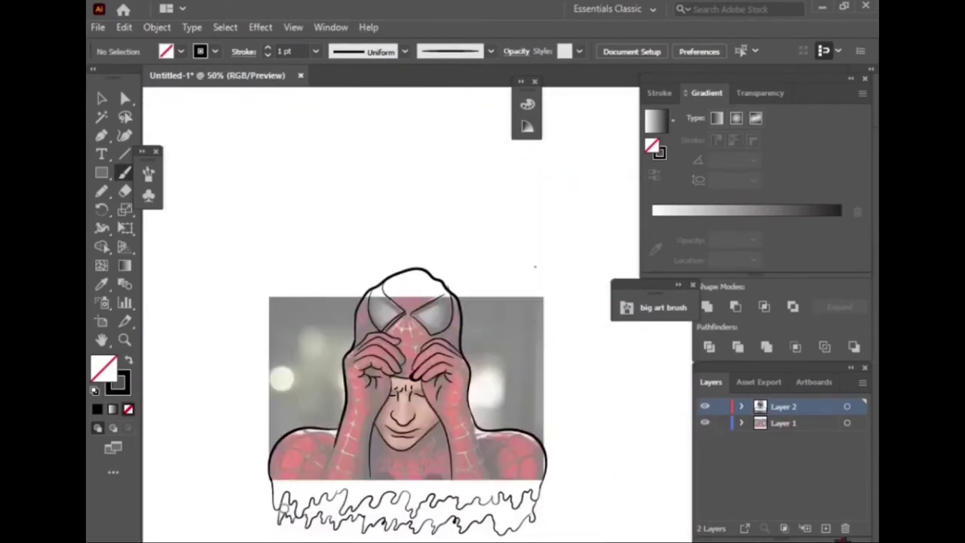
# Extend the shoulder, neck and arm lines down into the wavy drips
pyautogui.hotkey('ctrl', '+')
pyautogui.hotkey('ctrl', '+')
pyautogui.moveTo(379, 321); pyautogui.dragTo(300, 527)
pyautogui.moveTo(530, 411); pyautogui.dragTo(516, 520)
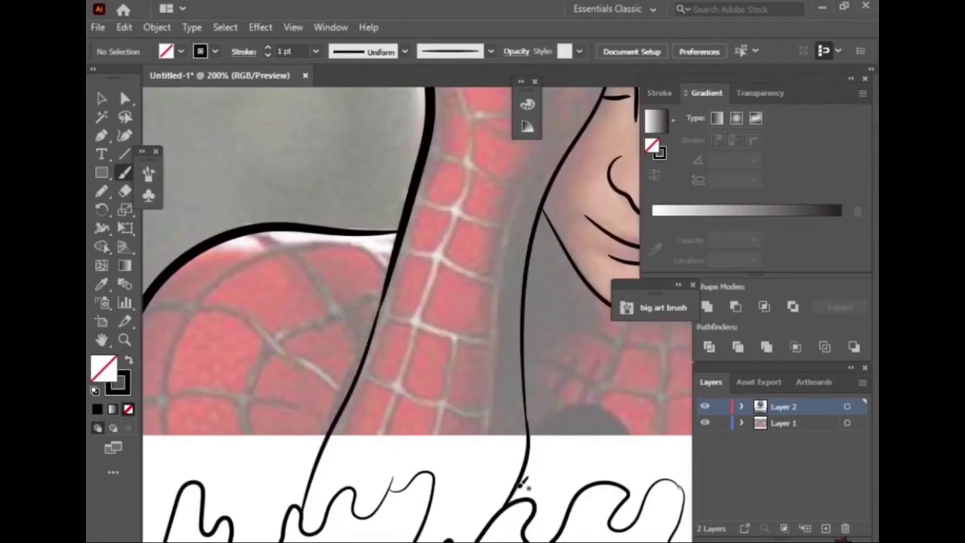
pyautogui.hotkey('ctrl', '-')
pyautogui.scroll(2, 456, 366)
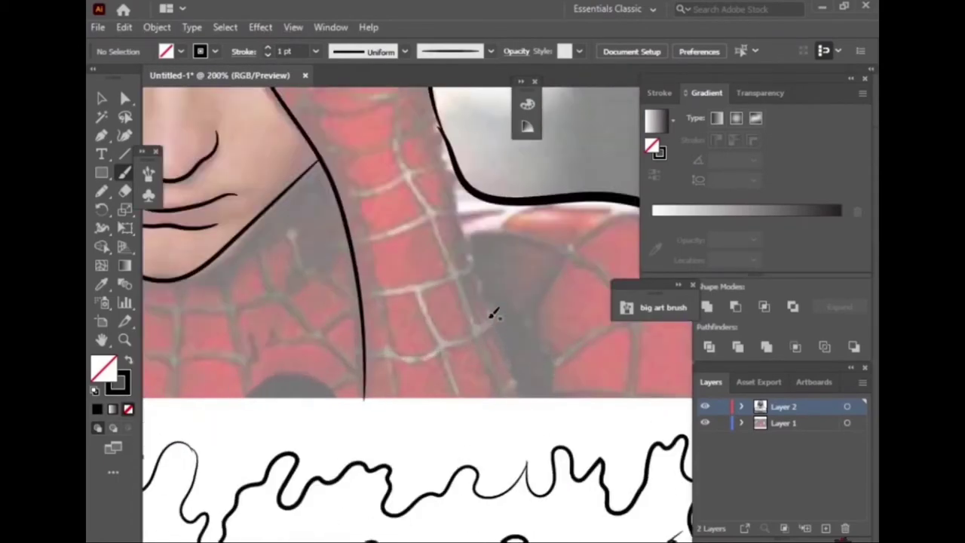
pyautogui.moveTo(533, 395); pyautogui.dragTo(491, 458)
pyautogui.moveTo(365, 407); pyautogui.dragTo(346, 466)
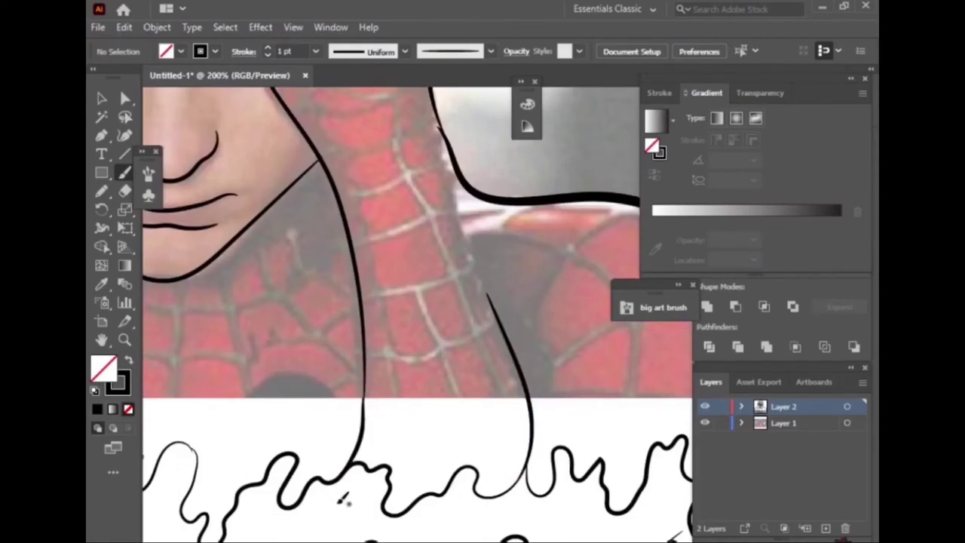
# Thicken and retrace the neck outline near the shoulder
pyautogui.scroll(2, 360, 392)
pyautogui.scroll(1, 392, 396)
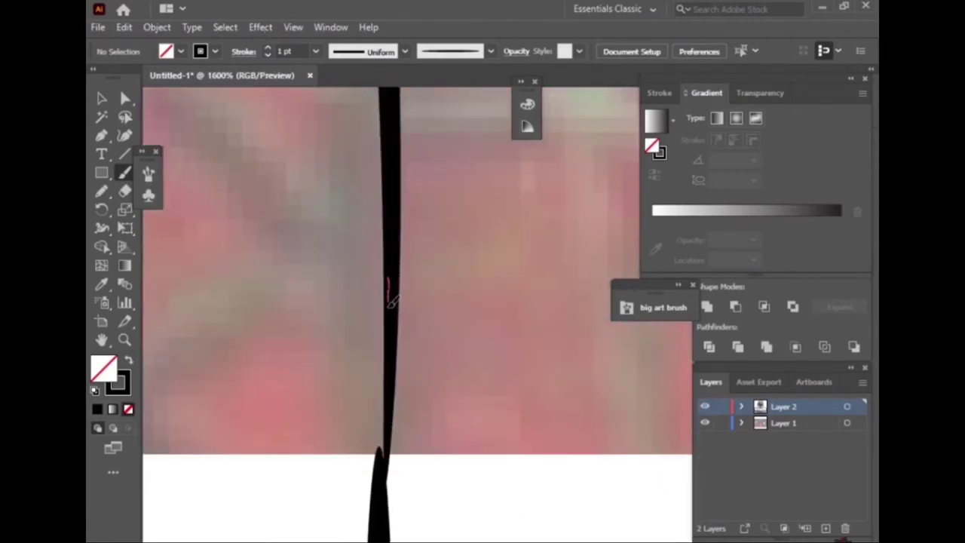
pyautogui.moveTo(389, 281); pyautogui.dragTo(385, 539)
pyautogui.scroll(-3, 478, 183)
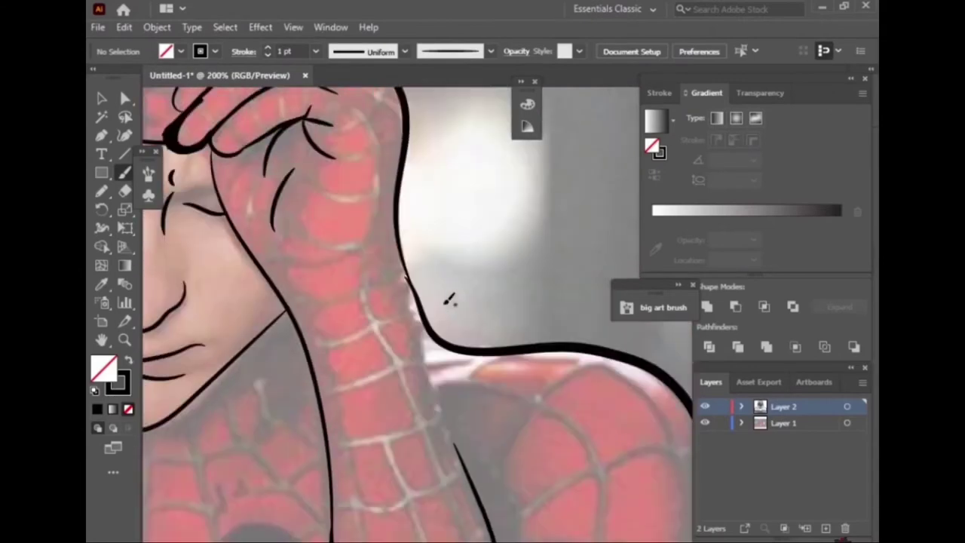
pyautogui.moveTo(422, 325); pyautogui.dragTo(435, 360)
pyautogui.moveTo(471, 462); pyautogui.dragTo(461, 492)
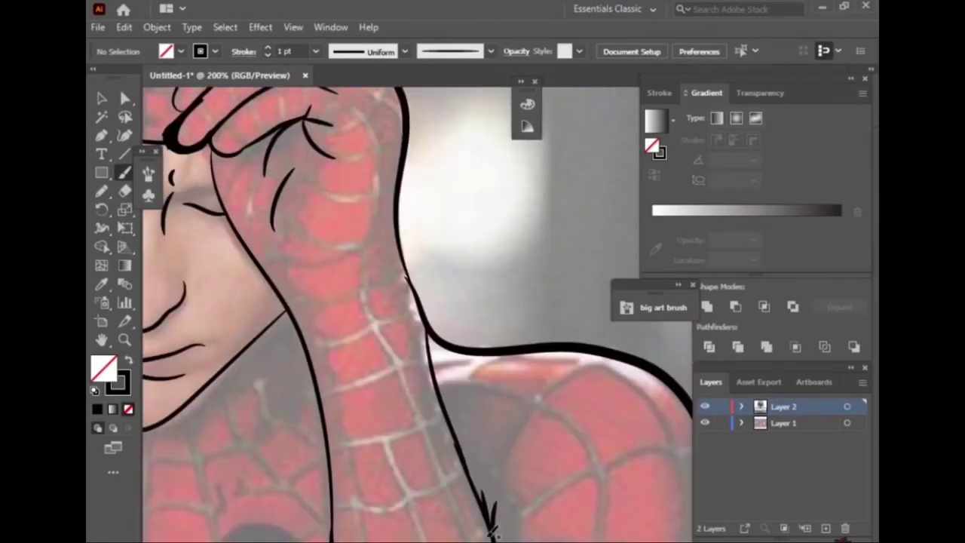
pyautogui.scroll(-3, 490, 513)
pyautogui.scroll(3, 528, 468)
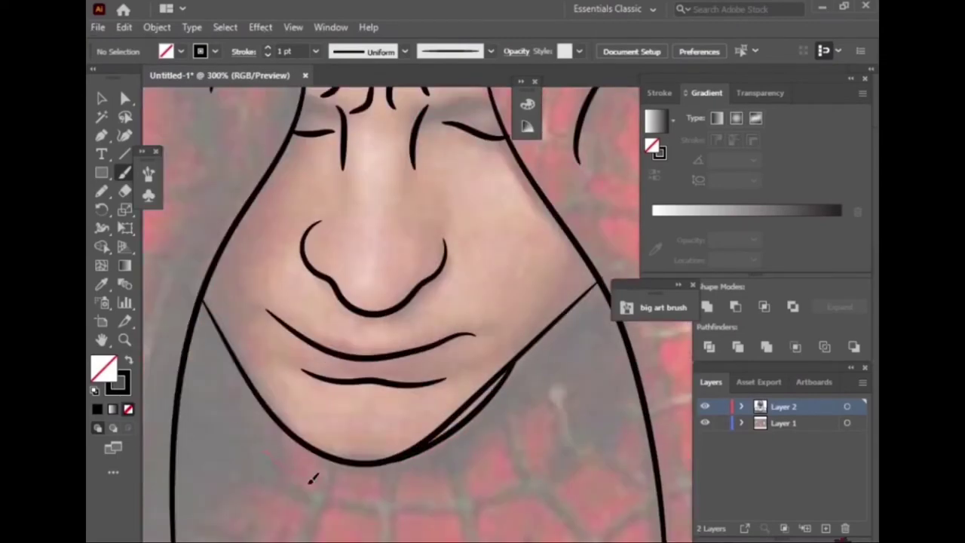
# Add two hatching strokes at the right jaw and a small V mark under the nose
pyautogui.moveTo(589, 385); pyautogui.dragTo(532, 446)
pyautogui.moveTo(591, 433); pyautogui.dragTo(486, 476)
pyautogui.scroll(-2, 433, 385)
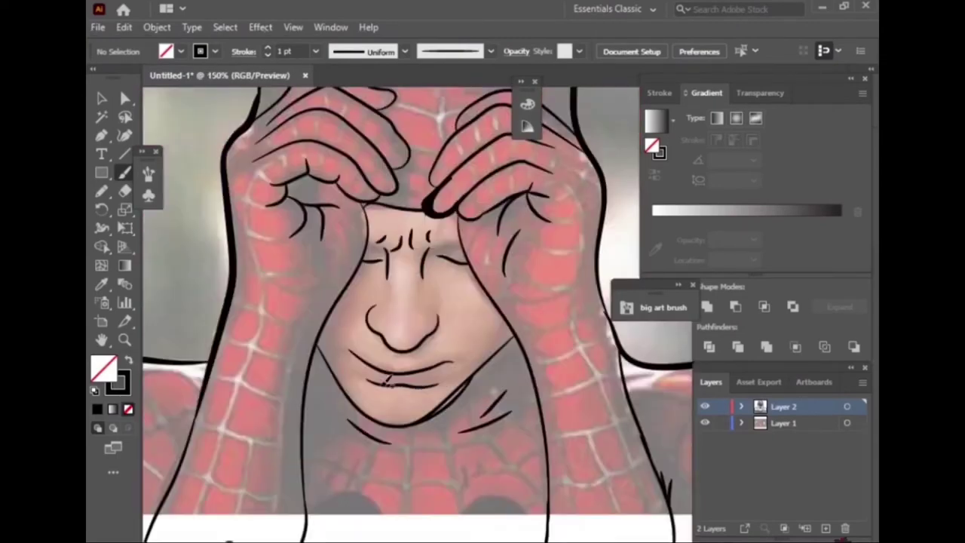
pyautogui.scroll(4, 395, 346)
pyautogui.moveTo(394, 387); pyautogui.dragTo(416, 357)
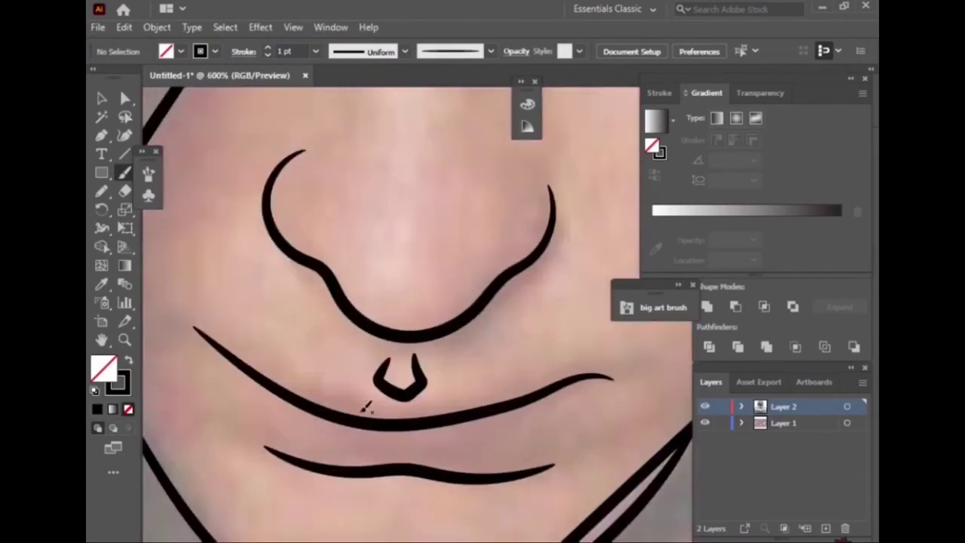
pyautogui.scroll(-4, 280, 474)
pyautogui.scroll(-2, 281, 475)
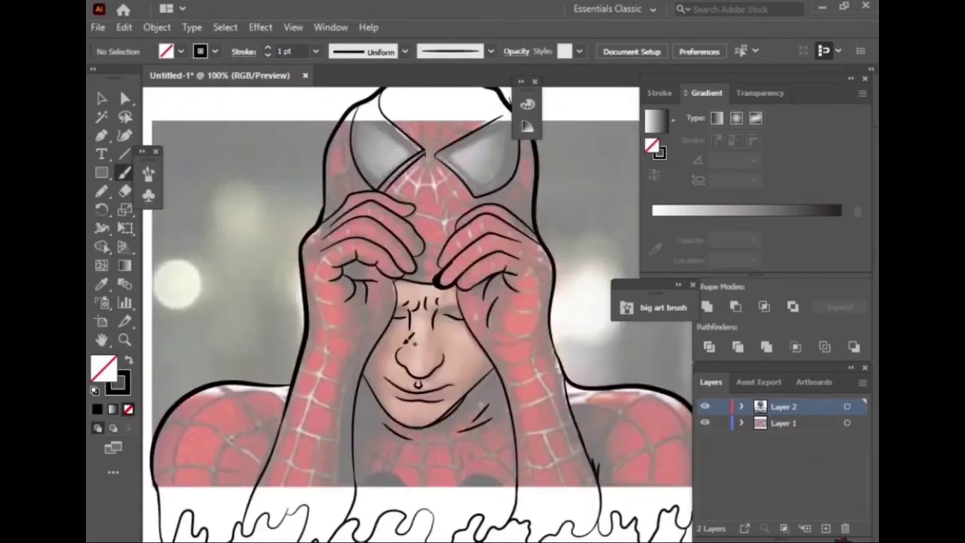
pyautogui.scroll(3, 441, 298)
pyautogui.scroll(1, 441, 297)
# With black fill and no stroke, ink thick black eyebrows and fingertip outlines
pyautogui.click(101, 191)
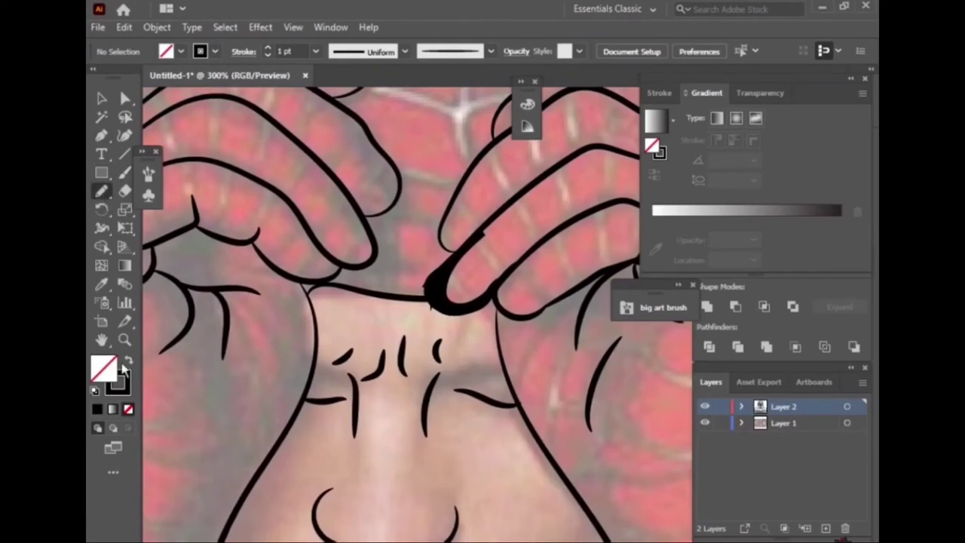
pyautogui.click(127, 361)
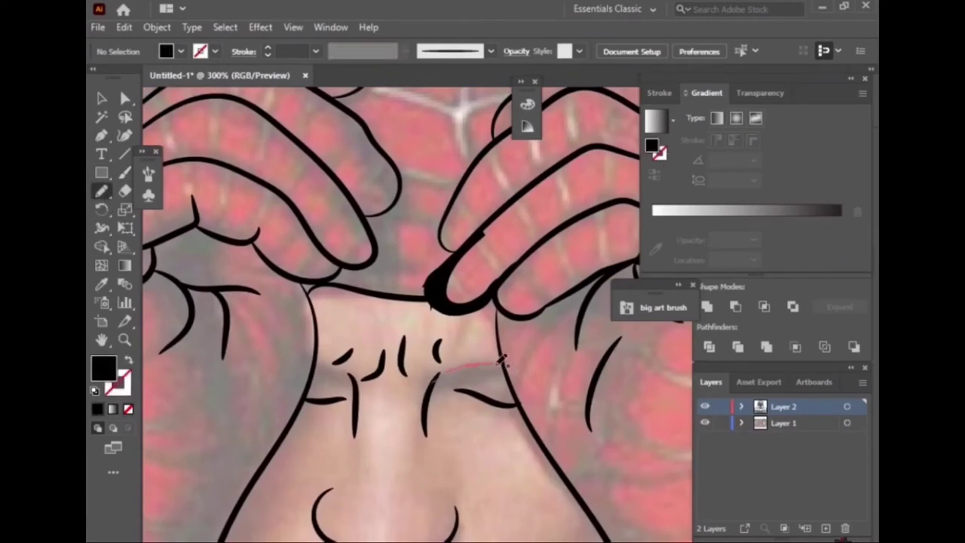
pyautogui.moveTo(500, 375); pyautogui.dragTo(426, 406)
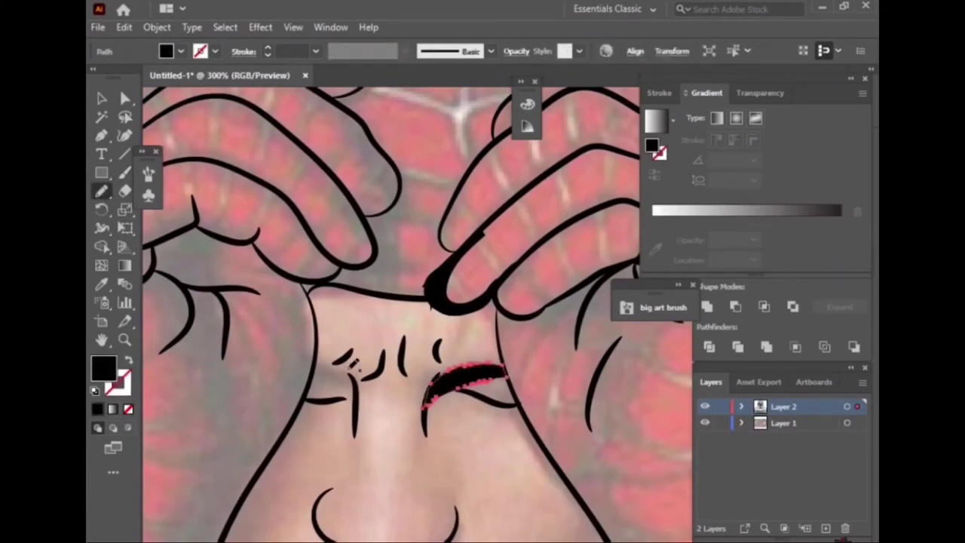
pyautogui.moveTo(357, 383); pyautogui.dragTo(337, 372)
pyautogui.scroll(5, 486, 385)
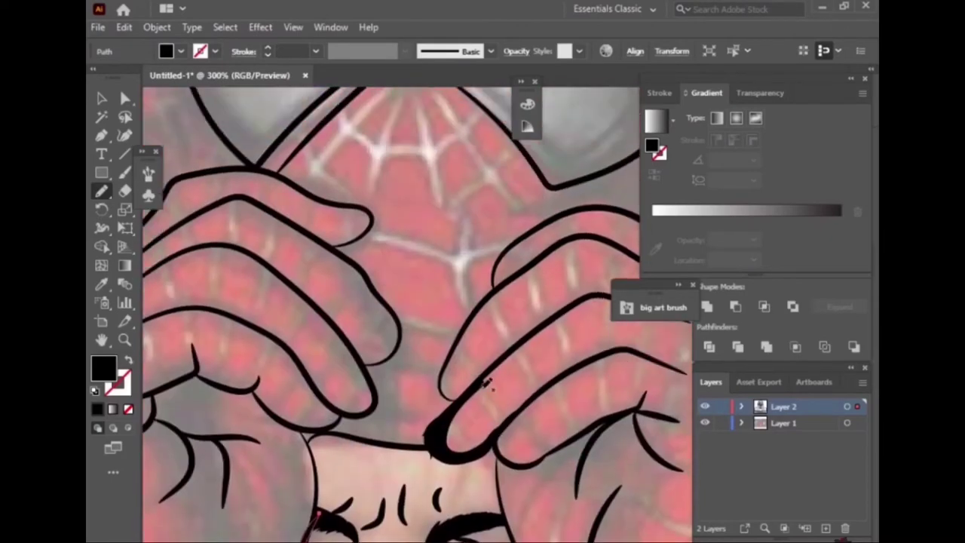
pyautogui.moveTo(435, 427)
pyautogui.mouseDown()
pyautogui.moveTo(480, 453)
pyautogui.moveTo(519, 415)
pyautogui.mouseUp()
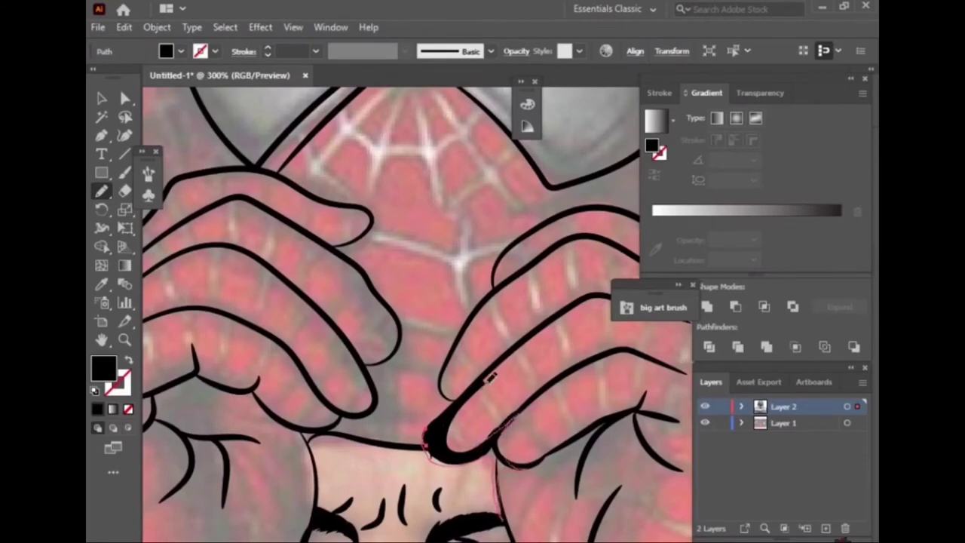
pyautogui.moveTo(484, 374); pyautogui.dragTo(452, 396)
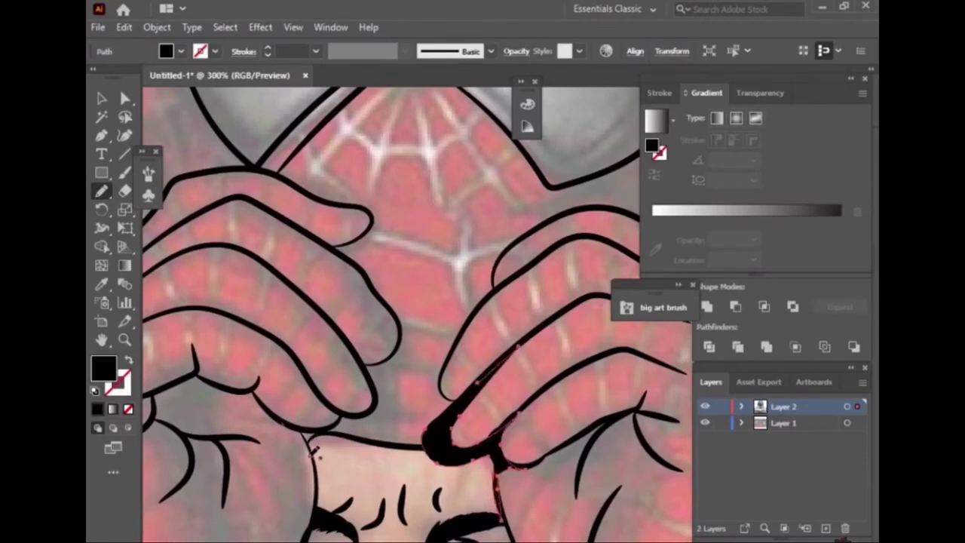
# Fill the fingertip area and the gaps between the fingers with black shadow
pyautogui.moveTo(331, 434); pyautogui.dragTo(357, 435)
pyautogui.moveTo(403, 340); pyautogui.dragTo(316, 431)
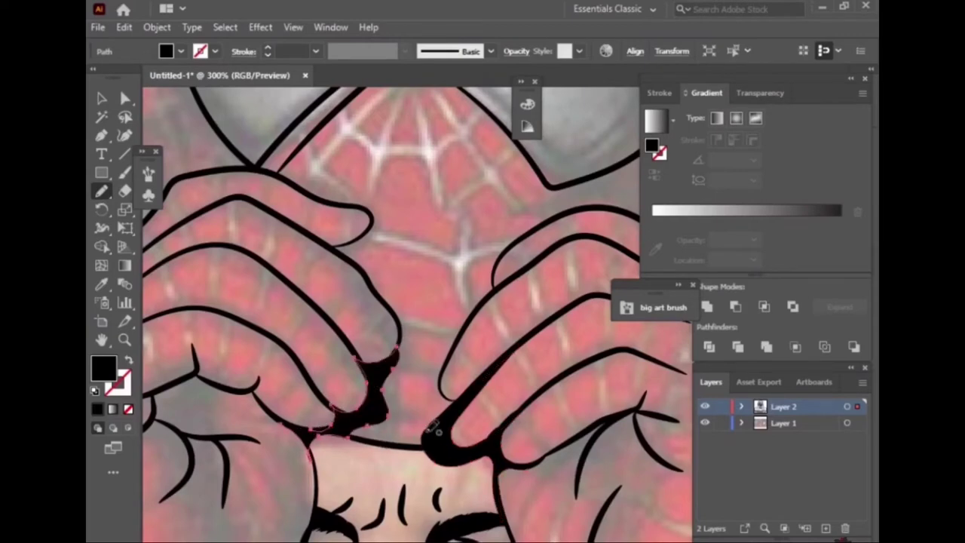
pyautogui.moveTo(398, 426); pyautogui.dragTo(447, 415)
pyautogui.moveTo(411, 341)
pyautogui.mouseDown()
pyautogui.moveTo(371, 406)
pyautogui.moveTo(392, 445)
pyautogui.moveTo(436, 439)
pyautogui.mouseUp()
pyautogui.scroll(-5, 433, 427)
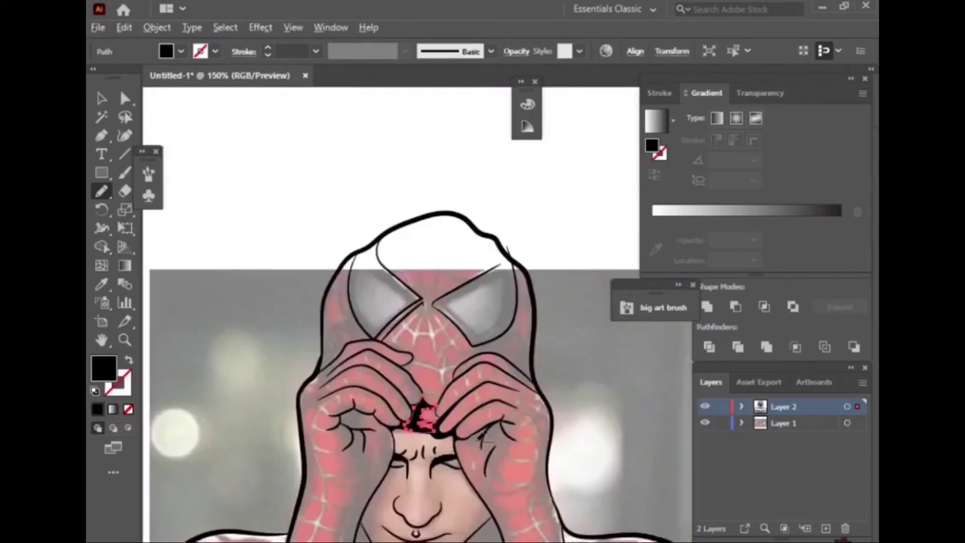
pyautogui.scroll(6, 477, 432)
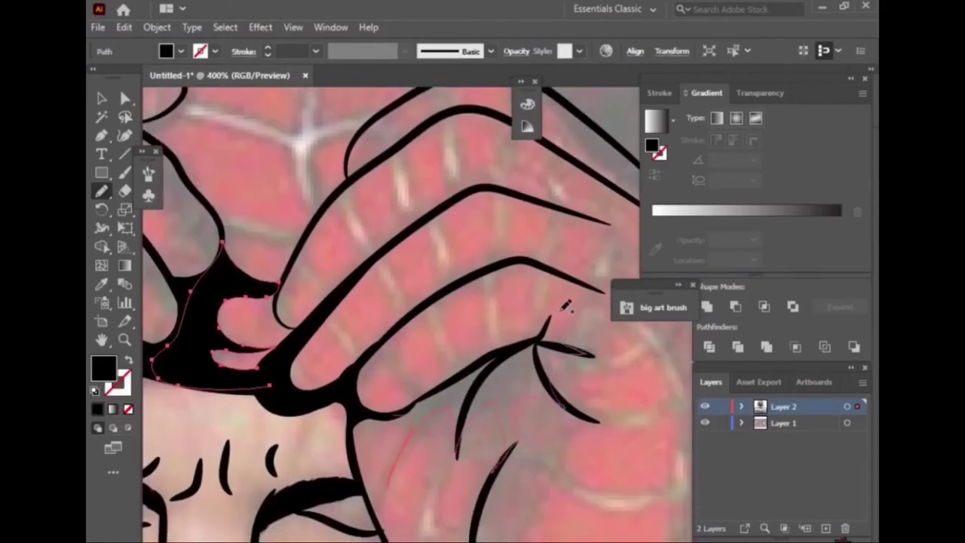
pyautogui.moveTo(564, 306); pyautogui.dragTo(511, 350)
pyautogui.scroll(-4, 418, 254)
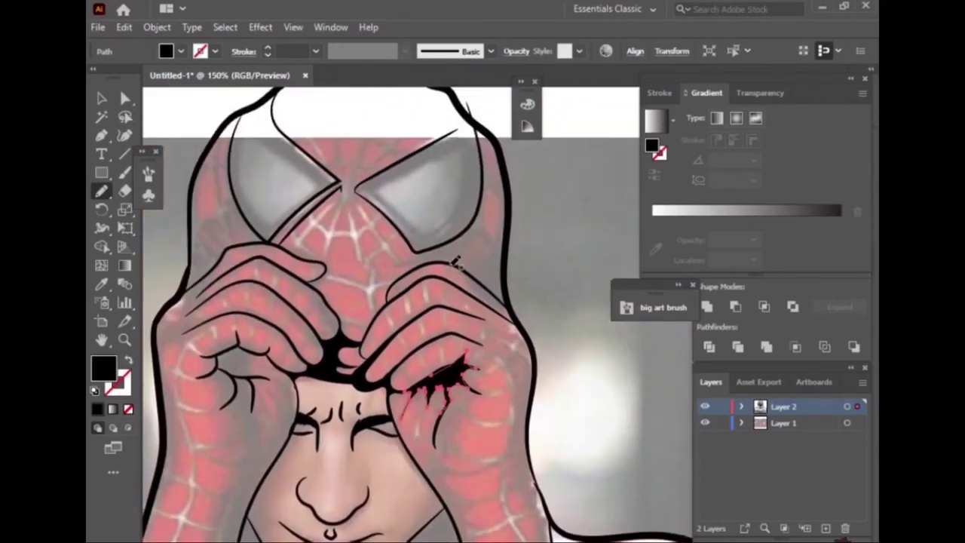
pyautogui.scroll(4, 512, 348)
# Add black shadow shapes beside the mask edge, the chin and the left jaw
pyautogui.scroll(1, 518, 355)
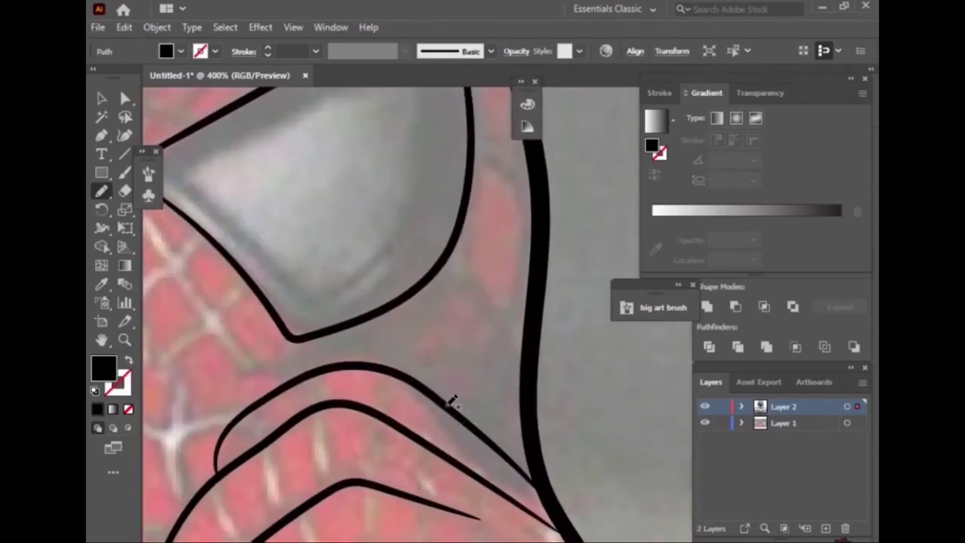
pyautogui.moveTo(517, 352)
pyautogui.mouseDown()
pyautogui.moveTo(536, 474)
pyautogui.moveTo(456, 401)
pyautogui.mouseUp()
pyautogui.scroll(-5, 486, 429)
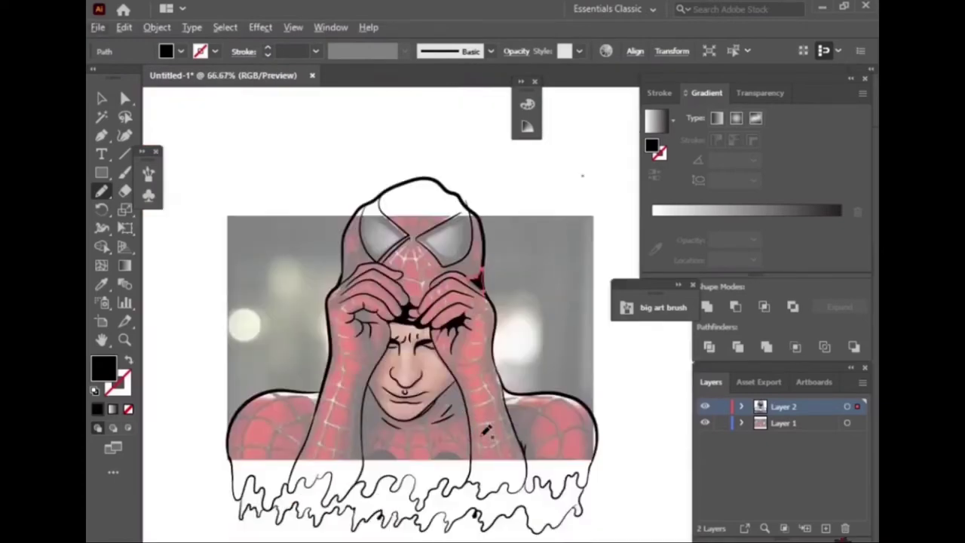
pyautogui.scroll(3, 486, 430)
pyautogui.scroll(2, 362, 371)
pyautogui.scroll(1, 360, 373)
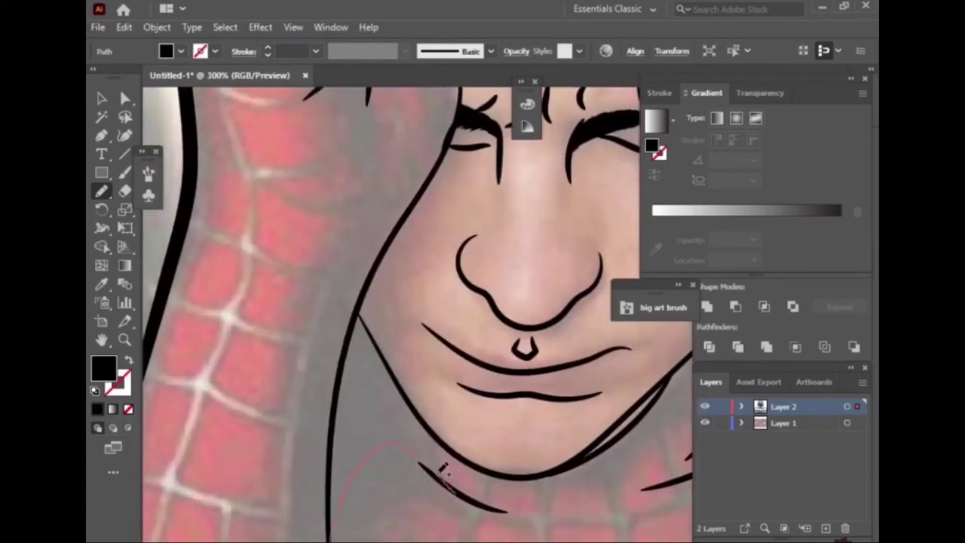
pyautogui.moveTo(348, 343)
pyautogui.mouseDown()
pyautogui.moveTo(386, 348)
pyautogui.moveTo(427, 423)
pyautogui.moveTo(383, 409)
pyautogui.moveTo(352, 316)
pyautogui.moveTo(367, 295)
pyautogui.mouseUp()
pyautogui.scroll(2, 365, 294)
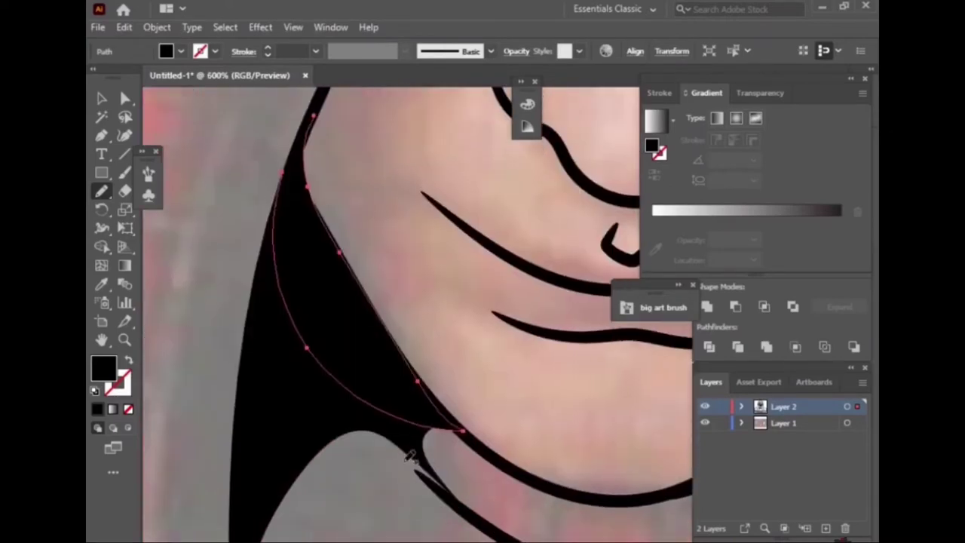
pyautogui.moveTo(431, 435); pyautogui.dragTo(279, 478)
# Fill a pointed black shadow along and below the right jaw, then fit the artwork in view
pyautogui.scroll(-3, 279, 477)
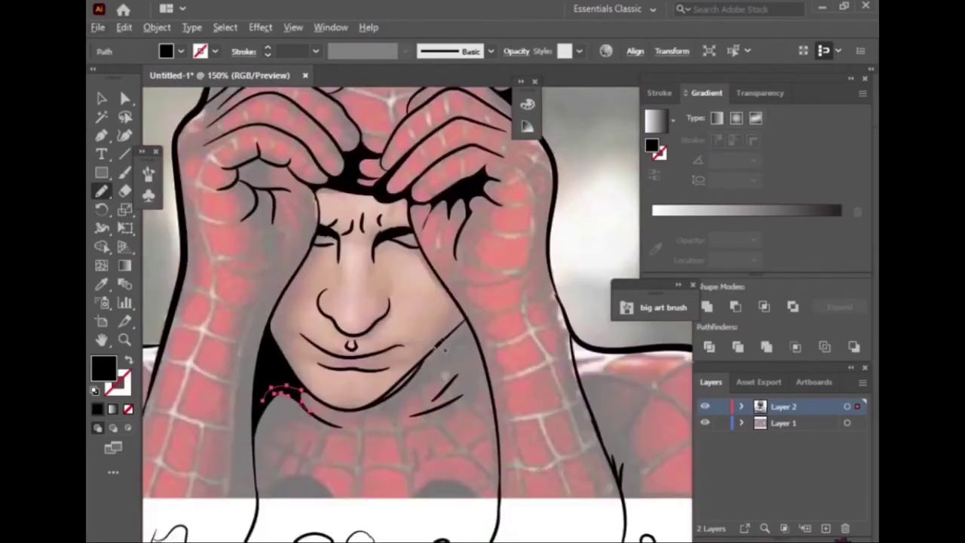
pyautogui.scroll(3, 501, 346)
pyautogui.scroll(2, 497, 325)
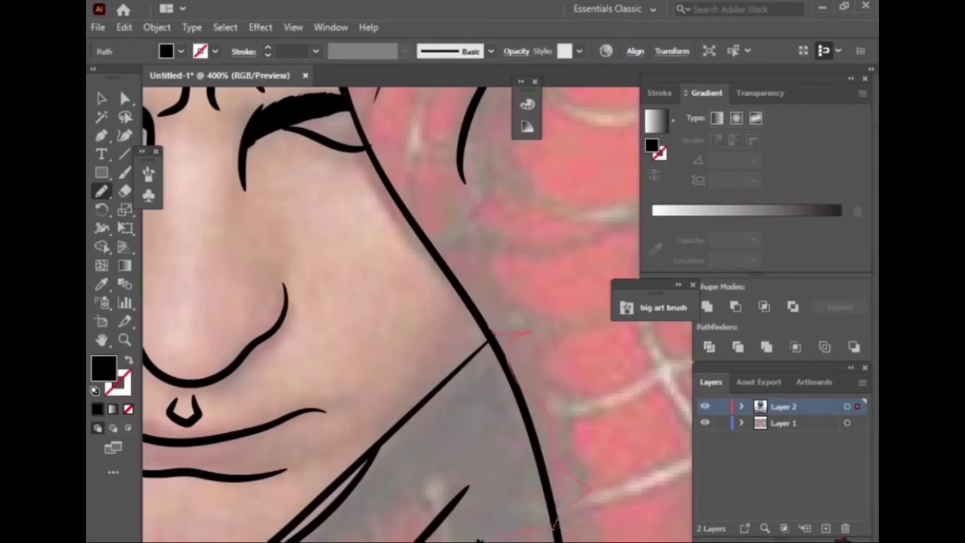
pyautogui.moveTo(316, 532); pyautogui.dragTo(424, 407)
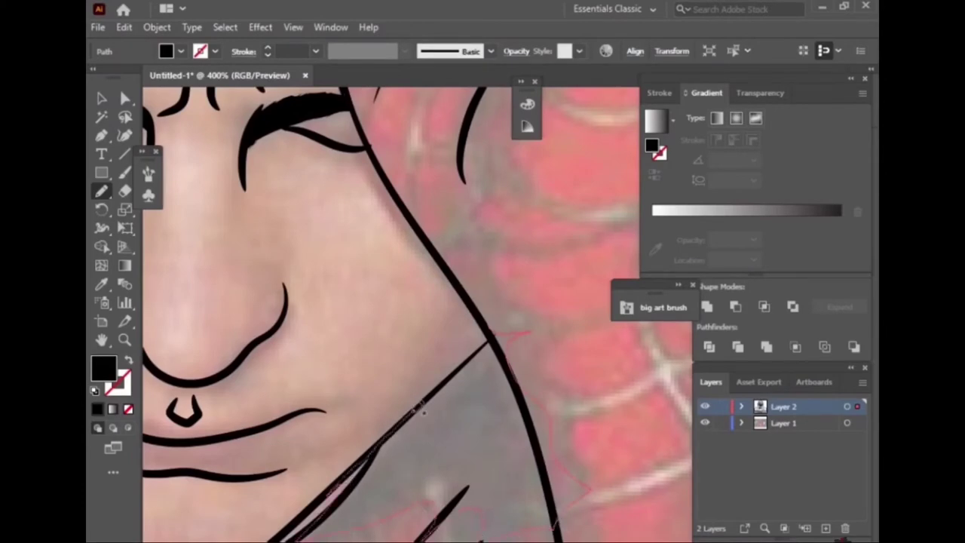
pyautogui.moveTo(489, 336); pyautogui.dragTo(484, 306)
pyautogui.scroll(-5, 483, 306)
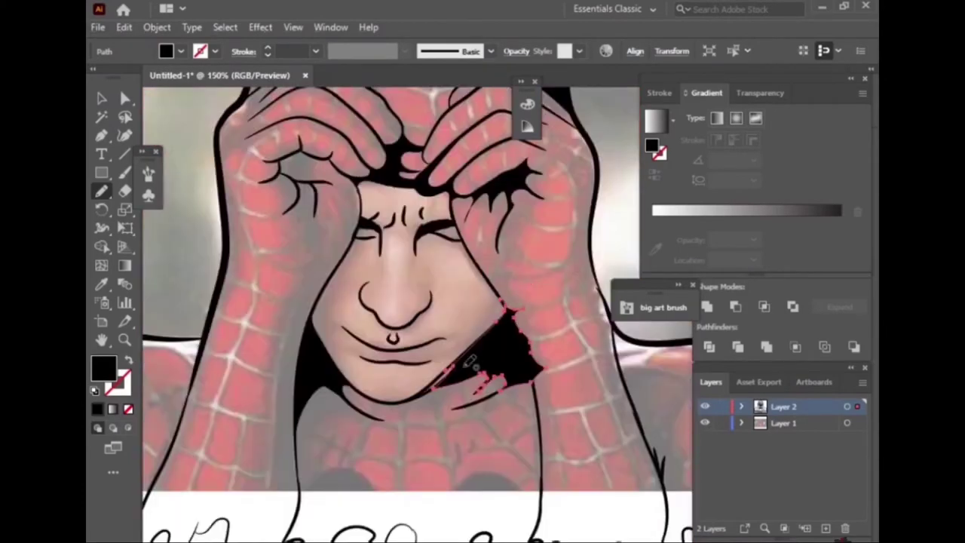
pyautogui.scroll(5, 522, 347)
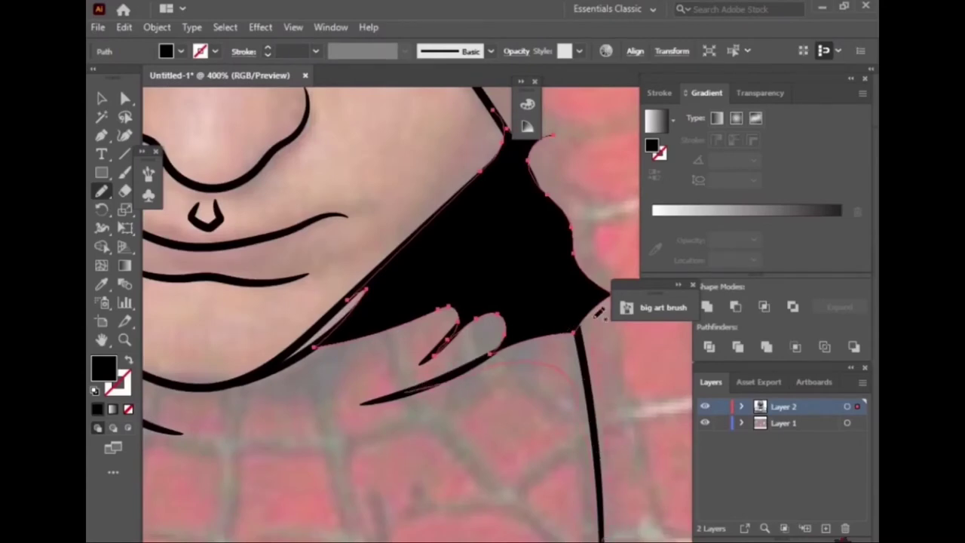
pyautogui.moveTo(599, 313); pyautogui.dragTo(284, 419)
pyautogui.scroll(1, 413, 352)
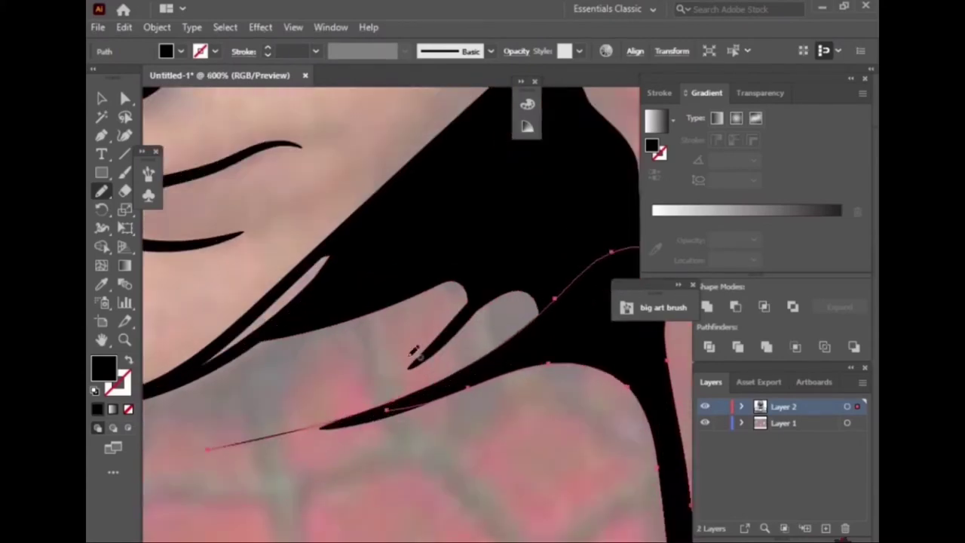
pyautogui.hotkey('ctrl', '0')
# View the artwork at 100%, hide the reference photo, and ink a black shape along the wrist
pyautogui.press('v')
pyautogui.hotkey('ctrl', '1')
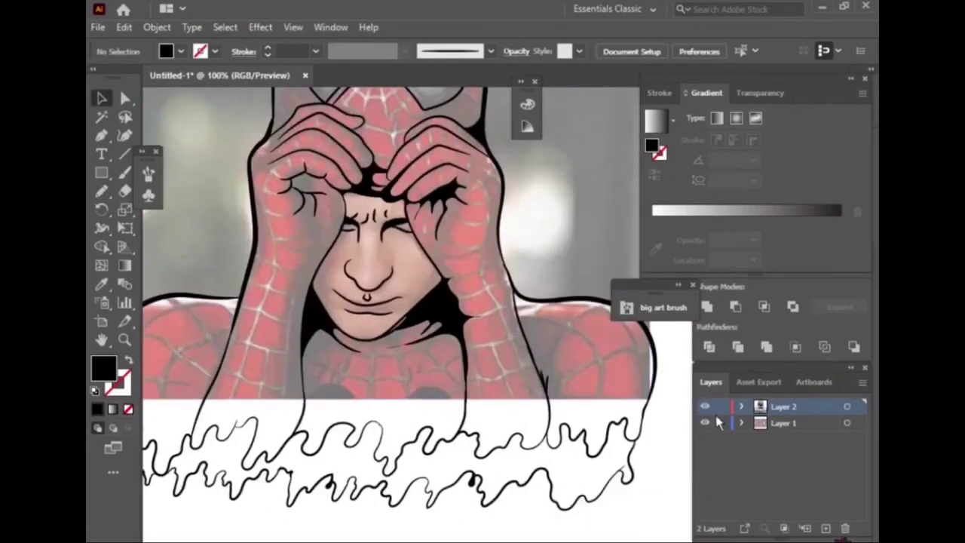
pyautogui.click(705, 423)
pyautogui.scroll(3, 295, 284)
pyautogui.click(102, 191)
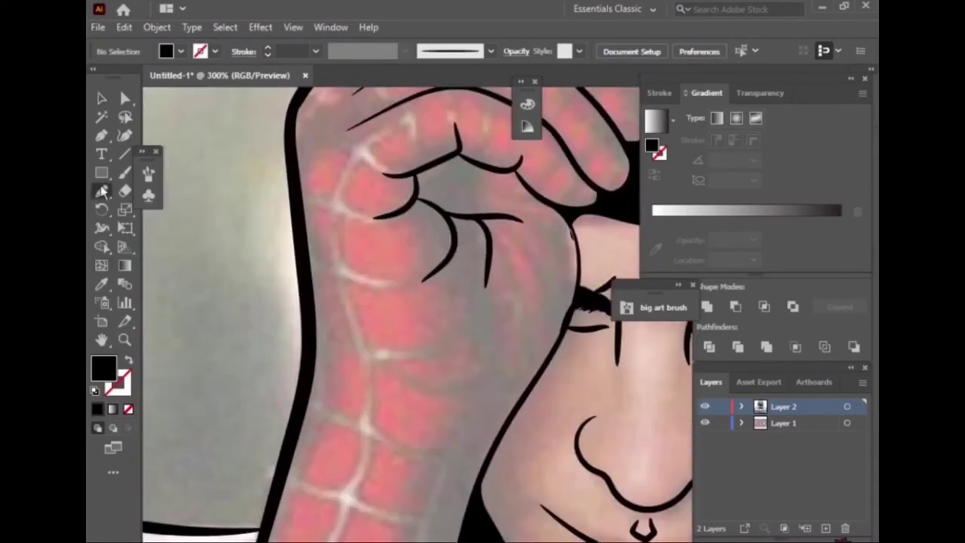
pyautogui.moveTo(285, 477)
pyautogui.mouseDown()
pyautogui.moveTo(329, 403)
pyautogui.moveTo(367, 422)
pyautogui.mouseUp()
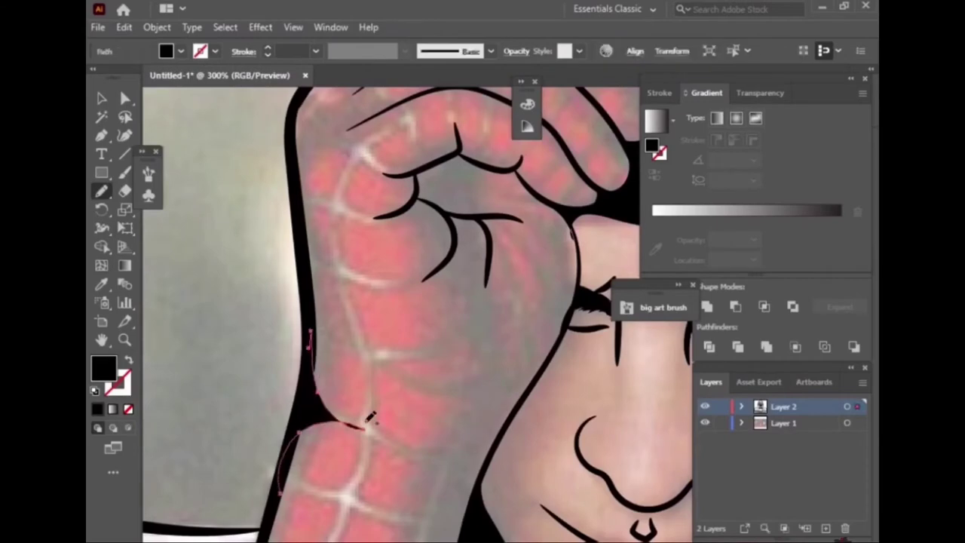
# Fill the gaps between the fingers with black and ink a solid black eyebrow shape
pyautogui.moveTo(558, 344); pyautogui.dragTo(515, 356)
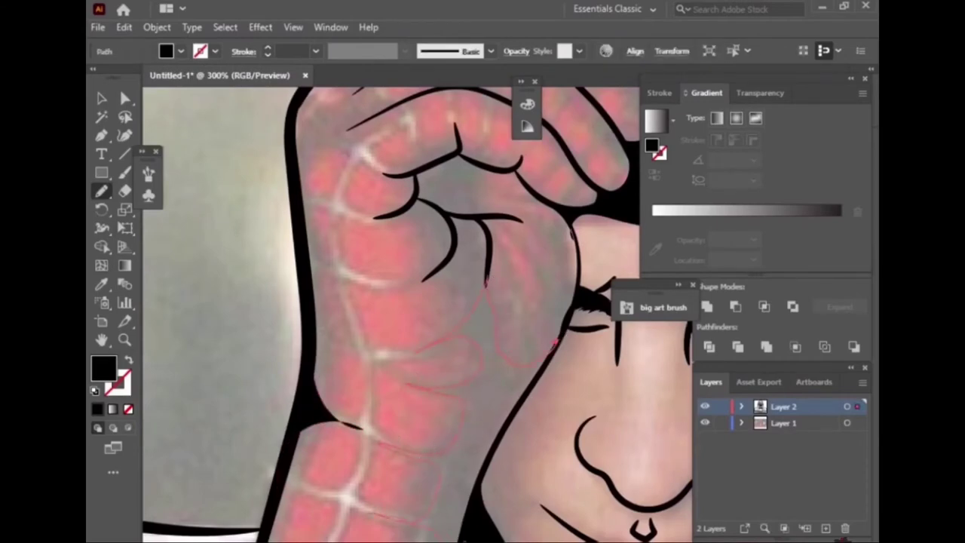
pyautogui.moveTo(465, 532); pyautogui.dragTo(487, 464)
pyautogui.hotkey('ctrl', '1')
pyautogui.scroll(10, 413, 437)
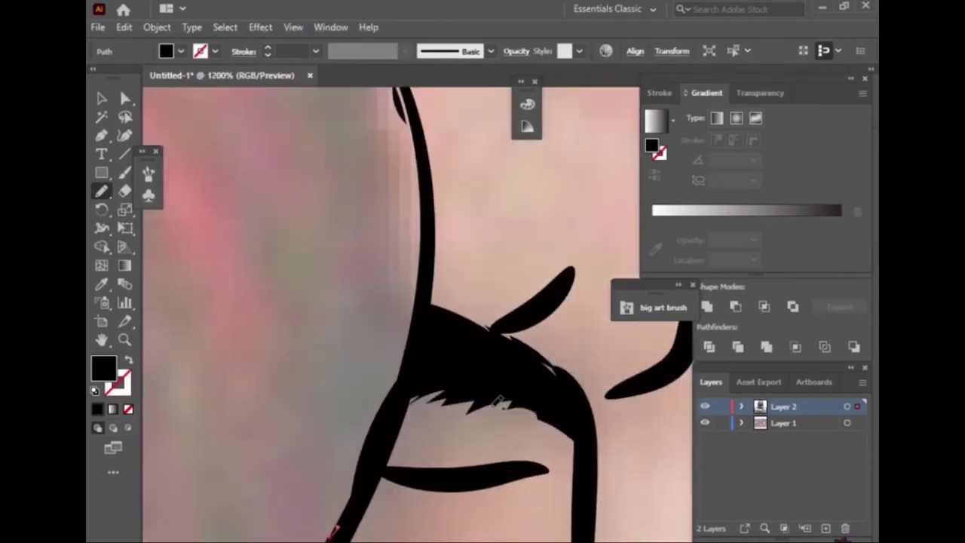
pyautogui.moveTo(409, 464)
pyautogui.mouseDown()
pyautogui.moveTo(420, 426)
pyautogui.moveTo(413, 398)
pyautogui.mouseUp()
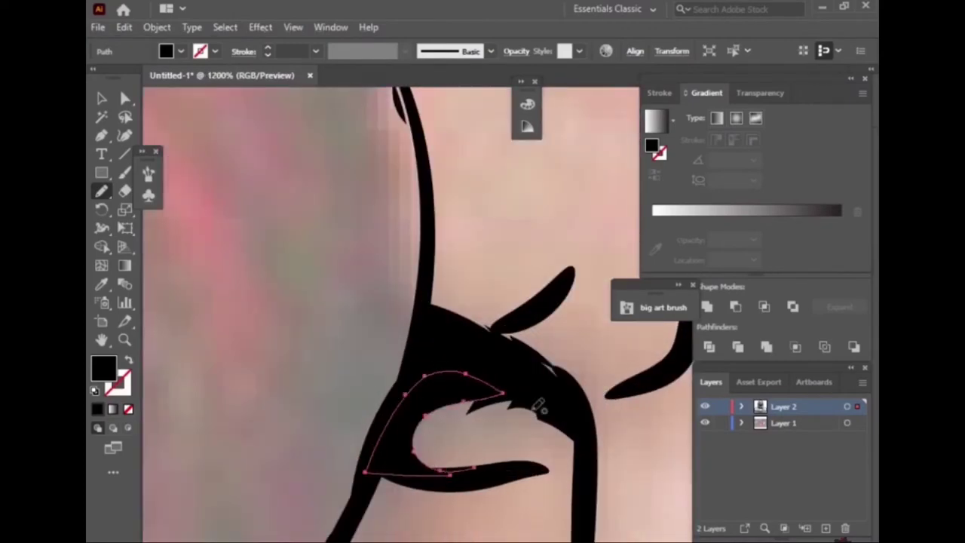
pyautogui.moveTo(548, 390); pyautogui.dragTo(573, 411)
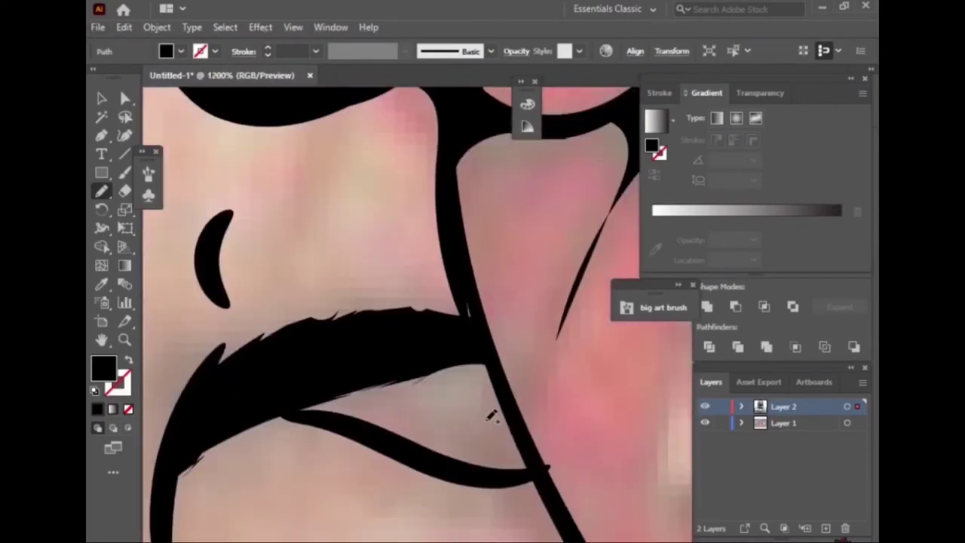
# Ink the moustache in black, thickening its lower edge and filling around the inner loop
pyautogui.moveTo(373, 436)
pyautogui.mouseDown()
pyautogui.moveTo(465, 310)
pyautogui.moveTo(544, 472)
pyautogui.mouseUp()
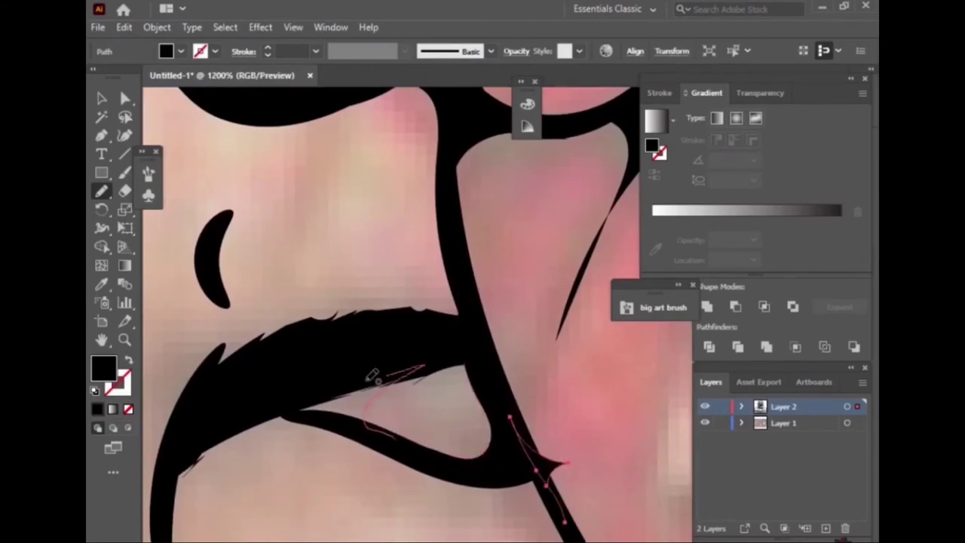
pyautogui.moveTo(370, 379); pyautogui.dragTo(368, 437)
pyautogui.scroll(-4, 368, 441)
pyautogui.scroll(4, 324, 439)
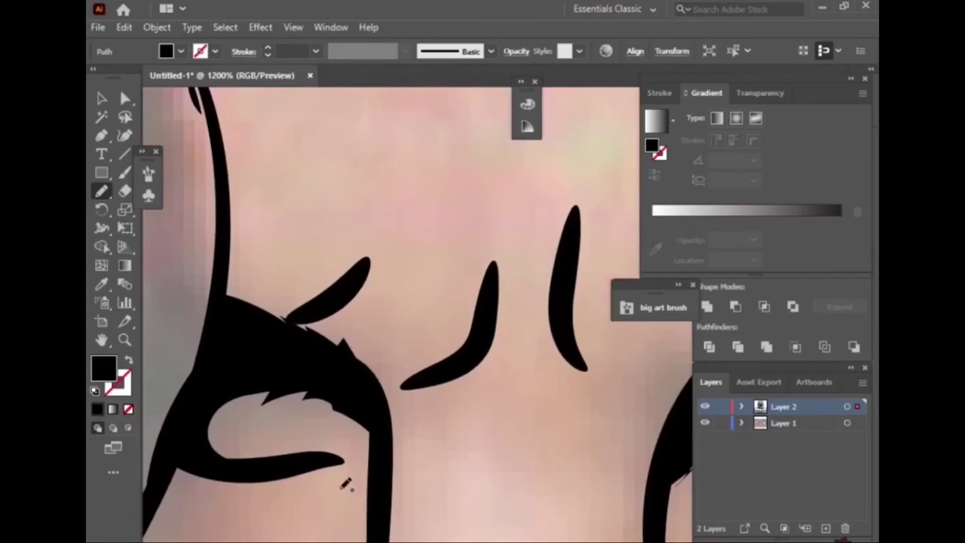
pyautogui.moveTo(341, 487); pyautogui.dragTo(226, 466)
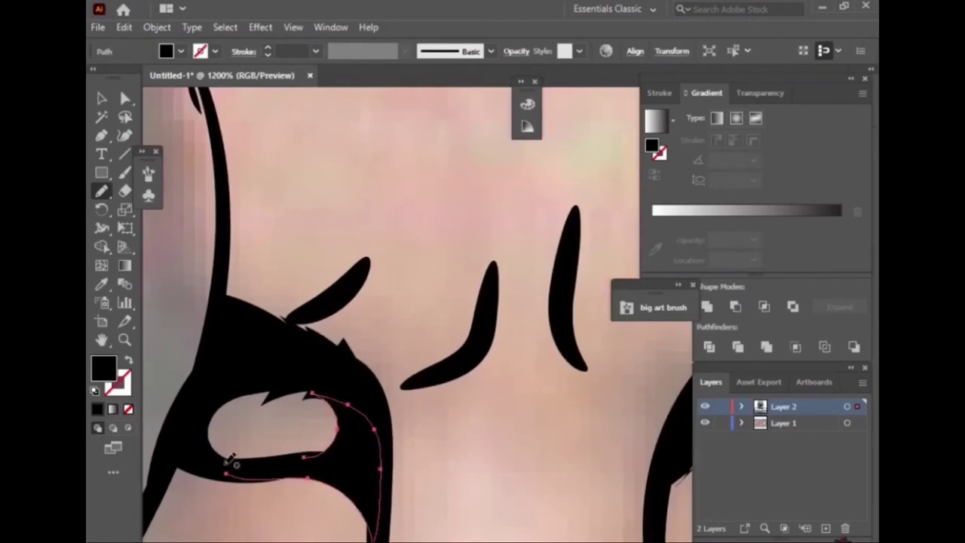
pyautogui.scroll(-1, 229, 462)
pyautogui.scroll(1, 249, 422)
pyautogui.scroll(1, 257, 392)
pyautogui.scroll(1, 261, 379)
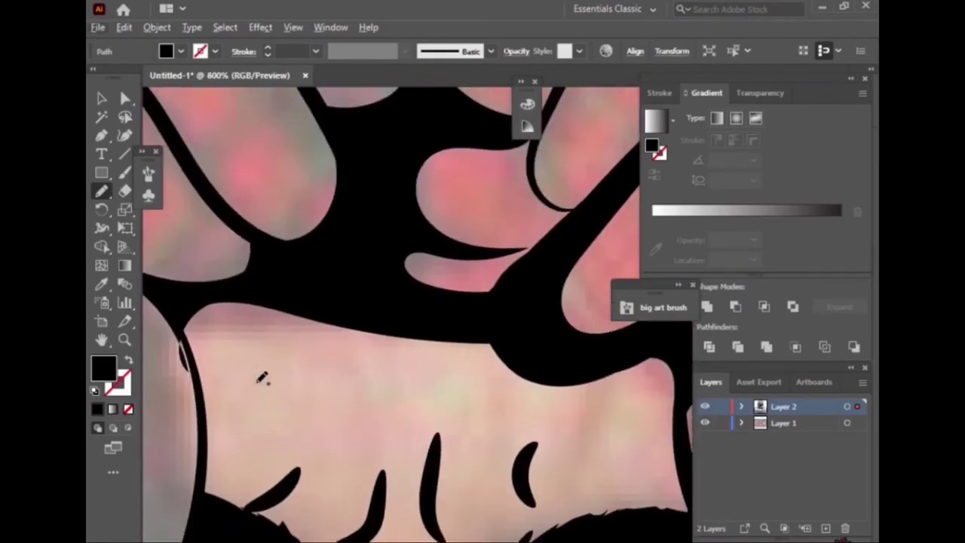
# Thicken the hairline in black, add spikes between lower hair strands, and bolden the crescent
pyautogui.moveTo(156, 303); pyautogui.dragTo(217, 431)
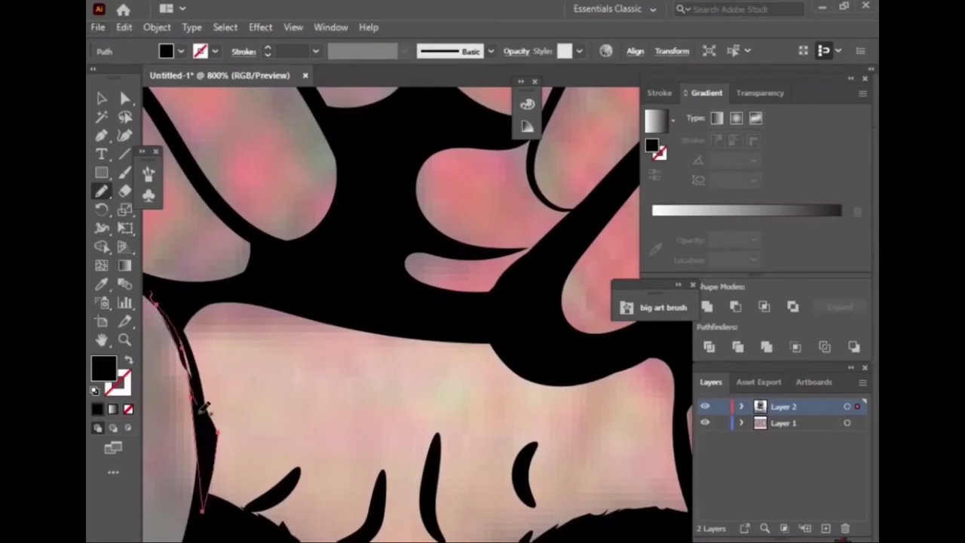
pyautogui.moveTo(249, 285); pyautogui.dragTo(205, 510)
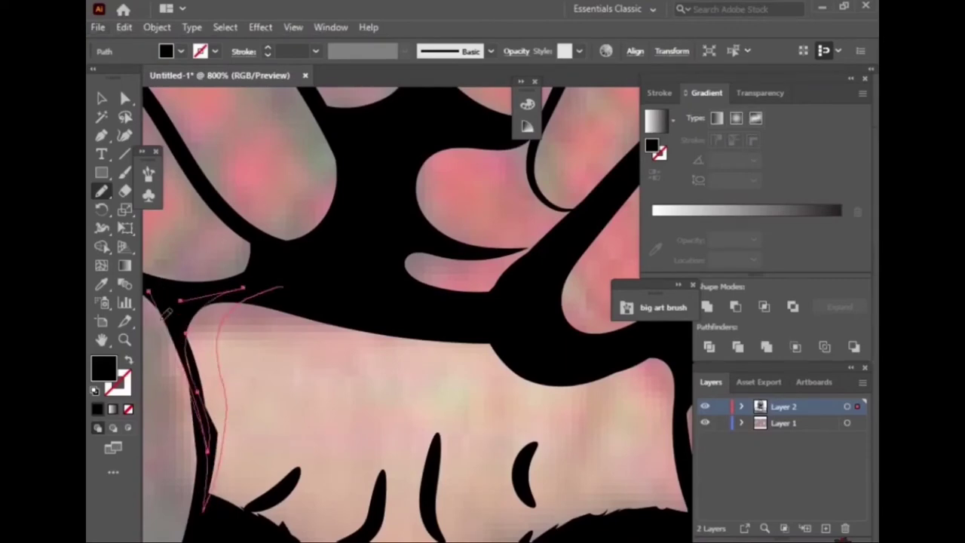
pyautogui.moveTo(162, 307); pyautogui.dragTo(343, 291)
pyautogui.scroll(-1, 381, 471)
pyautogui.scroll(-1, 380, 472)
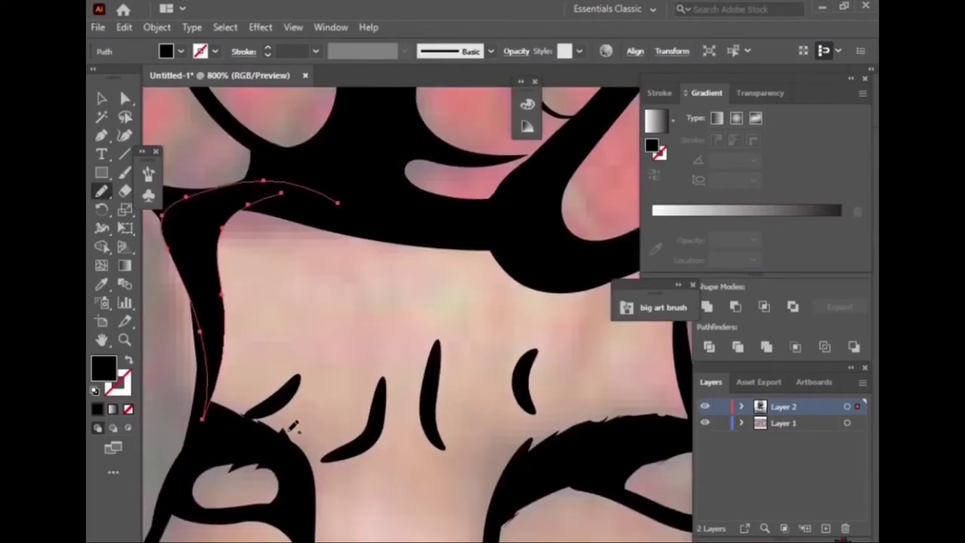
pyautogui.moveTo(307, 387); pyautogui.dragTo(221, 426)
pyautogui.moveTo(326, 448)
pyautogui.mouseDown()
pyautogui.moveTo(395, 468)
pyautogui.moveTo(386, 455)
pyautogui.mouseUp()
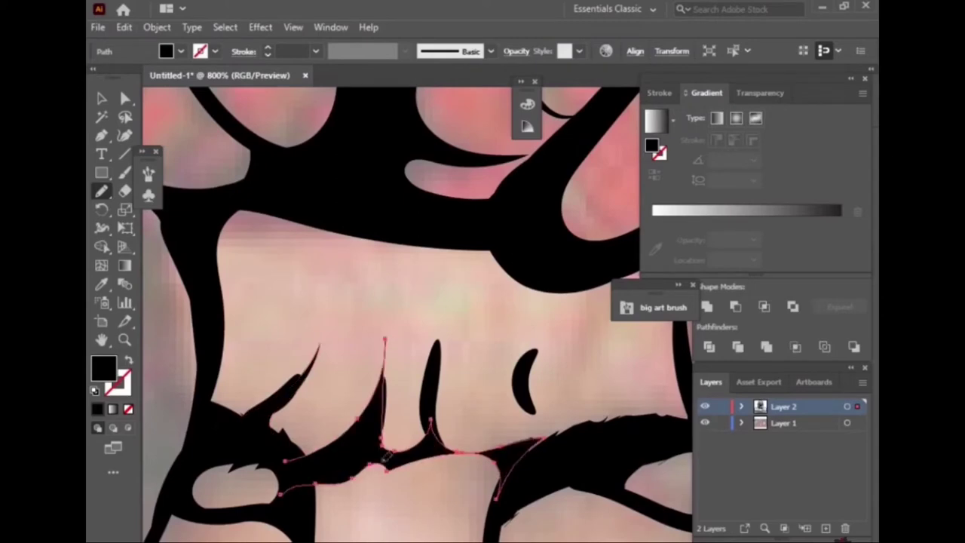
pyautogui.moveTo(528, 362); pyautogui.dragTo(576, 330)
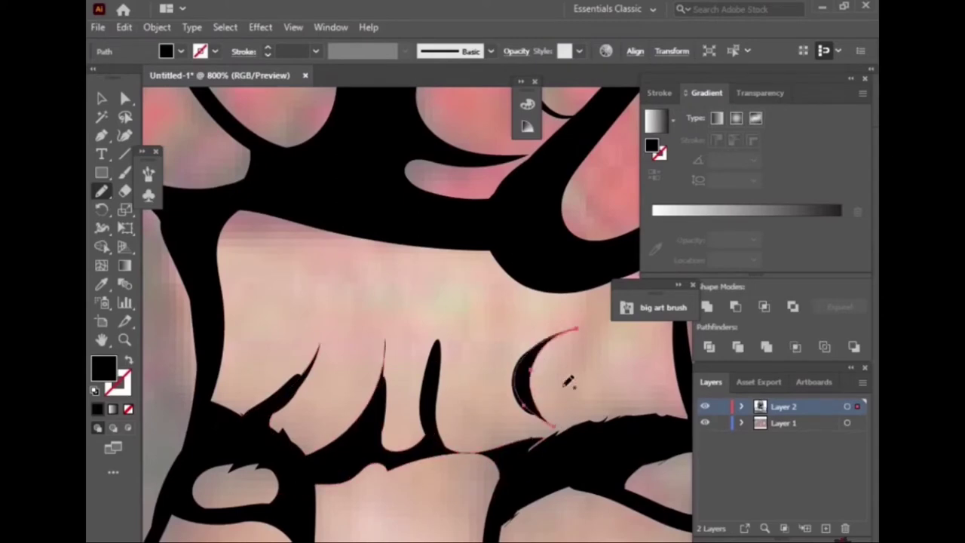
pyautogui.hotkey('ctrl', '0')
# Hide the reference photo and draw a closed black shadow along the knuckle lines
pyautogui.press('v')
pyautogui.hotkey('ctrl', 'shift', 'a')
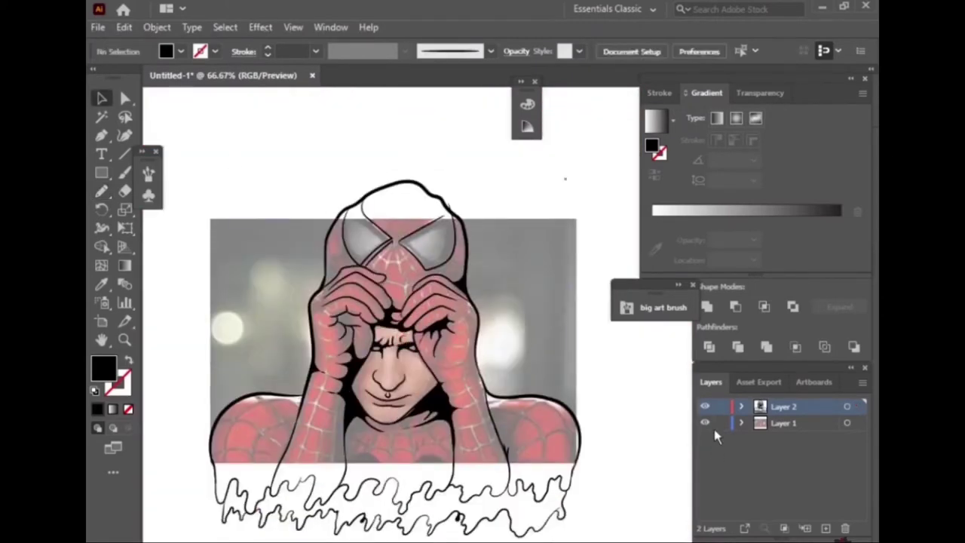
pyautogui.click(704, 423)
pyautogui.scroll(2, 395, 327)
pyautogui.scroll(2, 394, 327)
pyautogui.press('n')
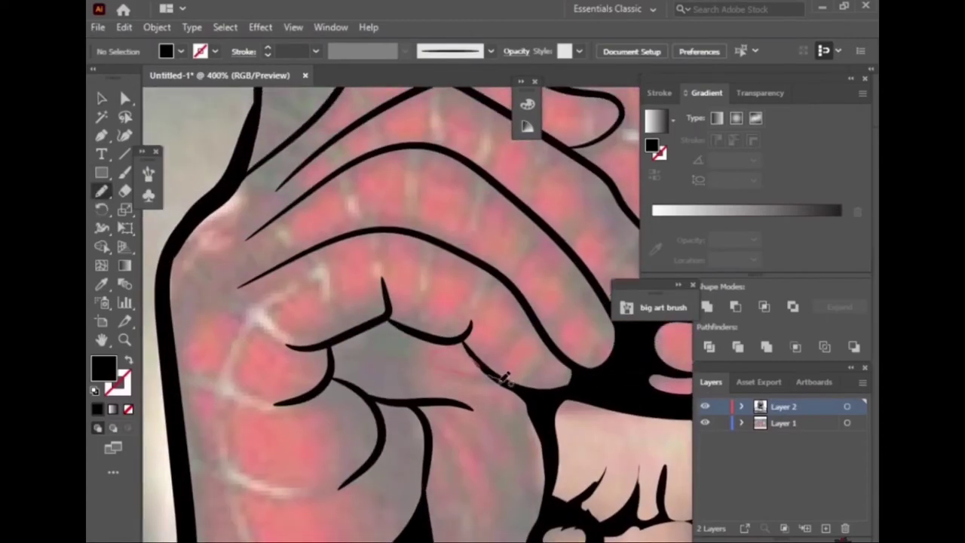
pyautogui.moveTo(471, 405); pyautogui.dragTo(400, 310)
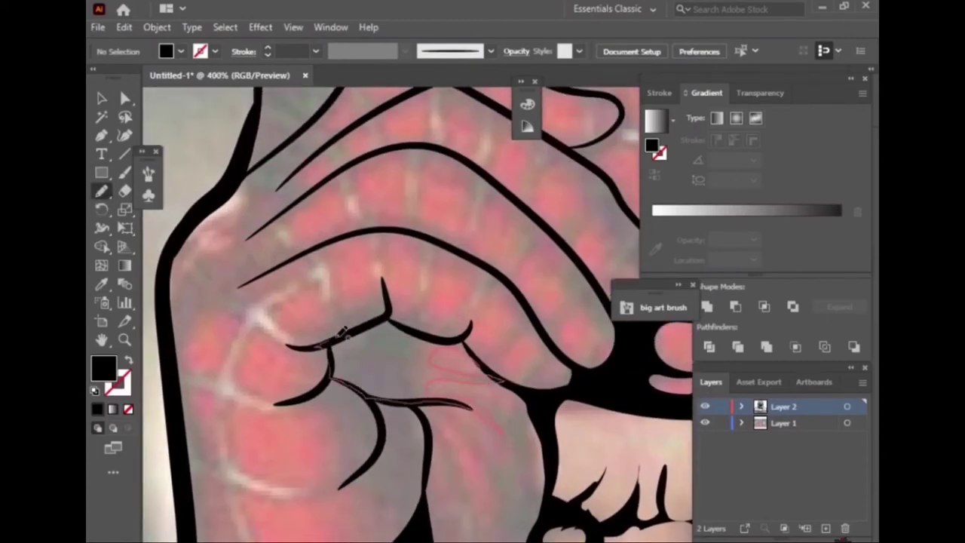
pyautogui.moveTo(514, 372); pyautogui.dragTo(520, 379)
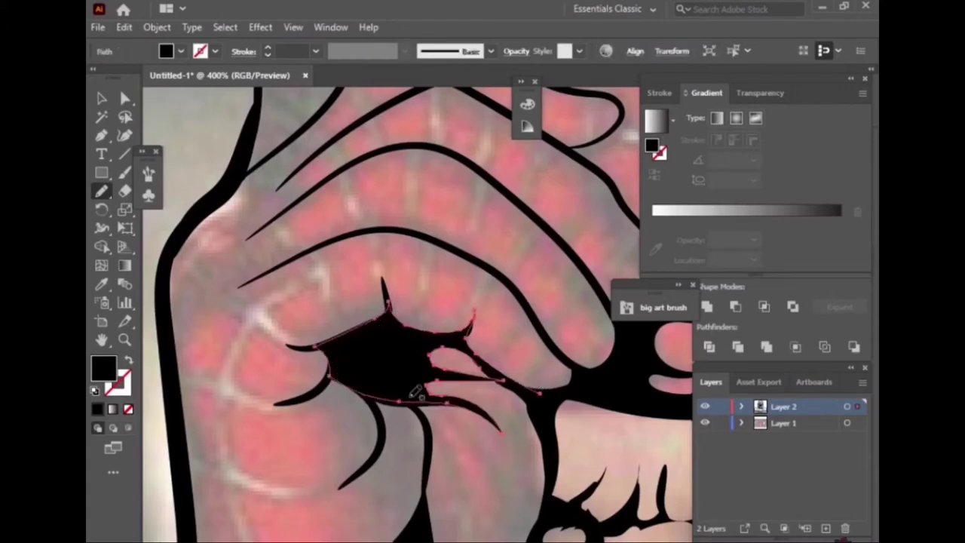
# Extend the knuckle shadow downward and add black spikes along the knuckle and up the finger
pyautogui.moveTo(256, 406)
pyautogui.mouseDown()
pyautogui.moveTo(326, 486)
pyautogui.moveTo(427, 508)
pyautogui.mouseUp()
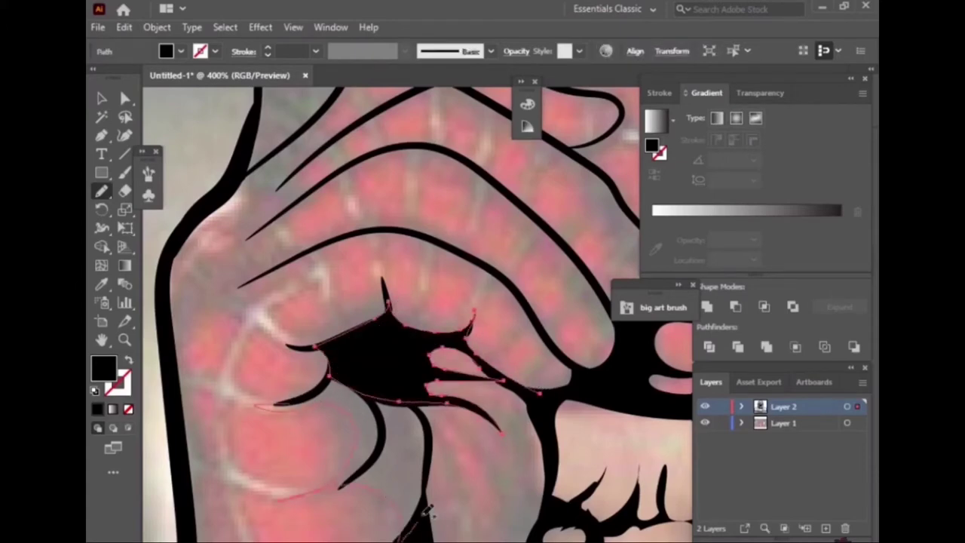
pyautogui.moveTo(403, 391)
pyautogui.mouseDown()
pyautogui.moveTo(331, 375)
pyautogui.moveTo(345, 357)
pyautogui.mouseUp()
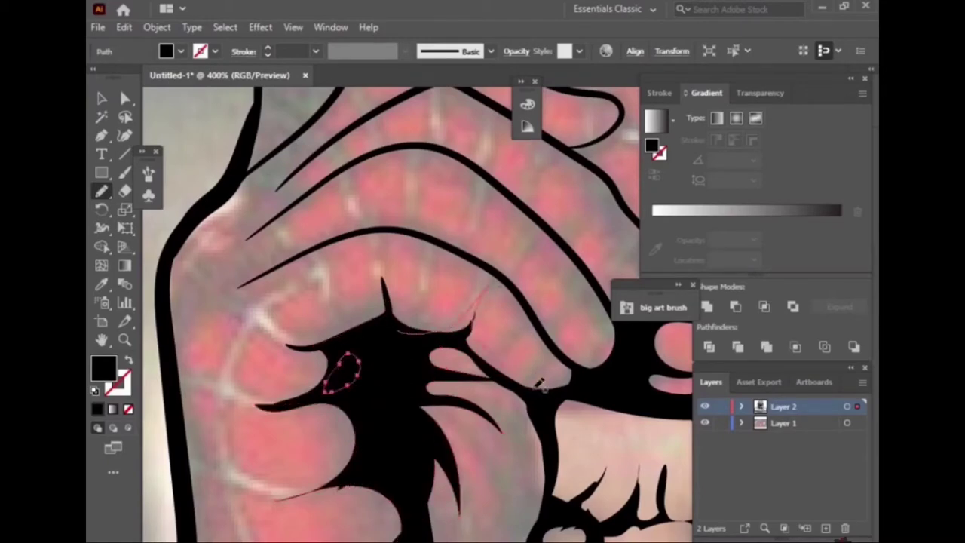
pyautogui.moveTo(540, 385)
pyautogui.mouseDown()
pyautogui.moveTo(478, 343)
pyautogui.moveTo(375, 333)
pyautogui.moveTo(366, 360)
pyautogui.moveTo(531, 381)
pyautogui.mouseUp()
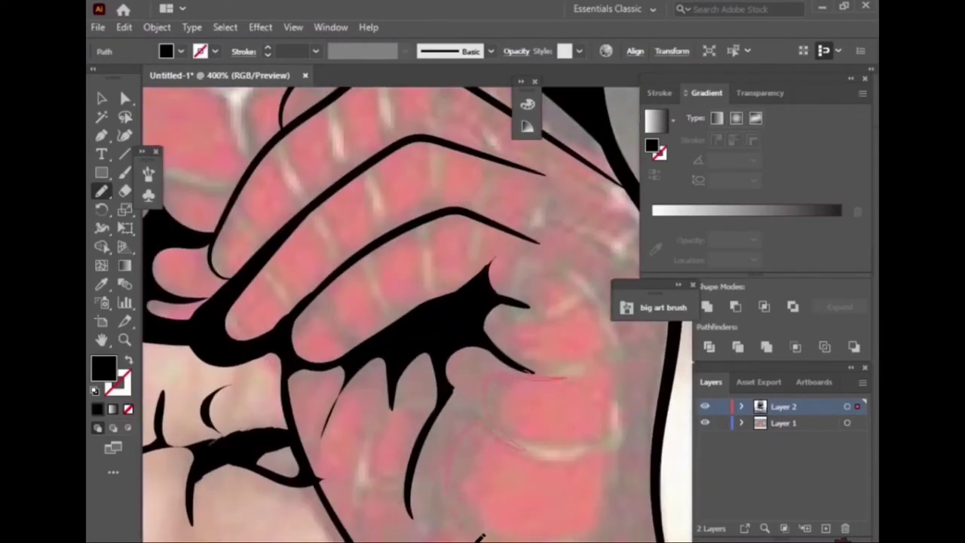
pyautogui.moveTo(427, 528)
pyautogui.mouseDown()
pyautogui.moveTo(420, 463)
pyautogui.moveTo(448, 345)
pyautogui.moveTo(500, 362)
pyautogui.mouseUp()
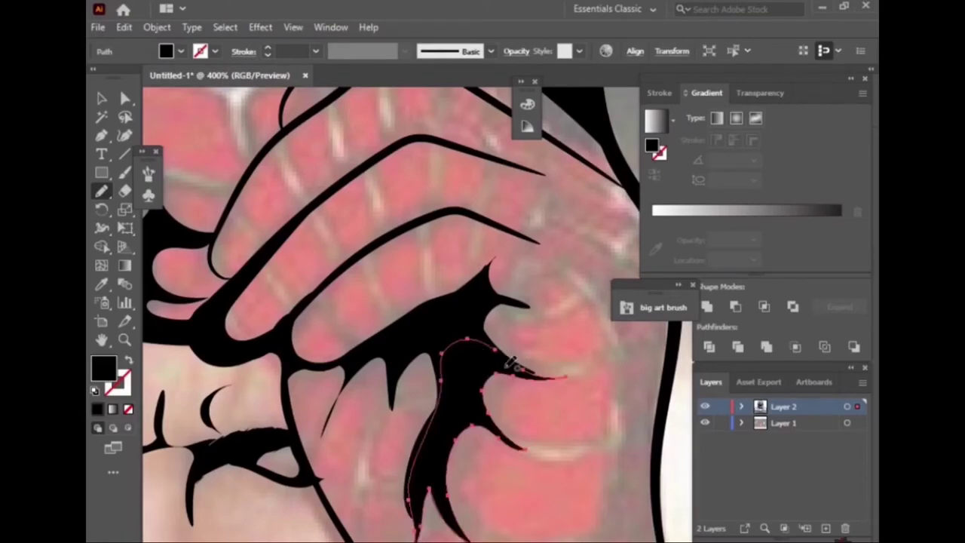
pyautogui.scroll(-3, 500, 361)
pyautogui.scroll(1, 242, 324)
pyautogui.scroll(2, 242, 324)
pyautogui.scroll(1, 242, 325)
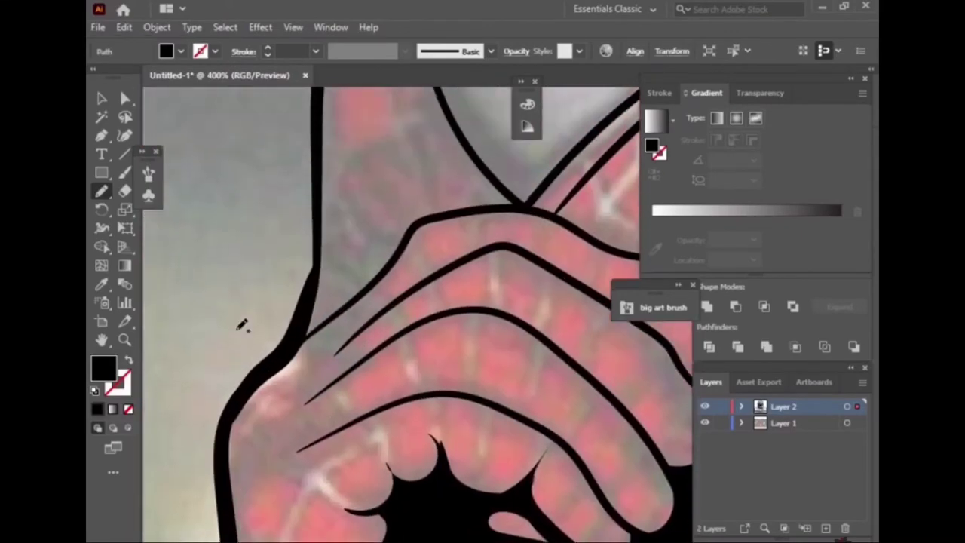
# Close a black fill along the hand's outer edge
pyautogui.moveTo(400, 294); pyautogui.dragTo(354, 379)
pyautogui.moveTo(470, 389); pyautogui.dragTo(393, 404)
pyautogui.moveTo(383, 499); pyautogui.dragTo(345, 511)
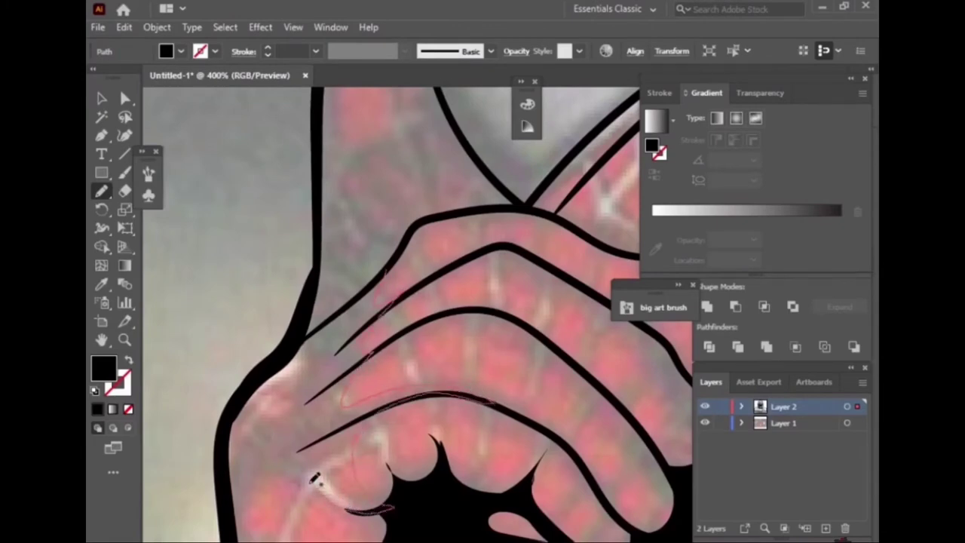
pyautogui.moveTo(236, 508)
pyautogui.mouseDown()
pyautogui.moveTo(257, 377)
pyautogui.moveTo(384, 270)
pyautogui.mouseUp()
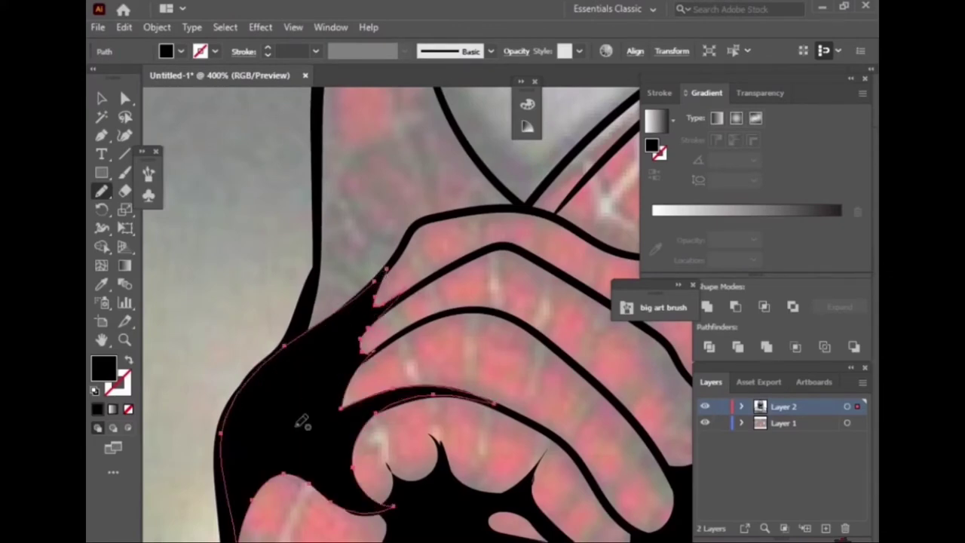
pyautogui.scroll(5, 392, 404)
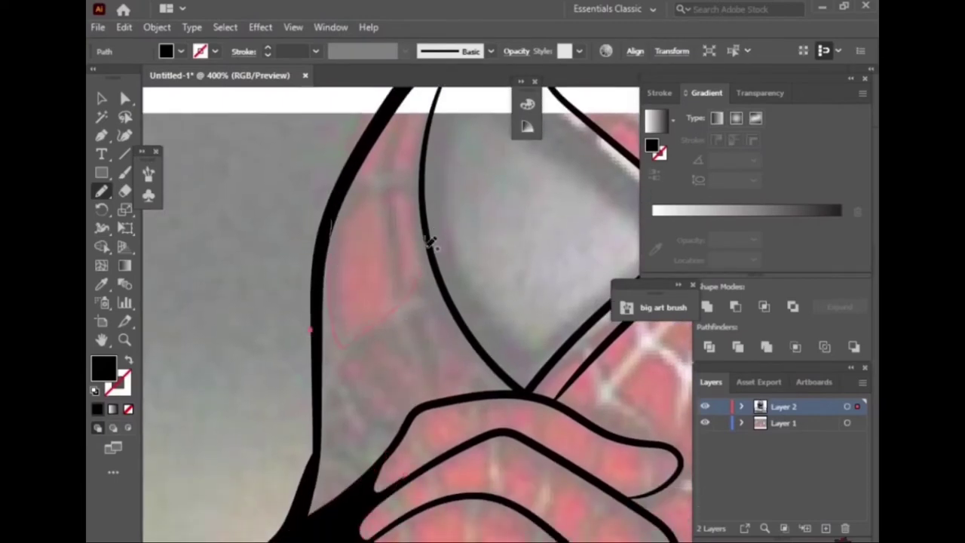
# Add small black shadow shapes along the mask's inner curve above the hand
pyautogui.moveTo(428, 241)
pyautogui.mouseDown()
pyautogui.moveTo(502, 367)
pyautogui.moveTo(344, 493)
pyautogui.moveTo(326, 396)
pyautogui.mouseUp()
pyautogui.moveTo(330, 222); pyautogui.dragTo(337, 202)
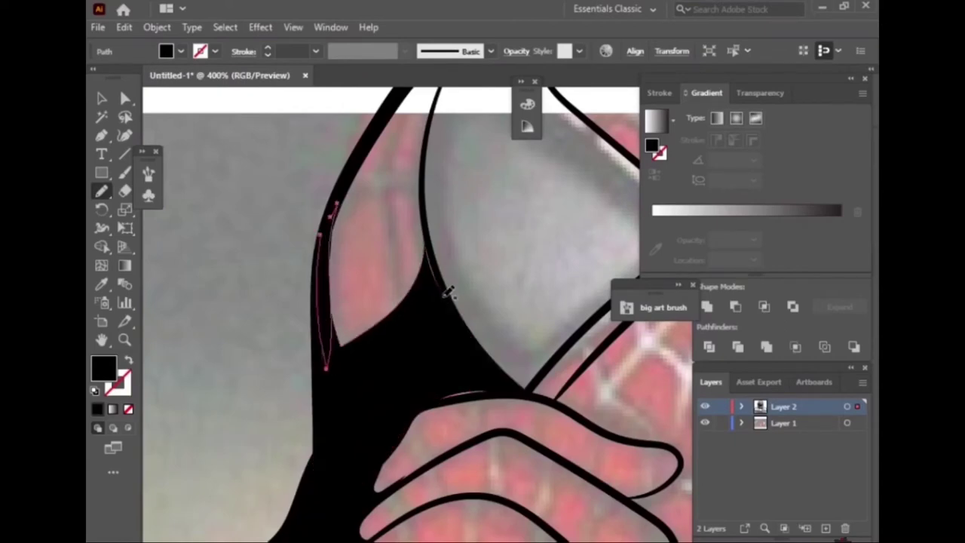
pyautogui.moveTo(430, 254)
pyautogui.mouseDown()
pyautogui.moveTo(500, 387)
pyautogui.moveTo(431, 385)
pyautogui.moveTo(336, 343)
pyautogui.mouseUp()
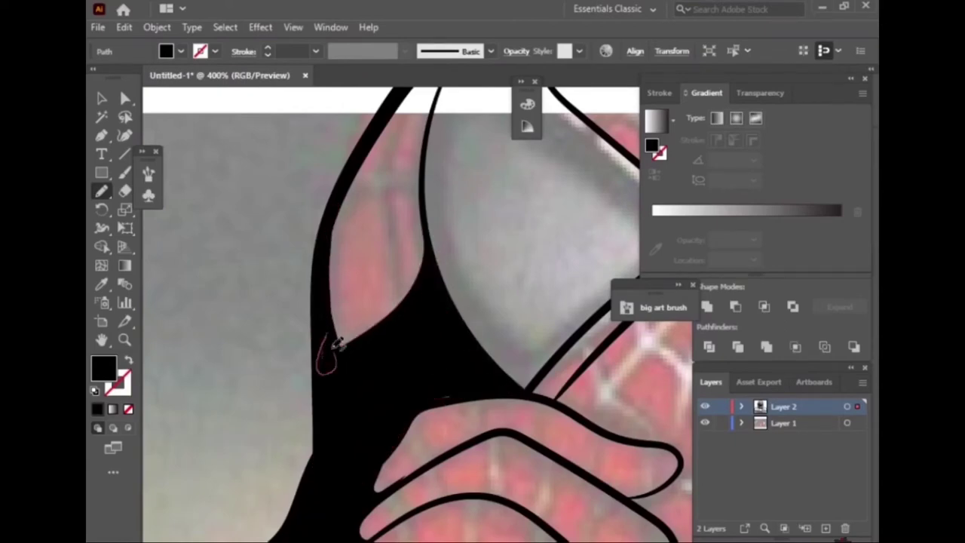
pyautogui.moveTo(467, 389); pyautogui.dragTo(433, 386)
pyautogui.moveTo(403, 430); pyautogui.dragTo(384, 474)
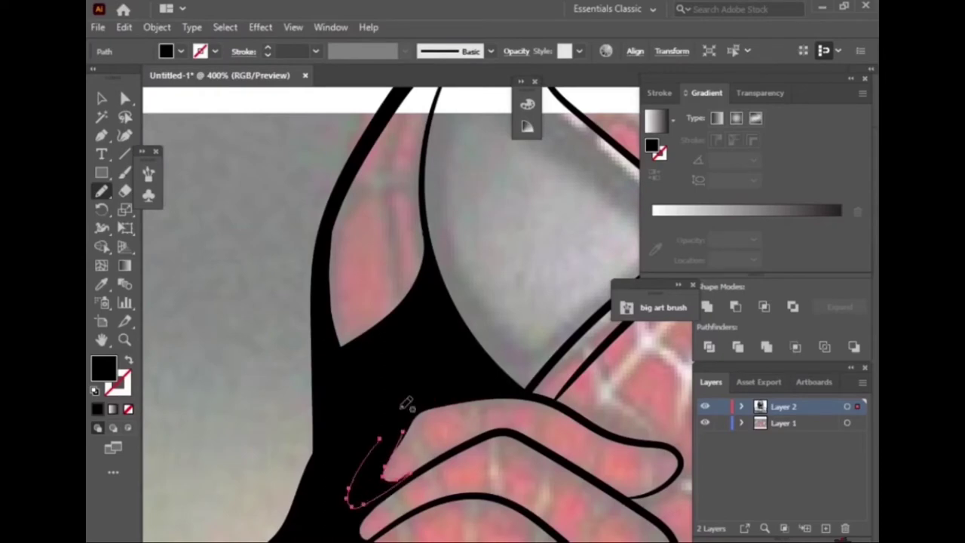
pyautogui.hotkey('ctrl', '-')
pyautogui.hotkey('ctrl', '-')
pyautogui.hotkey('ctrl', '-')
pyautogui.hotkey('ctrl', '-')
pyautogui.hotkey('ctrl', '-')
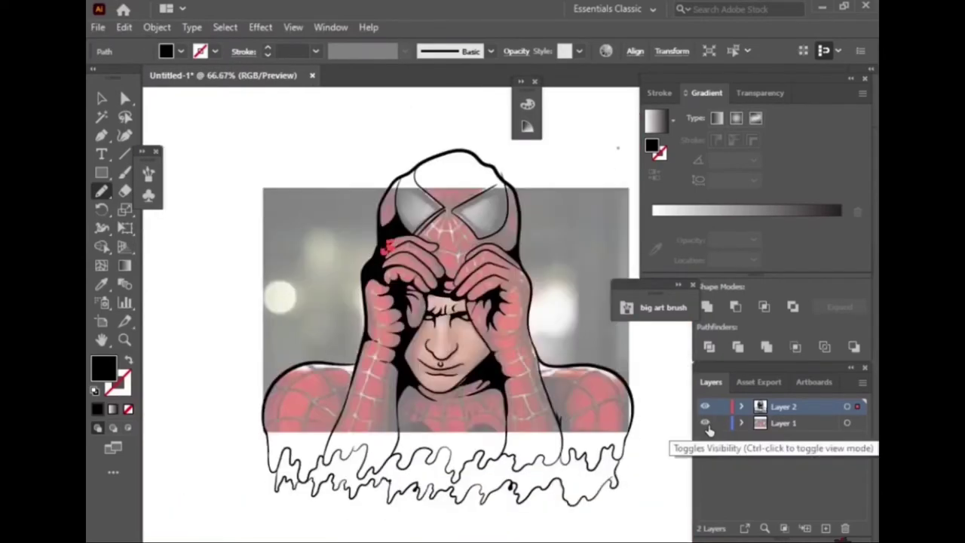
# Ink a spiky black shadow along the arm into the shoulder-neck corner
pyautogui.scroll(2, 361, 392)
pyautogui.scroll(1, 375, 384)
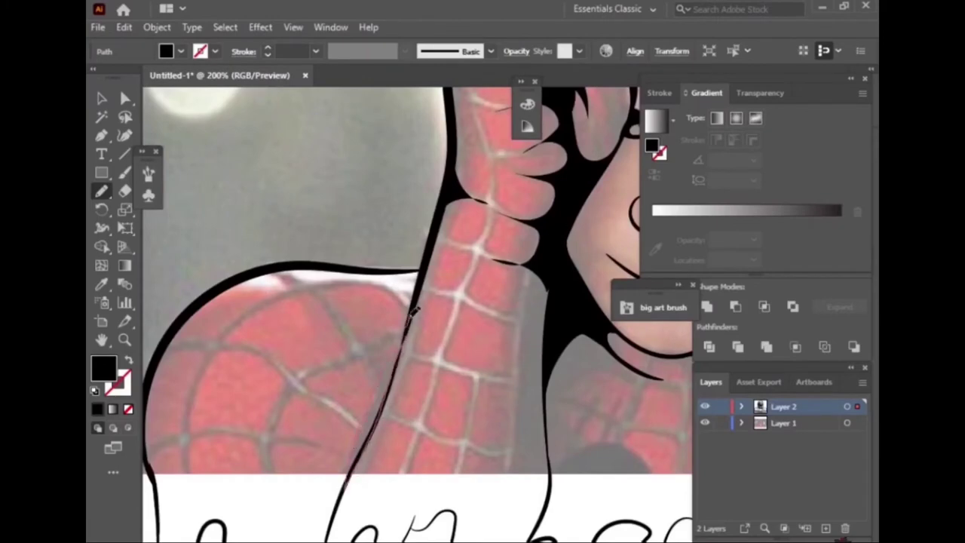
pyautogui.moveTo(413, 309); pyautogui.dragTo(414, 310)
pyautogui.hotkey('ctrl', '-')
pyautogui.hotkey('ctrl', '-')
pyautogui.hotkey('ctrl', '-')
pyautogui.hotkey('ctrl', '+')
pyautogui.hotkey('ctrl', '+')
pyautogui.hotkey('ctrl', '+')
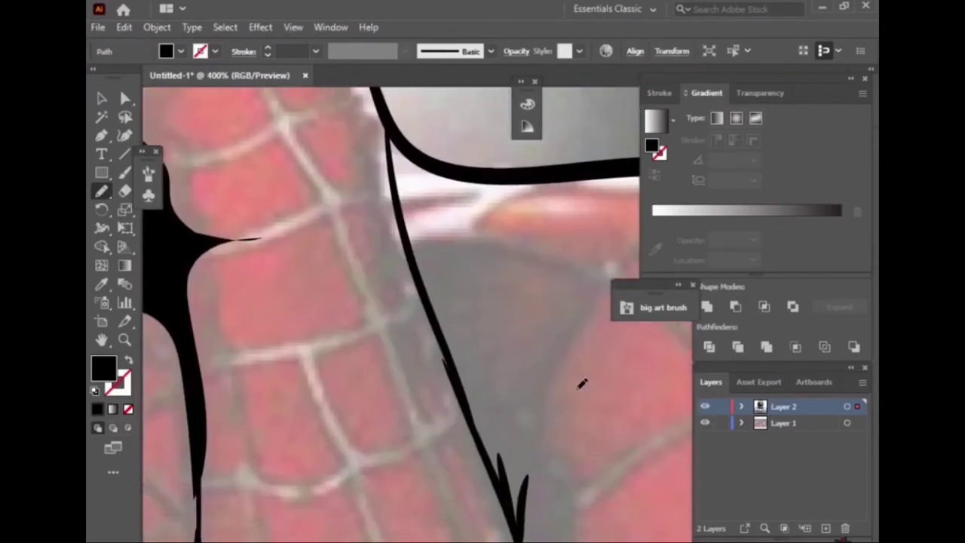
pyautogui.hotkey('ctrl', '-')
pyautogui.hotkey('ctrl', '-')
pyautogui.scroll(3, 581, 532)
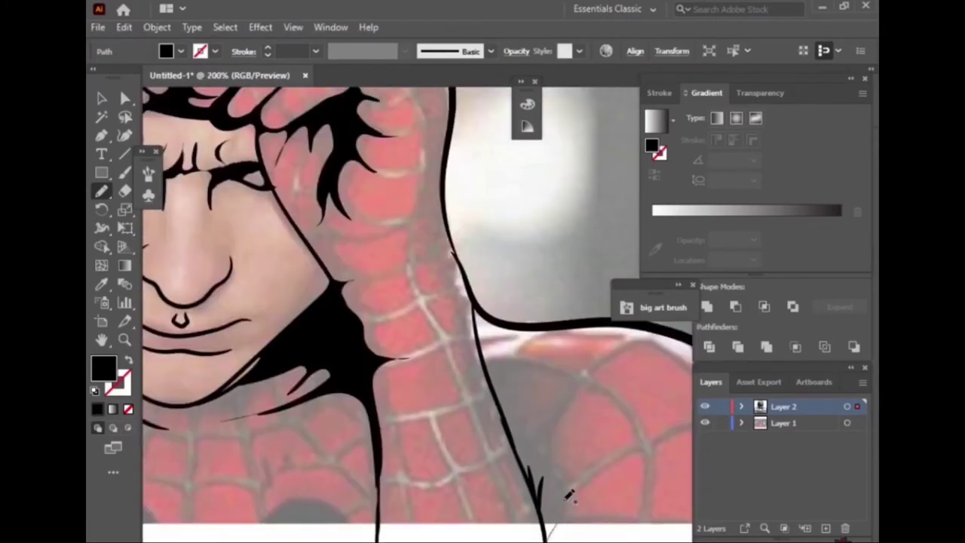
pyautogui.moveTo(484, 339); pyautogui.dragTo(533, 467)
pyautogui.moveTo(505, 411); pyautogui.dragTo(479, 345)
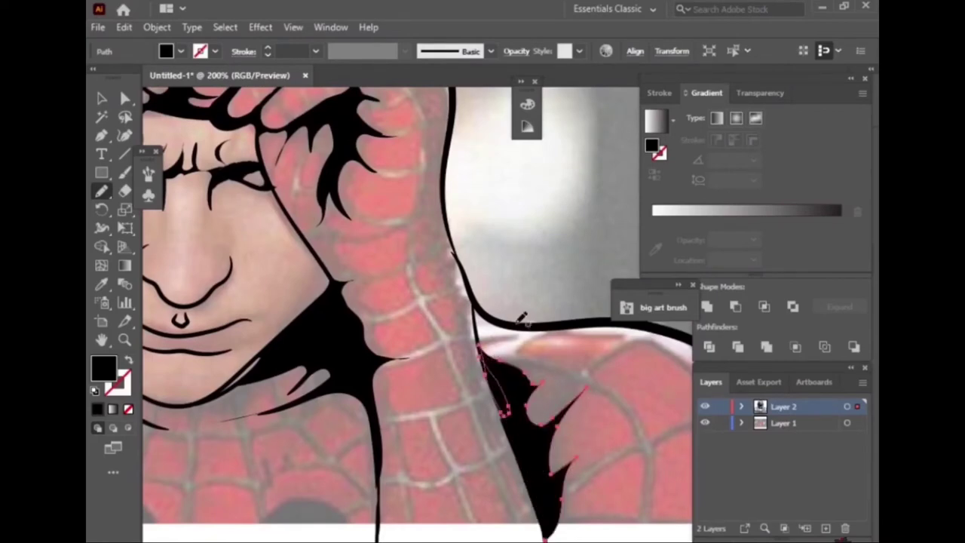
pyautogui.moveTo(567, 370); pyautogui.dragTo(516, 414)
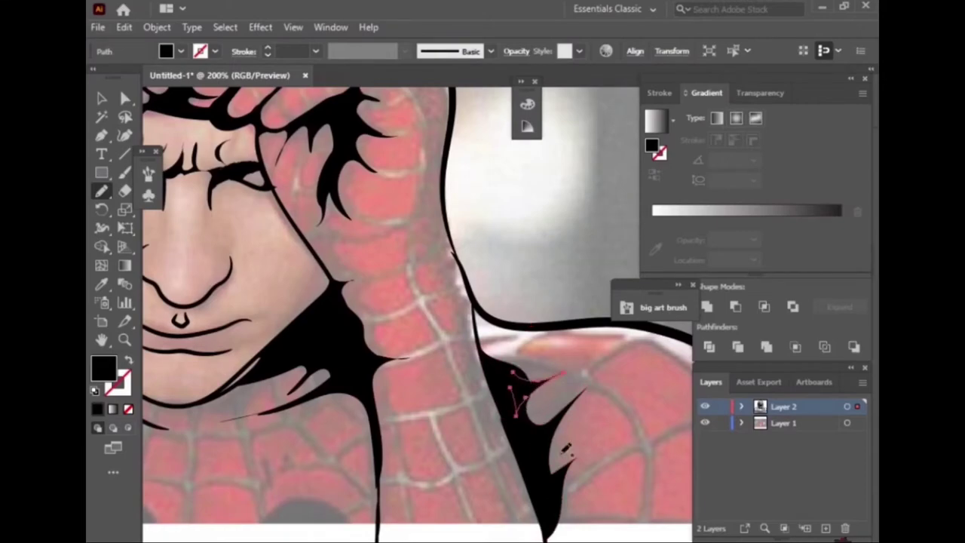
pyautogui.hotkey('ctrl', '-')
pyautogui.hotkey('ctrl', '-')
pyautogui.hotkey('ctrl', '-')
# Hide the reference photo and paint two tapered black fold strokes across the mask top
pyautogui.click(705, 423)
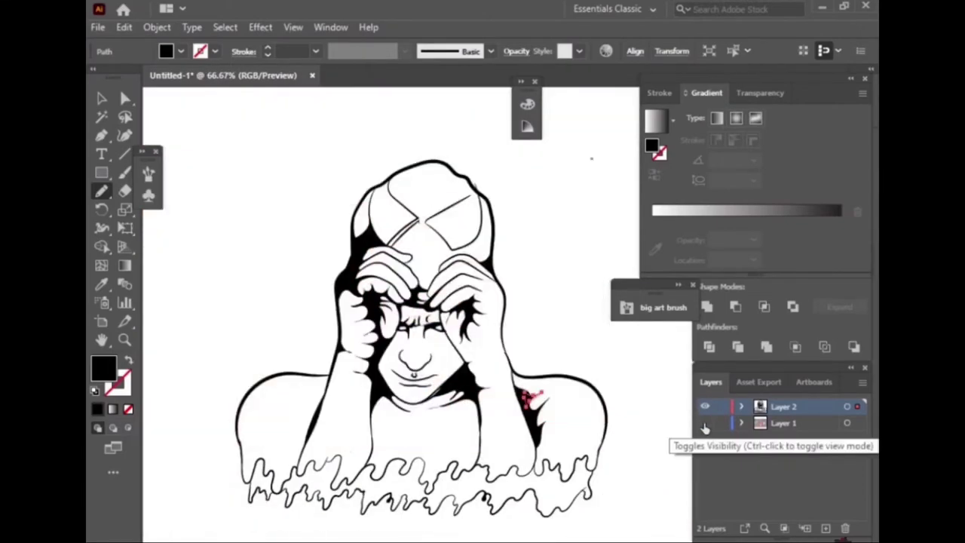
pyautogui.scroll(3, 456, 313)
pyautogui.scroll(3, 456, 313)
pyautogui.scroll(-1, 452, 199)
pyautogui.scroll(1, 355, 296)
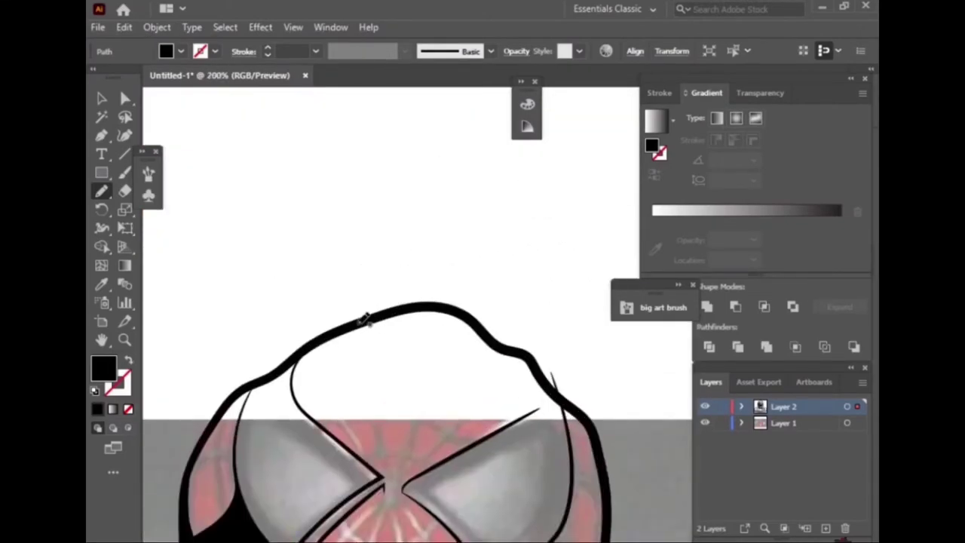
pyautogui.moveTo(312, 355); pyautogui.dragTo(295, 392)
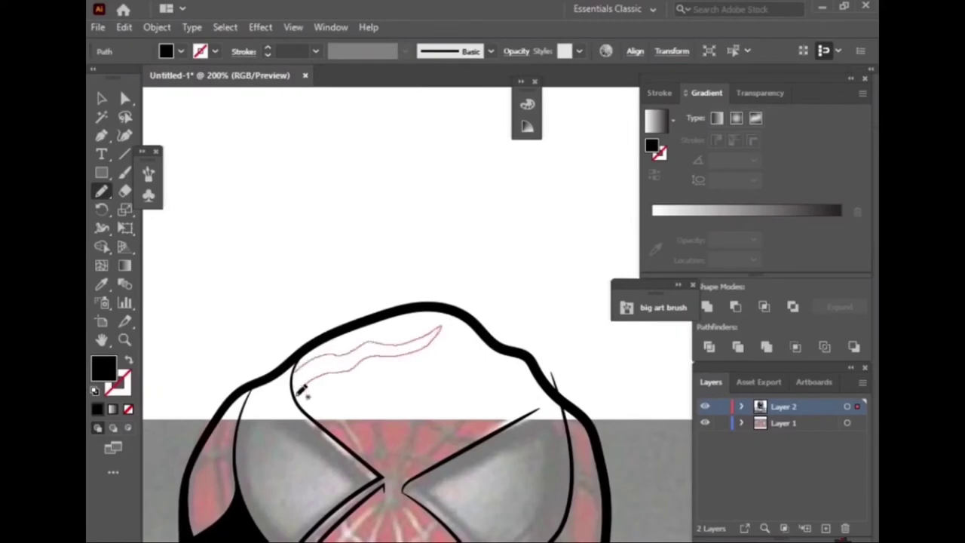
pyautogui.moveTo(527, 351); pyautogui.dragTo(348, 393)
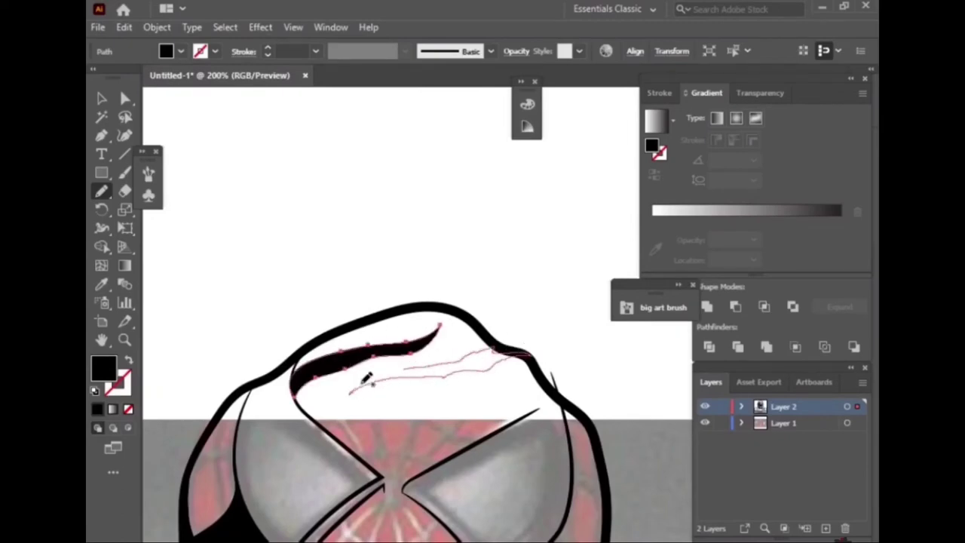
# Add thinner fold strokes and a small black oval at the head top, then swap fill and stroke
pyautogui.moveTo(430, 395); pyautogui.dragTo(520, 390)
pyautogui.moveTo(399, 390); pyautogui.dragTo(358, 412)
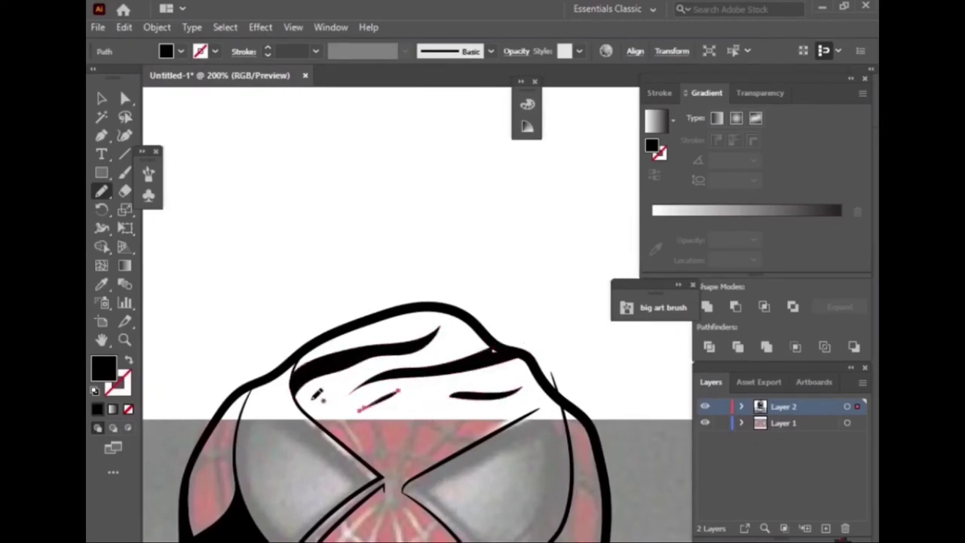
pyautogui.moveTo(365, 369); pyautogui.dragTo(310, 405)
pyautogui.moveTo(380, 328); pyautogui.dragTo(419, 322)
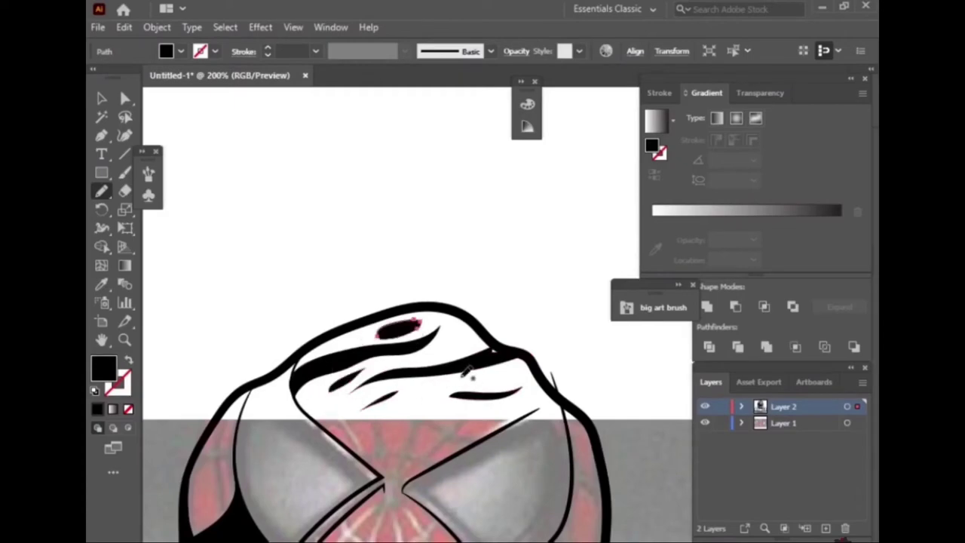
pyautogui.click(124, 190)
pyautogui.moveTo(554, 373); pyautogui.dragTo(578, 453)
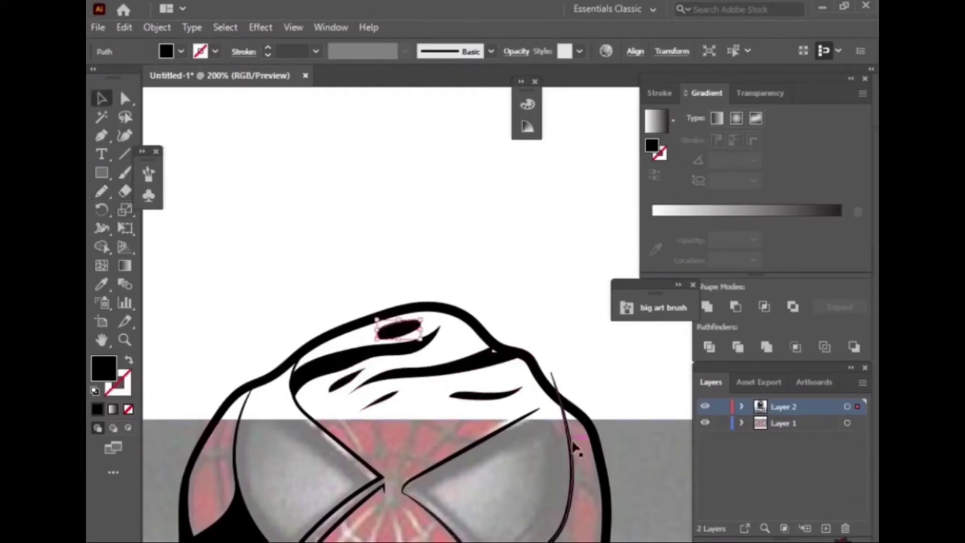
pyautogui.hotkey('shift', 'x')
# Outline the right eye's inner edges with a thick brush stroke joined to the head outline
pyautogui.keyDown('ctrl'); pyautogui.click(351, 187); pyautogui.keyUp('ctrl')
pyautogui.scroll(-3, 351, 226)
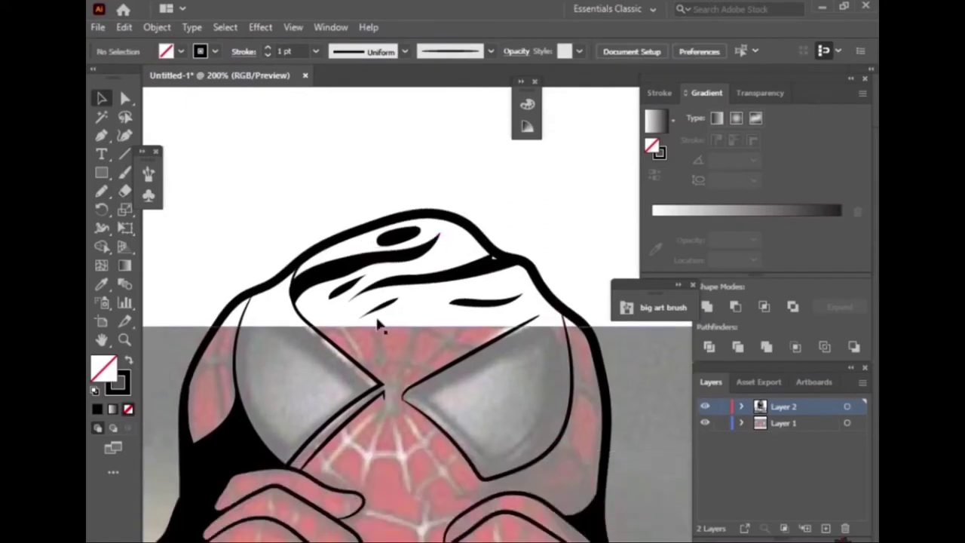
pyautogui.press('b')
pyautogui.moveTo(427, 396); pyautogui.dragTo(483, 430)
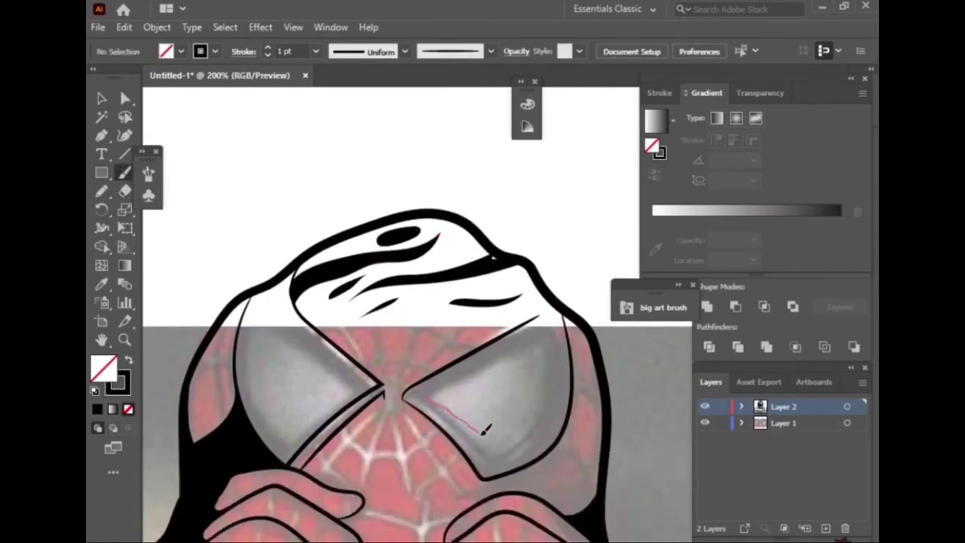
pyautogui.moveTo(545, 340); pyautogui.dragTo(548, 328)
pyautogui.moveTo(546, 388); pyautogui.dragTo(548, 393)
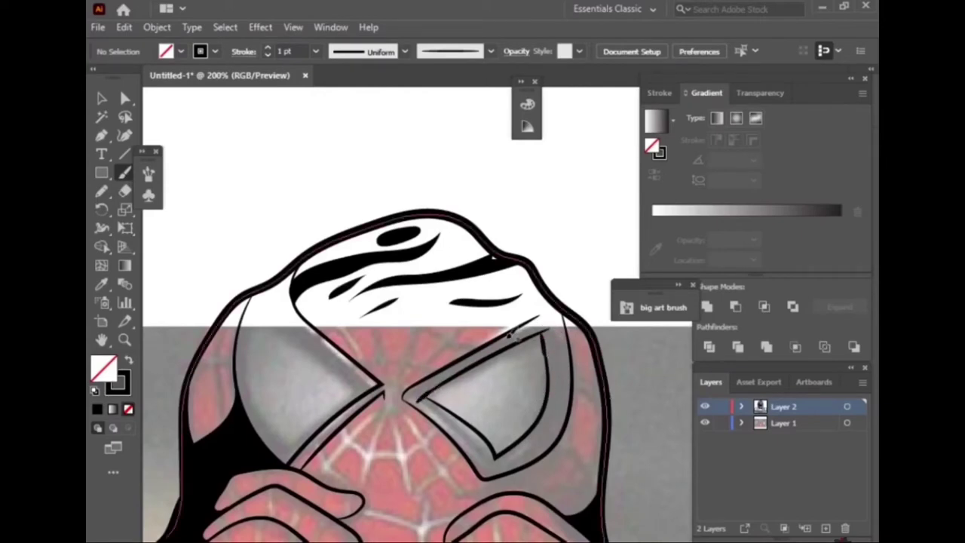
pyautogui.moveTo(507, 336); pyautogui.dragTo(563, 309)
# Slightly resize the lower-left eye stroke
pyautogui.press('v')
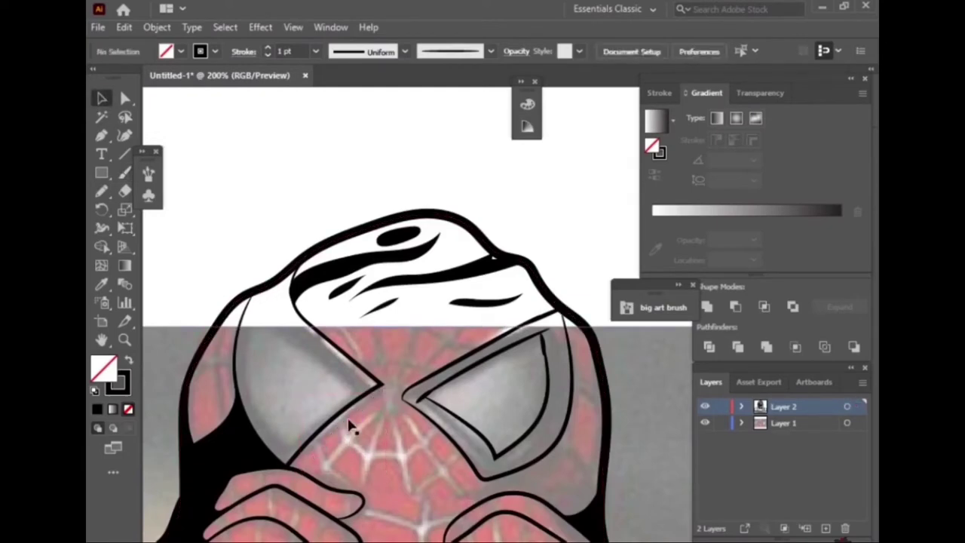
pyautogui.click(350, 426)
pyautogui.moveTo(383, 462); pyautogui.dragTo(388, 474)
pyautogui.click(289, 218)
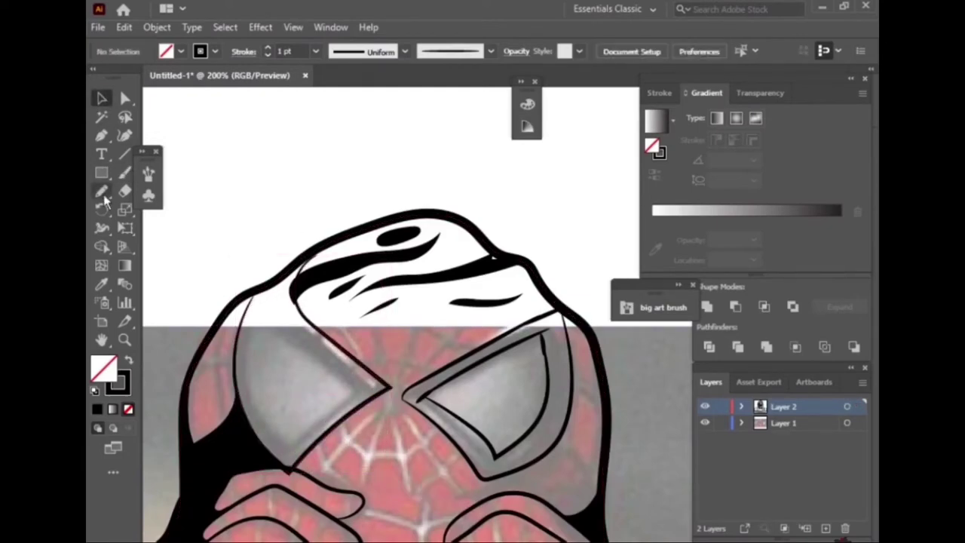
pyautogui.press('b')
# Line the mask's left edge with parallel strokes and paint two wavy fold lines across the forehead
pyautogui.scroll(2, 356, 315)
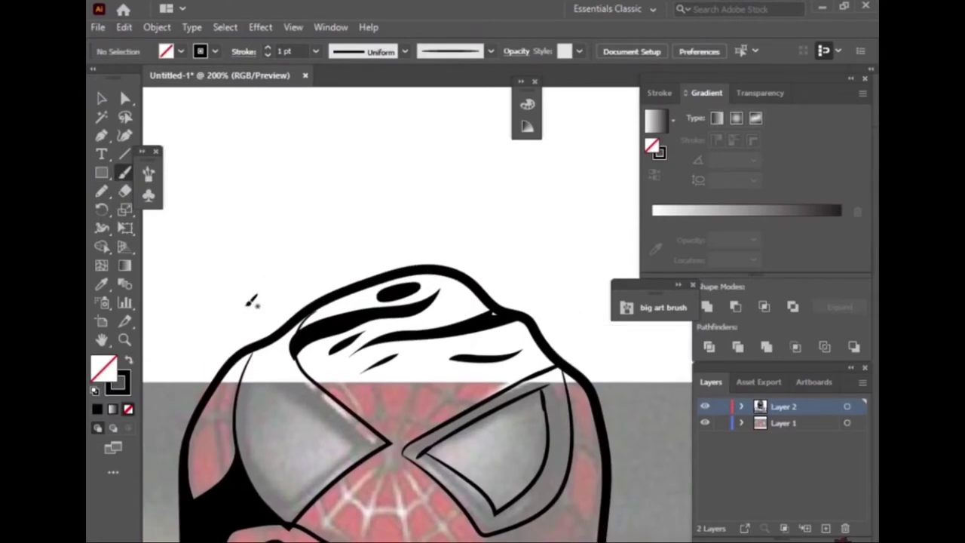
pyautogui.moveTo(289, 332)
pyautogui.mouseDown()
pyautogui.moveTo(304, 482)
pyautogui.moveTo(287, 503)
pyautogui.mouseUp()
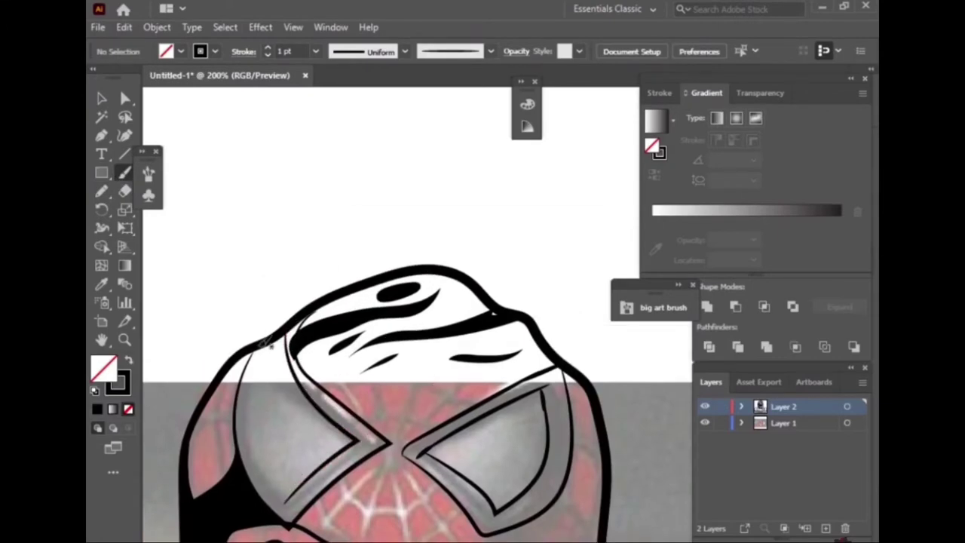
pyautogui.moveTo(260, 341); pyautogui.dragTo(289, 501)
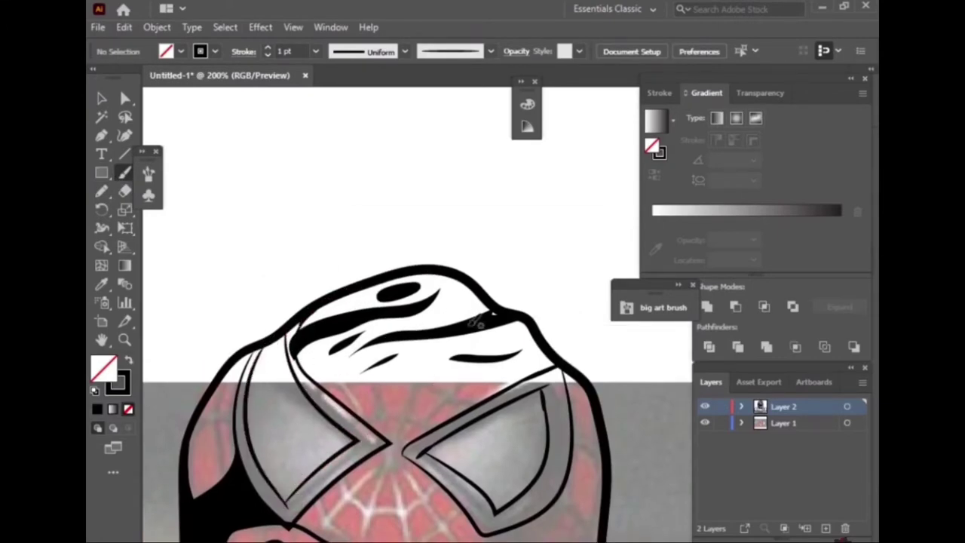
pyautogui.moveTo(380, 376); pyautogui.dragTo(467, 344)
pyautogui.moveTo(445, 377); pyautogui.dragTo(507, 372)
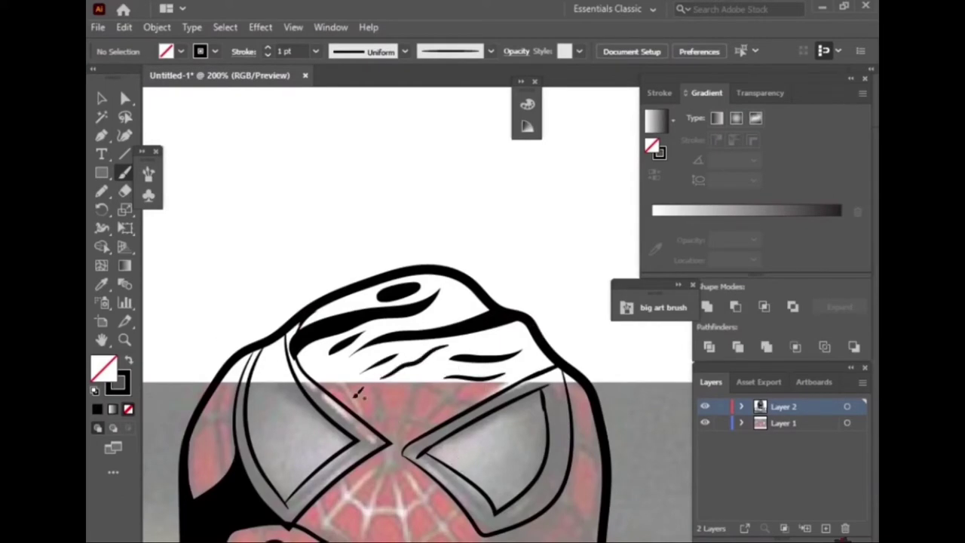
pyautogui.scroll(-1, 254, 365)
# Paint black web strands down the forehead and between the eyes with the art brush
pyautogui.scroll(-1, 254, 365)
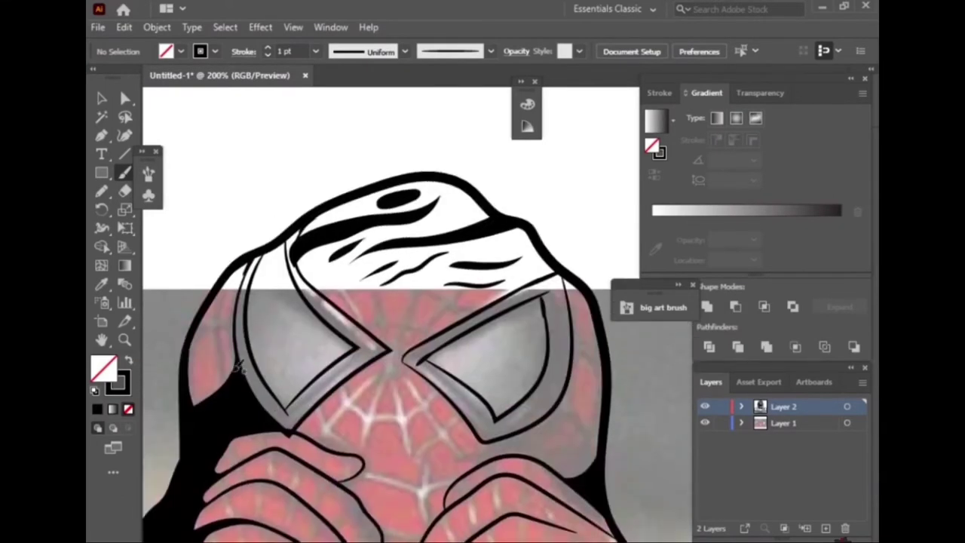
pyautogui.scroll(2, 162, 377)
pyautogui.moveTo(240, 359)
pyautogui.mouseDown()
pyautogui.moveTo(226, 475)
pyautogui.moveTo(230, 407)
pyautogui.mouseUp()
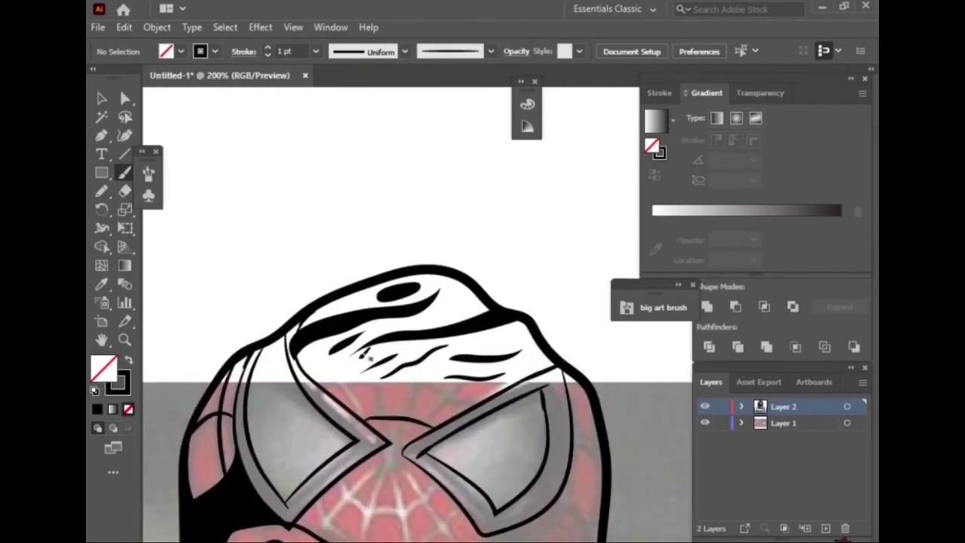
pyautogui.moveTo(360, 350); pyautogui.dragTo(372, 370)
pyautogui.moveTo(395, 437); pyautogui.dragTo(393, 440)
pyautogui.moveTo(413, 341); pyautogui.dragTo(432, 362)
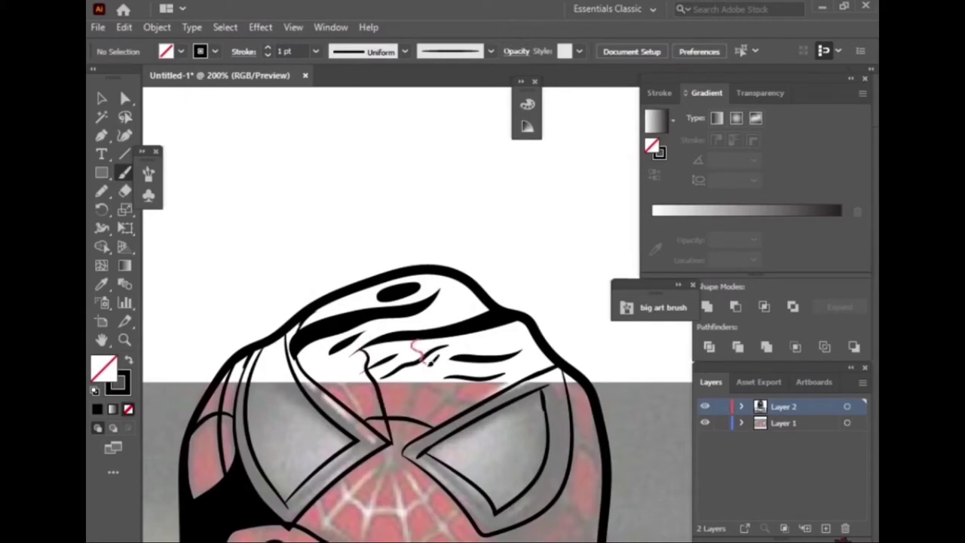
pyautogui.moveTo(397, 442); pyautogui.dragTo(394, 465)
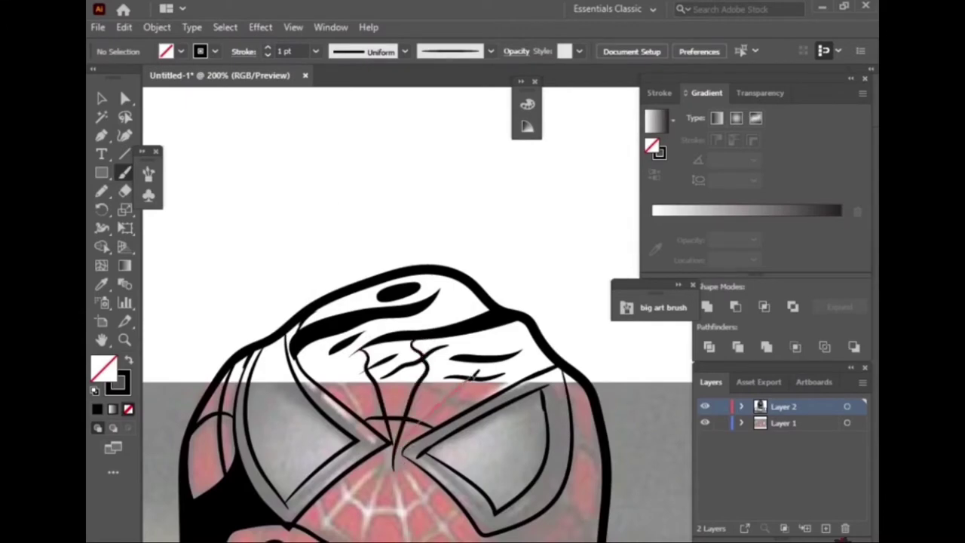
pyautogui.moveTo(351, 375); pyautogui.dragTo(414, 362)
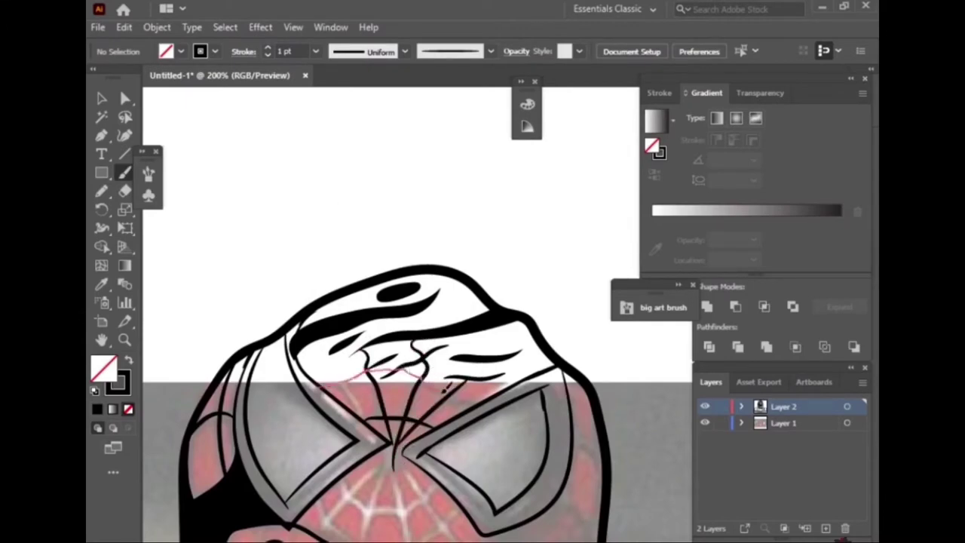
# Add more branching web strands across the upper and right forehead
pyautogui.moveTo(297, 360)
pyautogui.mouseDown()
pyautogui.moveTo(506, 373)
pyautogui.moveTo(467, 348)
pyautogui.moveTo(512, 312)
pyautogui.mouseUp()
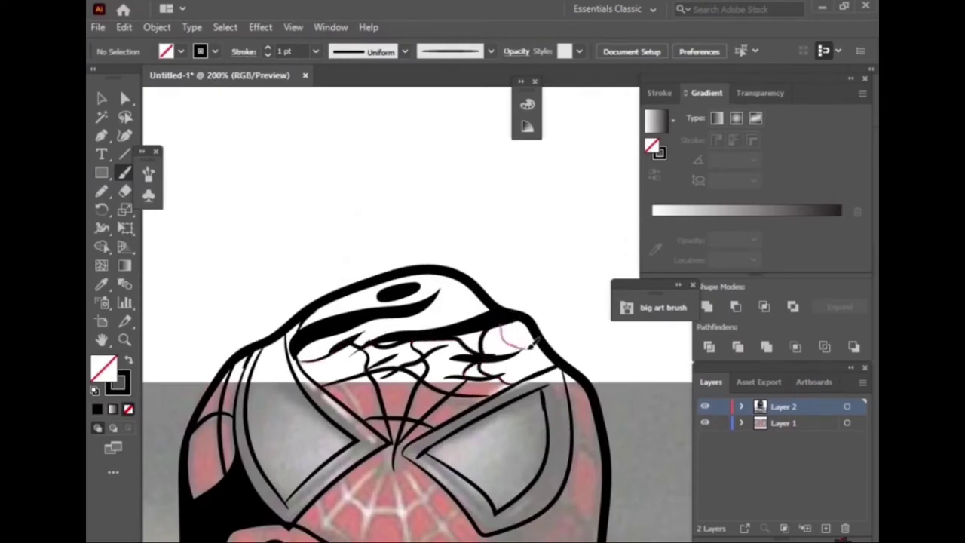
pyautogui.moveTo(558, 341)
pyautogui.mouseDown()
pyautogui.moveTo(500, 373)
pyautogui.moveTo(551, 337)
pyautogui.moveTo(512, 318)
pyautogui.mouseUp()
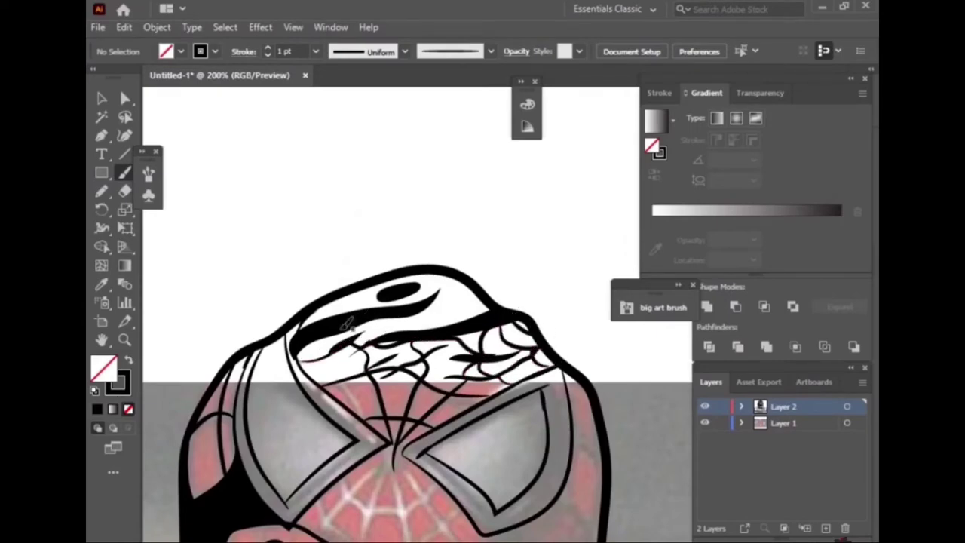
pyautogui.moveTo(336, 311)
pyautogui.mouseDown()
pyautogui.moveTo(346, 289)
pyautogui.moveTo(371, 285)
pyautogui.mouseUp()
pyautogui.moveTo(399, 315); pyautogui.dragTo(410, 271)
pyautogui.moveTo(426, 304)
pyautogui.mouseDown()
pyautogui.moveTo(441, 283)
pyautogui.moveTo(453, 332)
pyautogui.moveTo(411, 308)
pyautogui.moveTo(378, 383)
pyautogui.mouseUp()
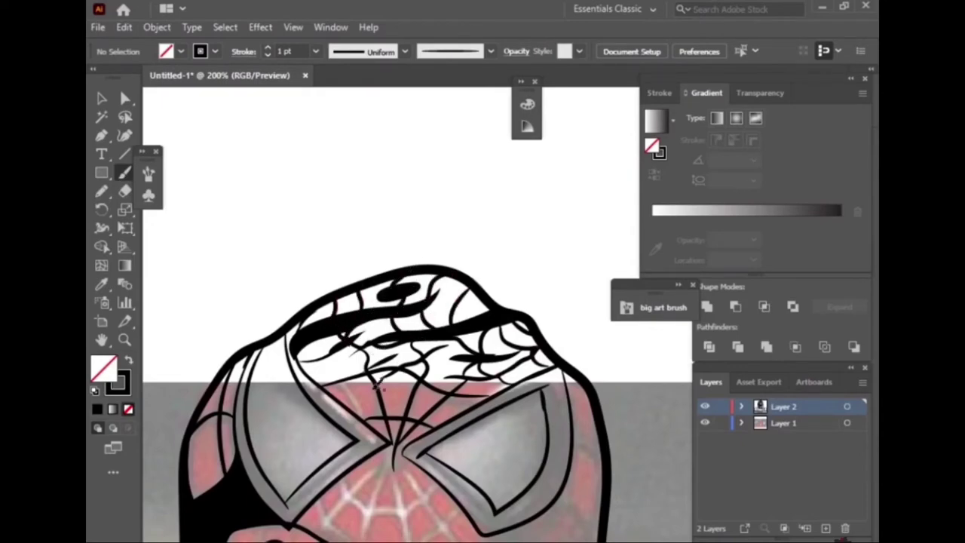
pyautogui.moveTo(336, 360)
pyautogui.mouseDown()
pyautogui.moveTo(318, 343)
pyautogui.moveTo(367, 416)
pyautogui.mouseUp()
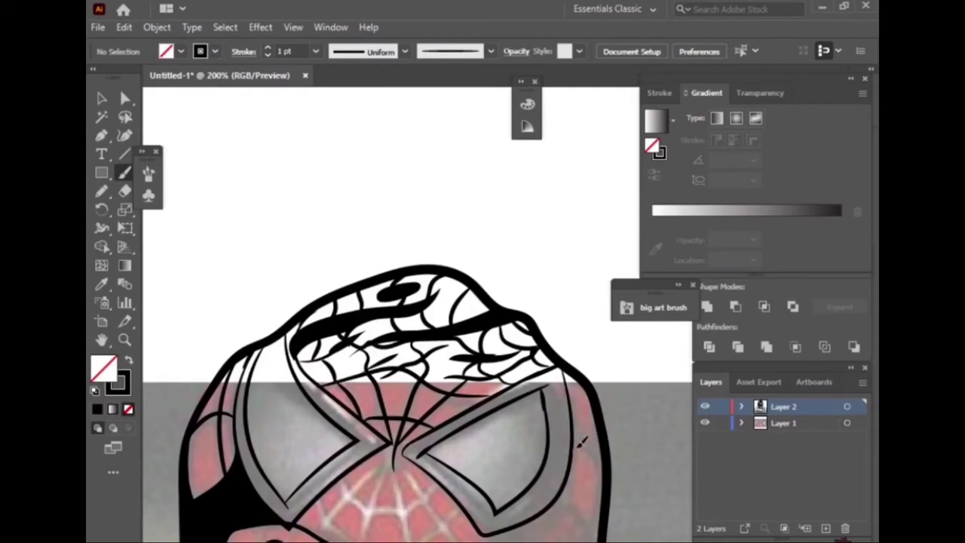
# Continue the black web strands down the mask's right cheek
pyautogui.moveTo(581, 441)
pyautogui.mouseDown()
pyautogui.moveTo(600, 483)
pyautogui.moveTo(585, 534)
pyautogui.mouseUp()
pyautogui.moveTo(562, 495); pyautogui.dragTo(595, 531)
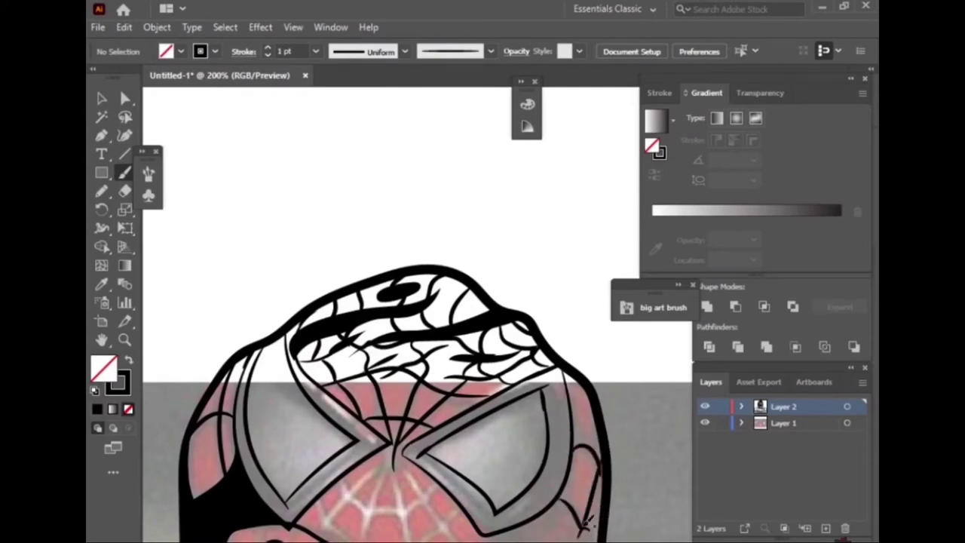
pyautogui.scroll(-3, 607, 503)
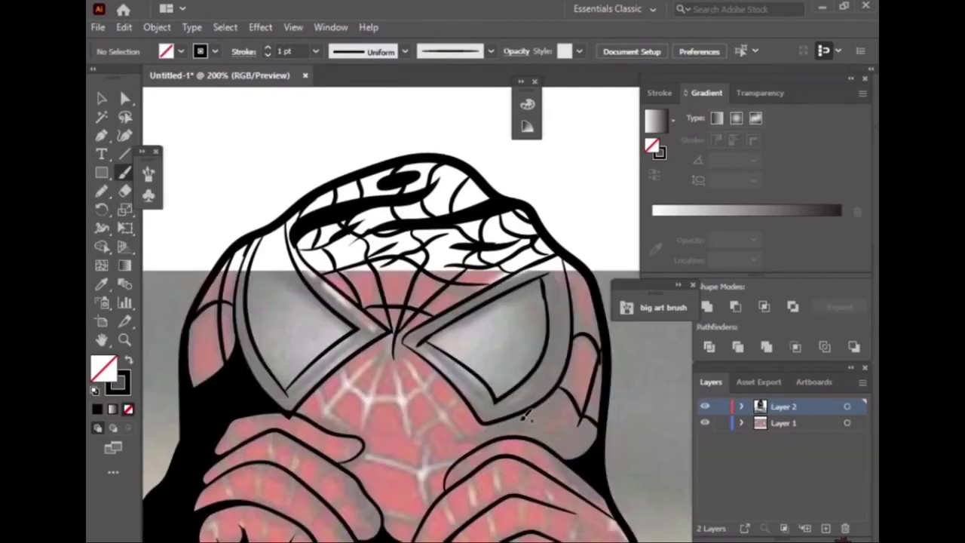
# Brush black web lines from between the eyes down the nose, across both cheeks and over the hands
pyautogui.moveTo(400, 361); pyautogui.dragTo(432, 510)
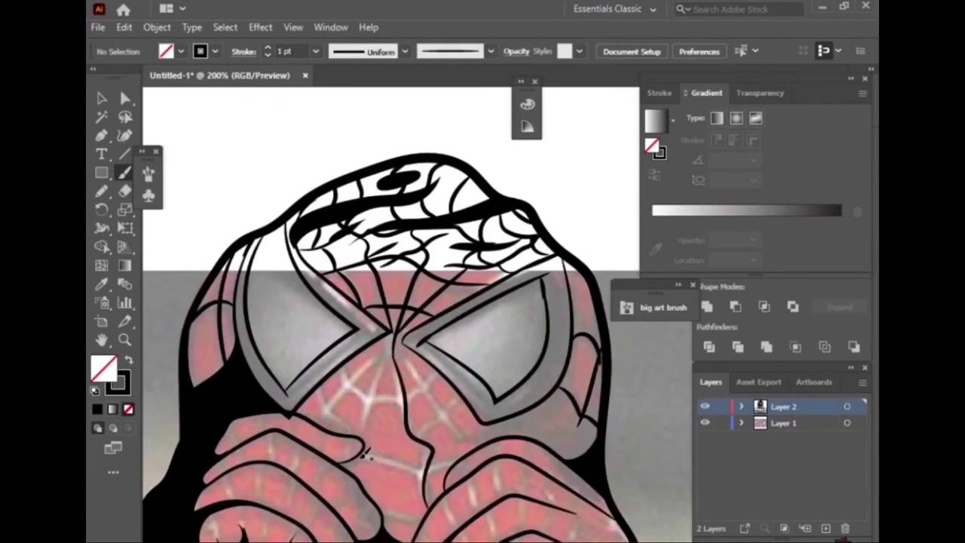
pyautogui.moveTo(360, 454); pyautogui.dragTo(471, 439)
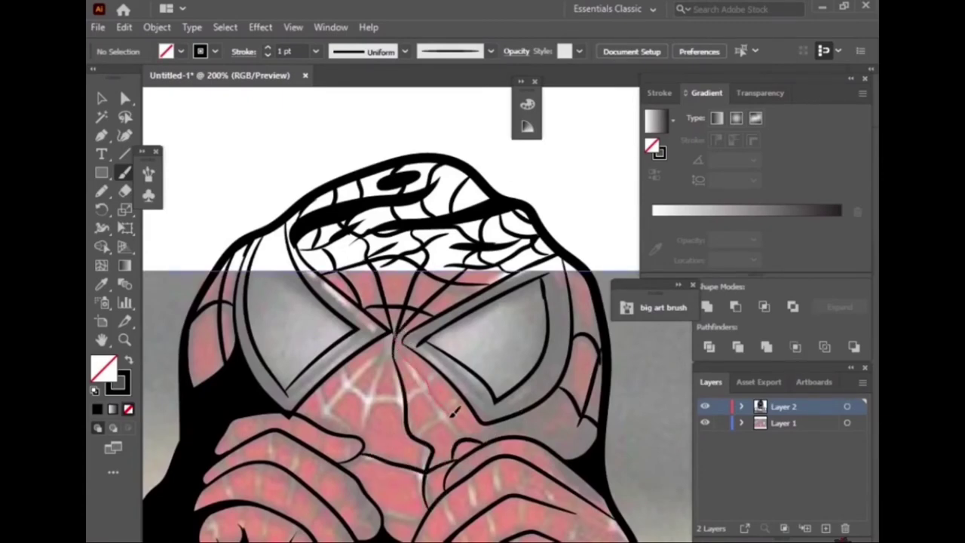
pyautogui.moveTo(401, 332); pyautogui.dragTo(423, 432)
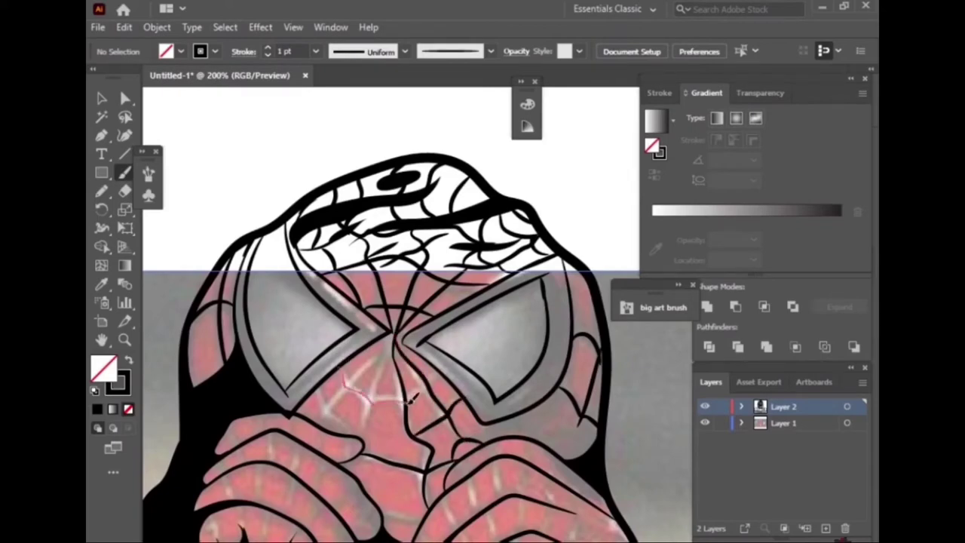
pyautogui.moveTo(341, 371); pyautogui.dragTo(383, 397)
pyautogui.moveTo(331, 413); pyautogui.dragTo(365, 439)
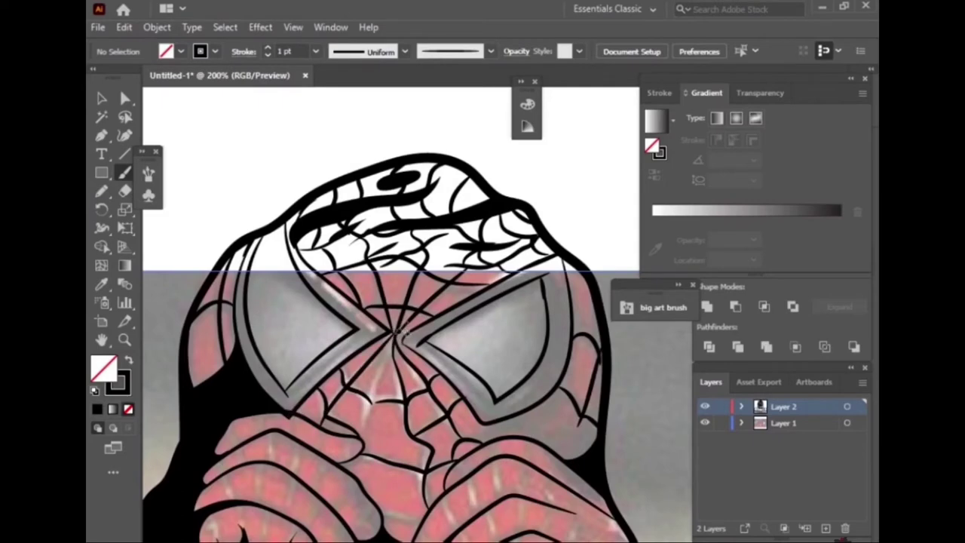
pyautogui.moveTo(392, 334); pyautogui.dragTo(358, 479)
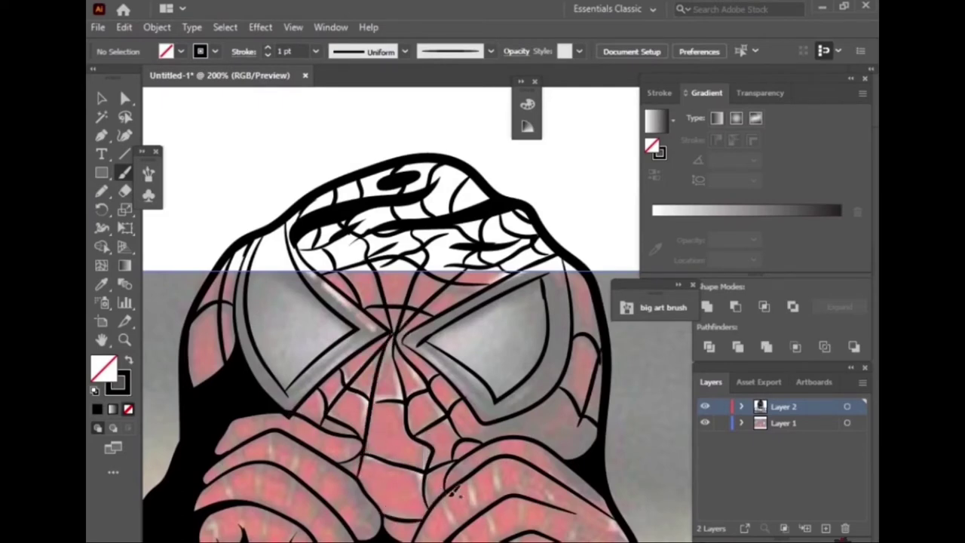
pyautogui.moveTo(446, 518)
pyautogui.mouseDown()
pyautogui.moveTo(499, 456)
pyautogui.moveTo(531, 452)
pyautogui.mouseUp()
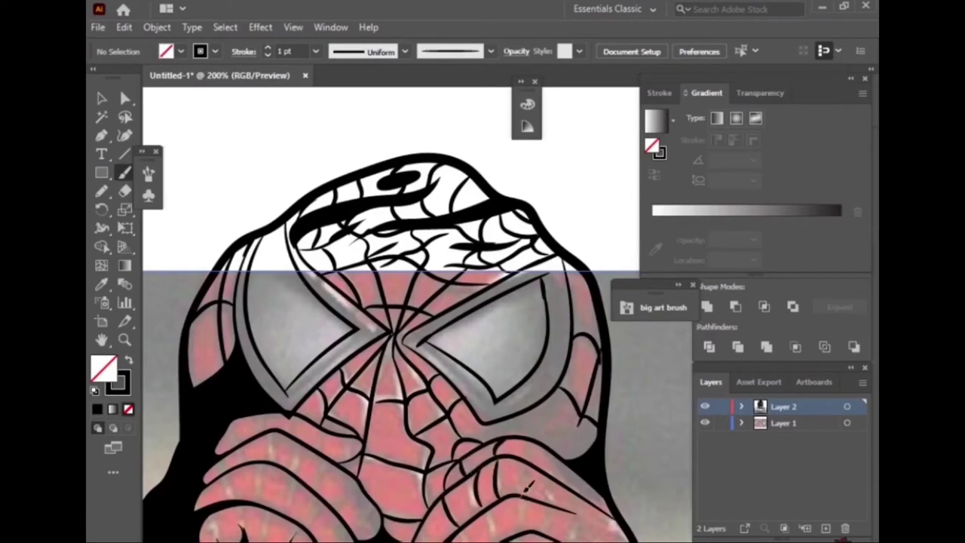
pyautogui.rightClick(525, 467)
pyautogui.press('Escape')
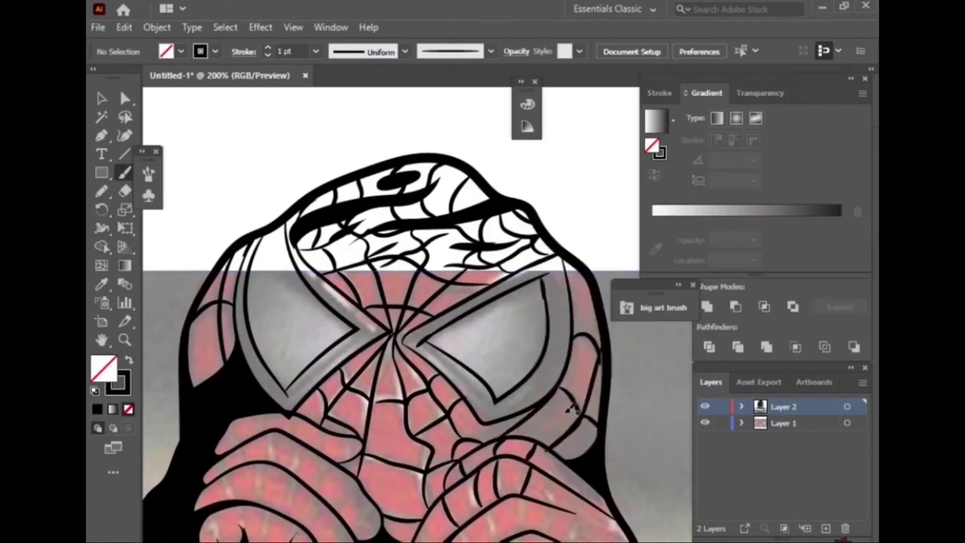
pyautogui.scroll(1, 592, 397)
pyautogui.scroll(2, 592, 397)
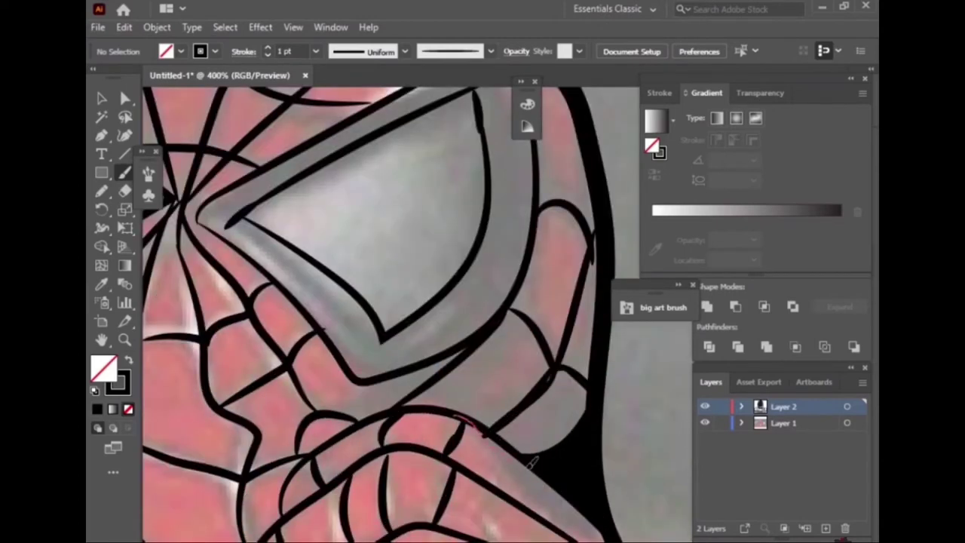
# Trace black contour lines along the cheek's outer edge
pyautogui.moveTo(467, 413); pyautogui.dragTo(533, 461)
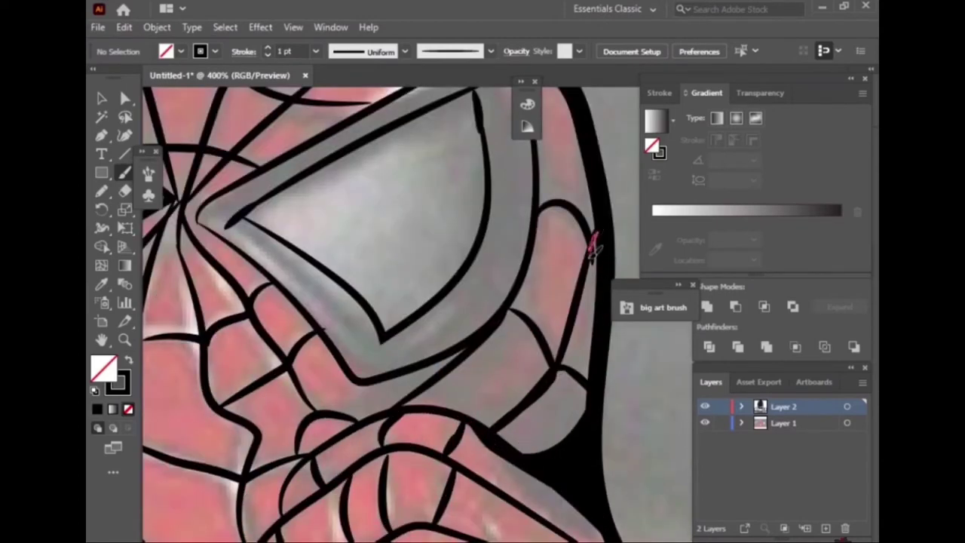
pyautogui.moveTo(592, 230); pyautogui.dragTo(549, 384)
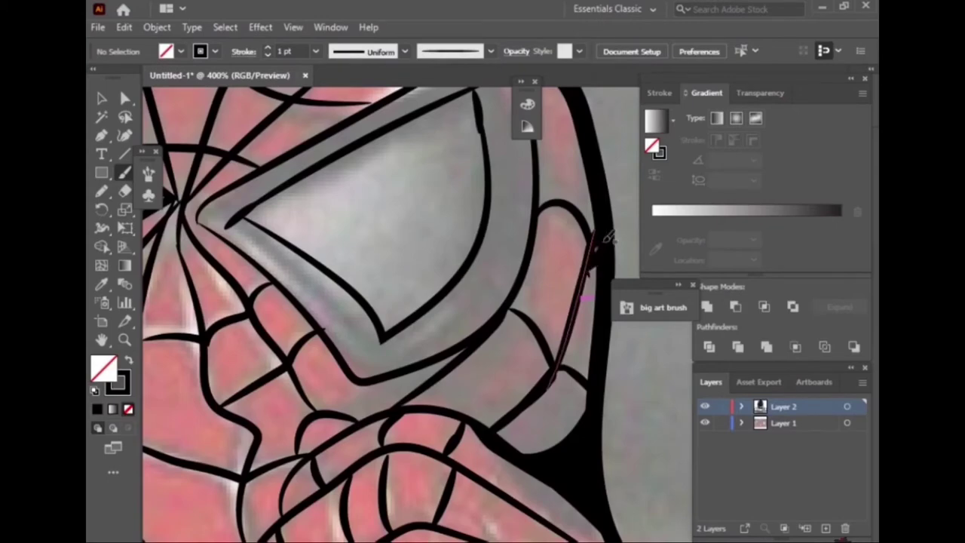
pyautogui.scroll(-5, 595, 268)
pyautogui.scroll(-2, 219, 313)
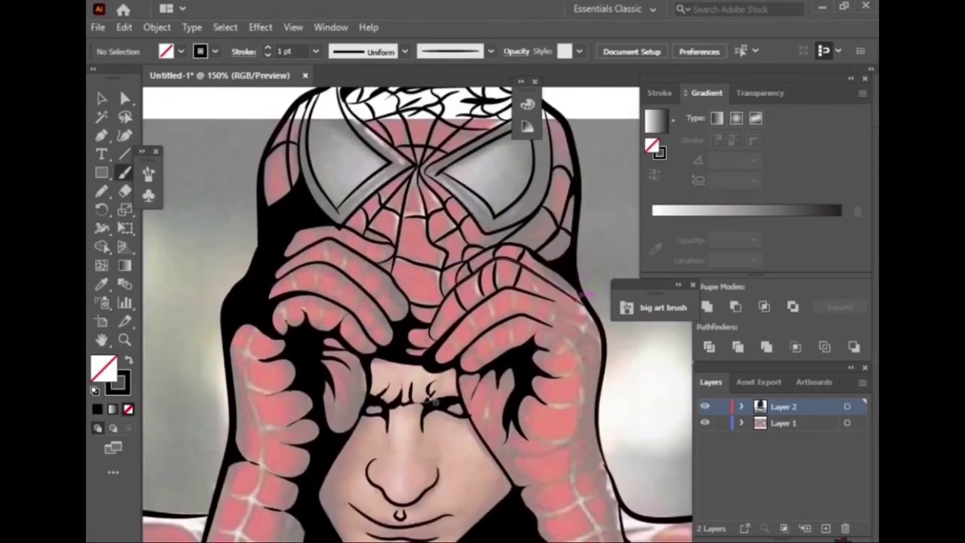
pyautogui.scroll(5, 219, 312)
# Draw creases and web lines down the left hand's fingers and knuckles
pyautogui.moveTo(312, 333); pyautogui.dragTo(445, 396)
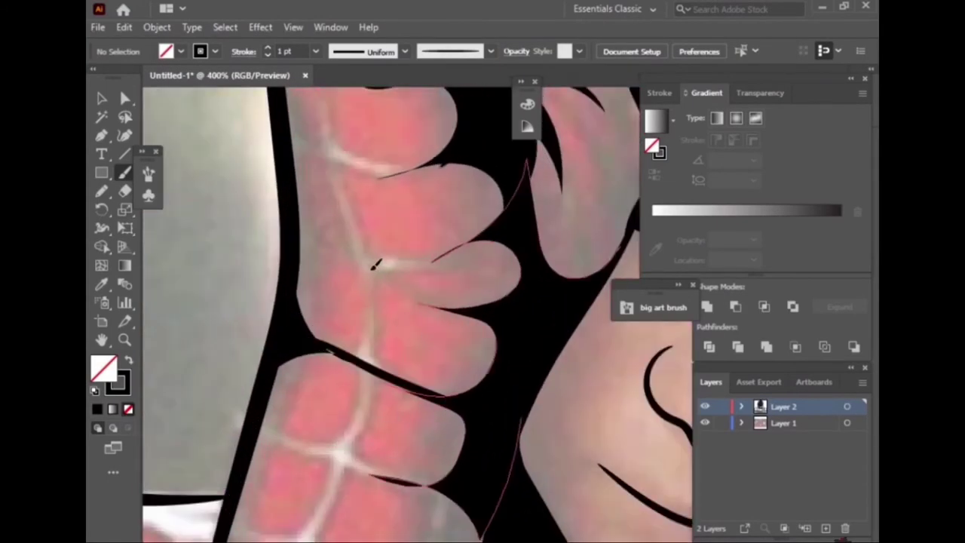
pyautogui.moveTo(374, 264); pyautogui.dragTo(307, 539)
pyautogui.moveTo(255, 419); pyautogui.dragTo(476, 492)
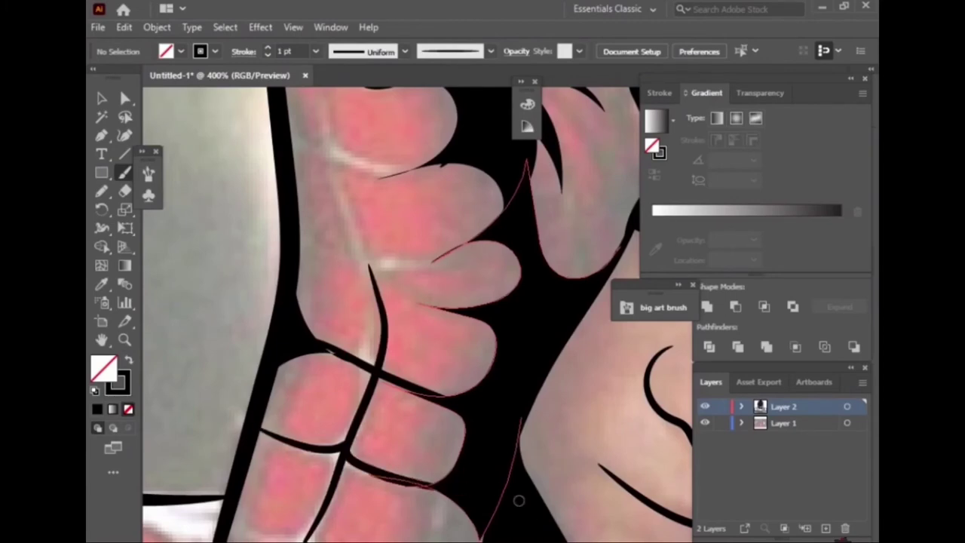
pyautogui.scroll(-3, 404, 394)
pyautogui.moveTo(399, 334); pyautogui.dragTo(332, 535)
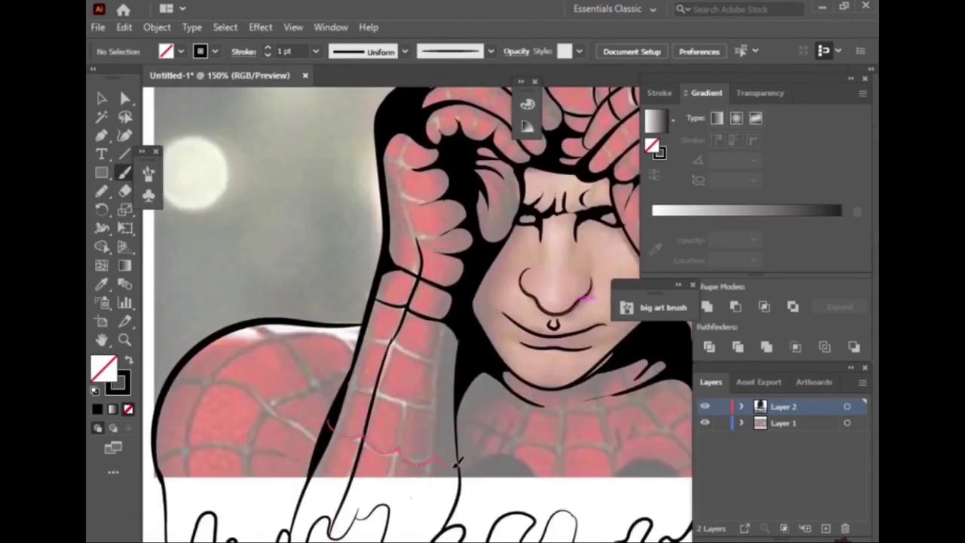
pyautogui.moveTo(456, 461); pyautogui.dragTo(457, 464)
pyautogui.moveTo(439, 325); pyautogui.dragTo(420, 541)
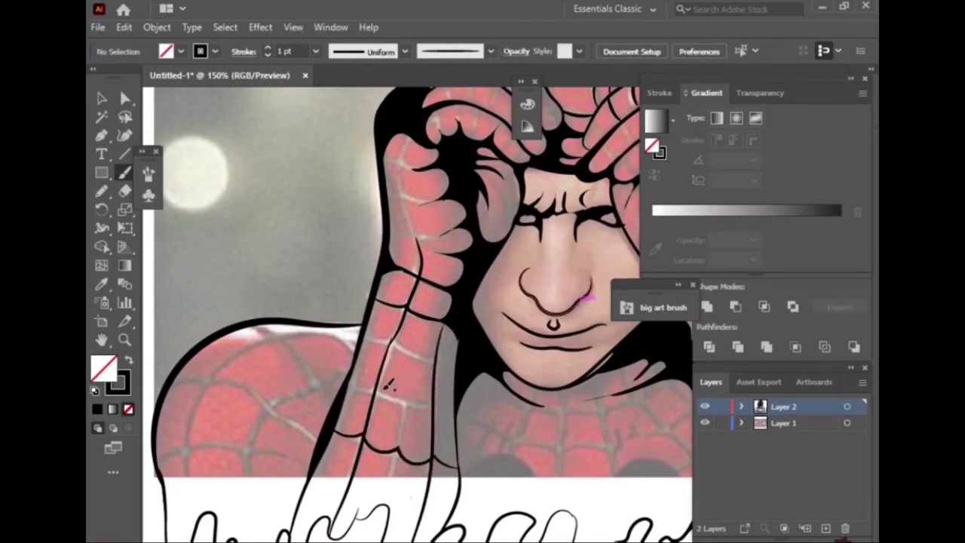
pyautogui.moveTo(441, 403); pyautogui.dragTo(442, 404)
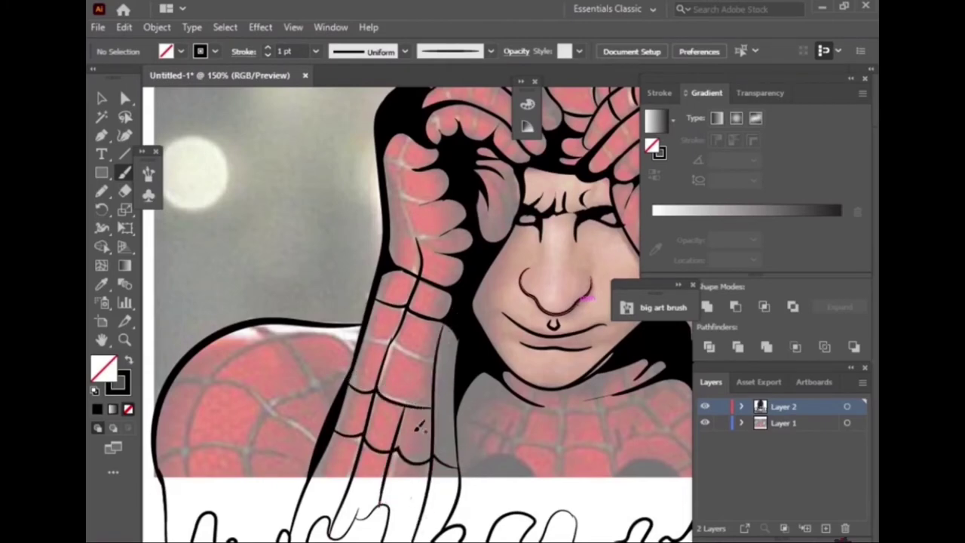
# Add more web lines along the lower finger with the Paintbrush
pyautogui.press('z')
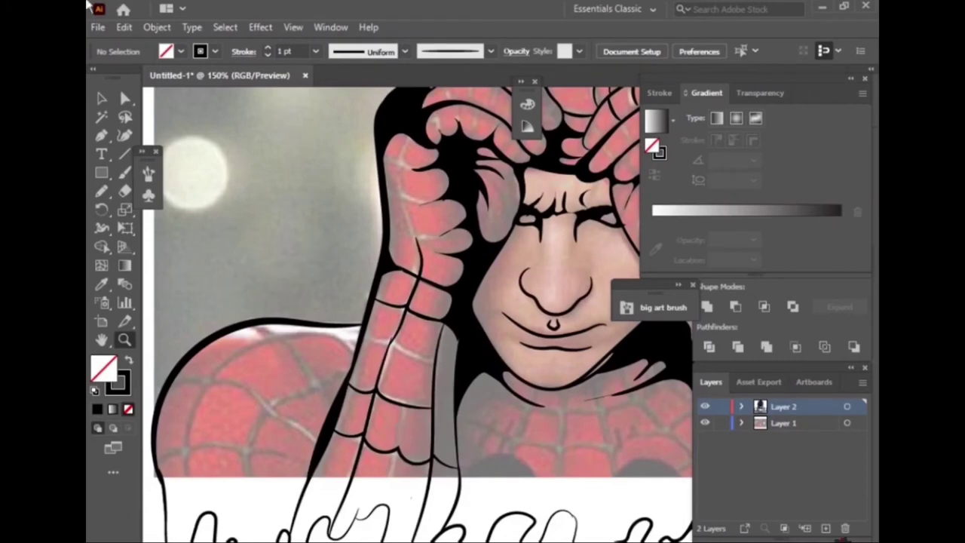
pyautogui.press('b')
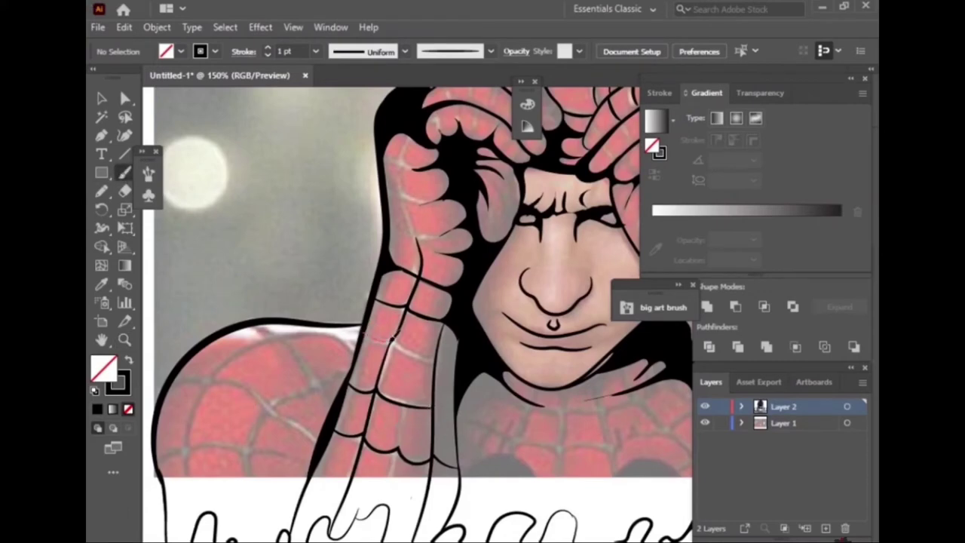
pyautogui.moveTo(416, 395)
pyautogui.mouseDown()
pyautogui.moveTo(386, 471)
pyautogui.moveTo(358, 474)
pyautogui.mouseUp()
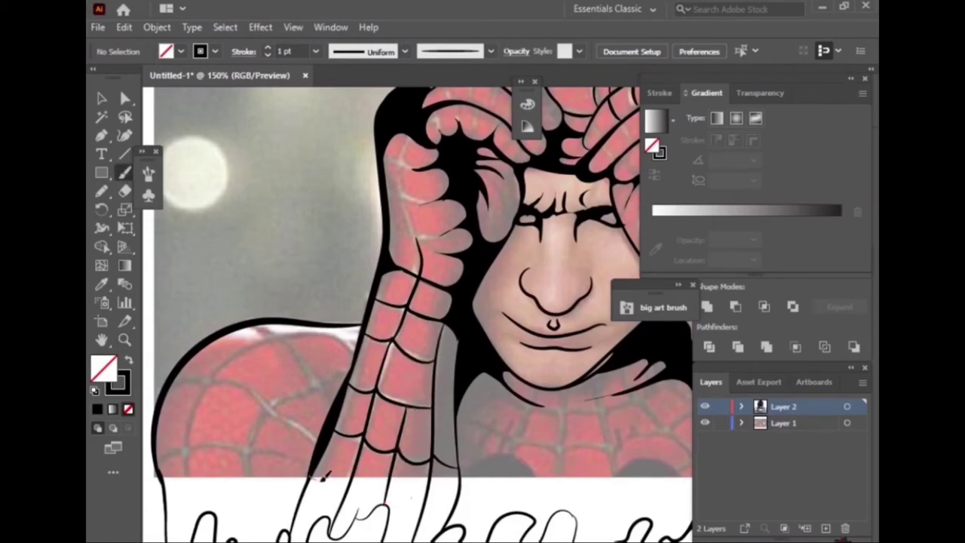
pyautogui.moveTo(388, 504); pyautogui.dragTo(433, 490)
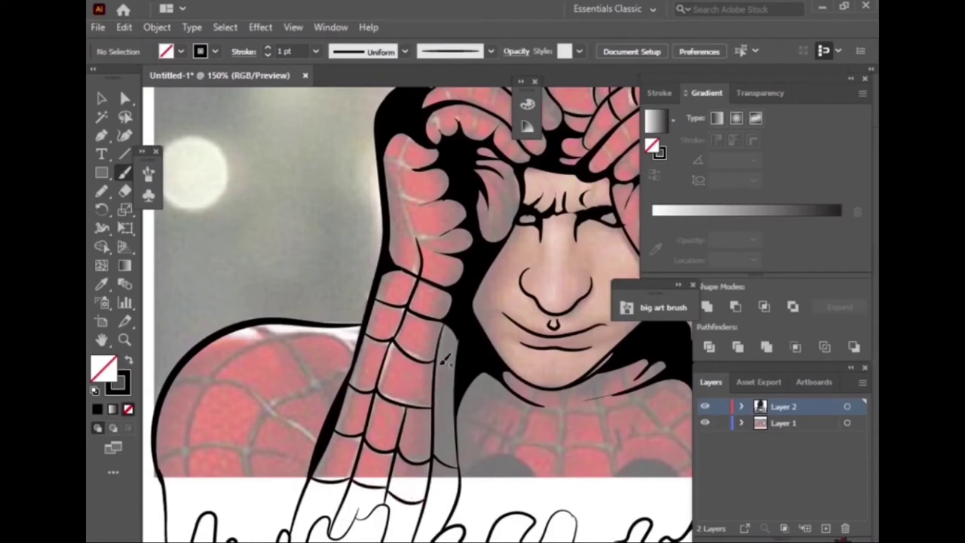
pyautogui.scroll(-3, 411, 402)
pyautogui.scroll(2, 400, 415)
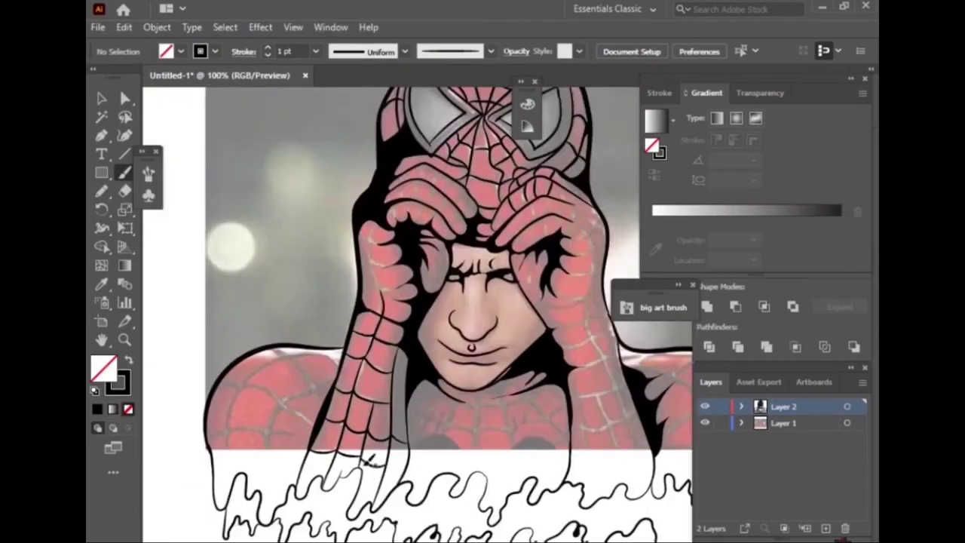
pyautogui.scroll(1, 400, 414)
# Draw a black-filled, no-outline shadow shape beside the left arm with the Pencil and reshape its edges
pyautogui.press('n')
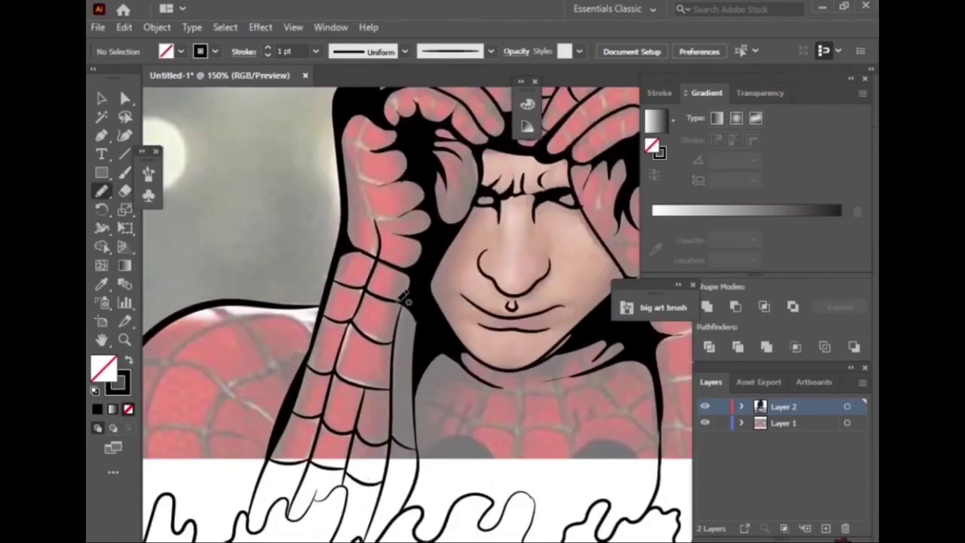
pyautogui.moveTo(401, 300); pyautogui.dragTo(394, 348)
pyautogui.moveTo(398, 397)
pyautogui.mouseDown()
pyautogui.moveTo(421, 404)
pyautogui.moveTo(413, 303)
pyautogui.mouseUp()
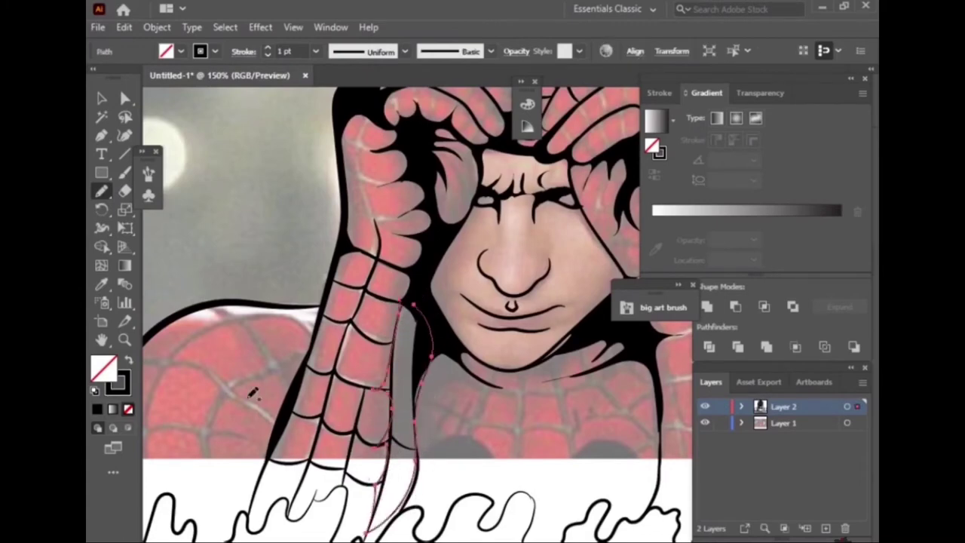
pyautogui.click(128, 362)
pyautogui.scroll(-2, 397, 452)
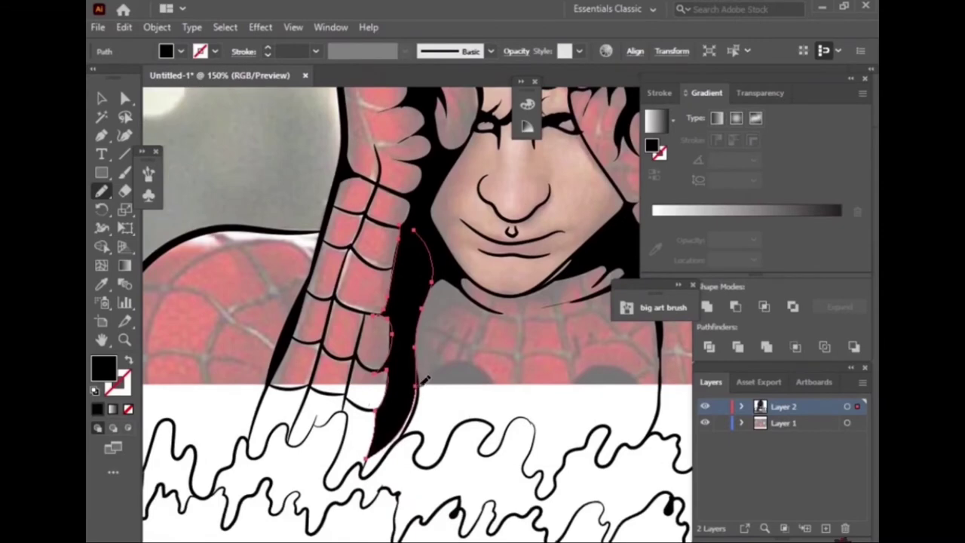
pyautogui.moveTo(425, 379)
pyautogui.mouseDown()
pyautogui.moveTo(415, 360)
pyautogui.moveTo(420, 392)
pyautogui.moveTo(419, 367)
pyautogui.moveTo(430, 398)
pyautogui.mouseUp()
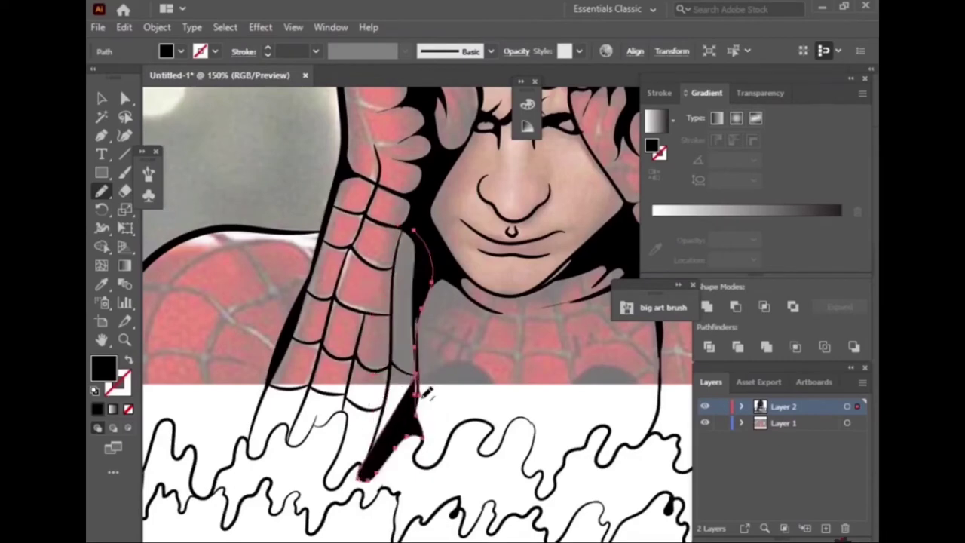
pyautogui.moveTo(388, 268)
pyautogui.mouseDown()
pyautogui.moveTo(407, 406)
pyautogui.moveTo(407, 227)
pyautogui.mouseUp()
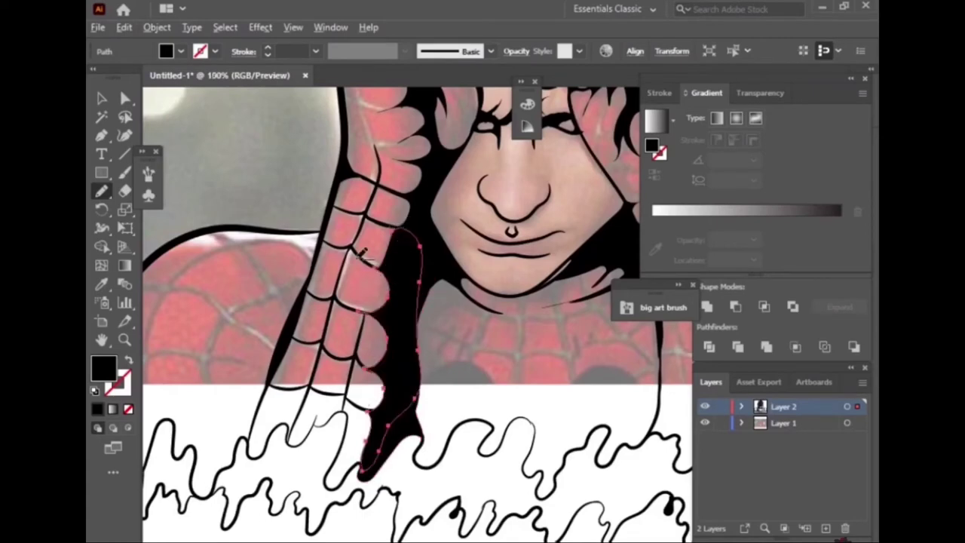
# Zoom out, deselect the shadow and hide the photo to check the line art
pyautogui.hotkey('ctrl', '0')
pyautogui.press('v')
pyautogui.hotkey('ctrl', 'shift', 'a')
pyautogui.click(705, 423)
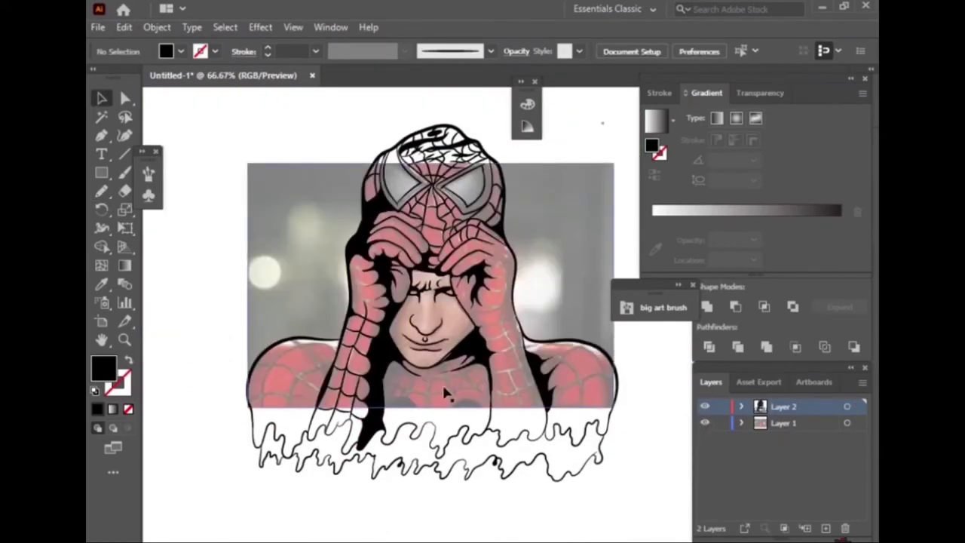
# Zoom in and brush black web lines across the chest and near the right shoulder
pyautogui.hotkey('ctrl', '=')
pyautogui.hotkey('ctrl', '=')
pyautogui.hotkey('ctrl', '=')
pyautogui.press('b')
pyautogui.scroll(1, 389, 355)
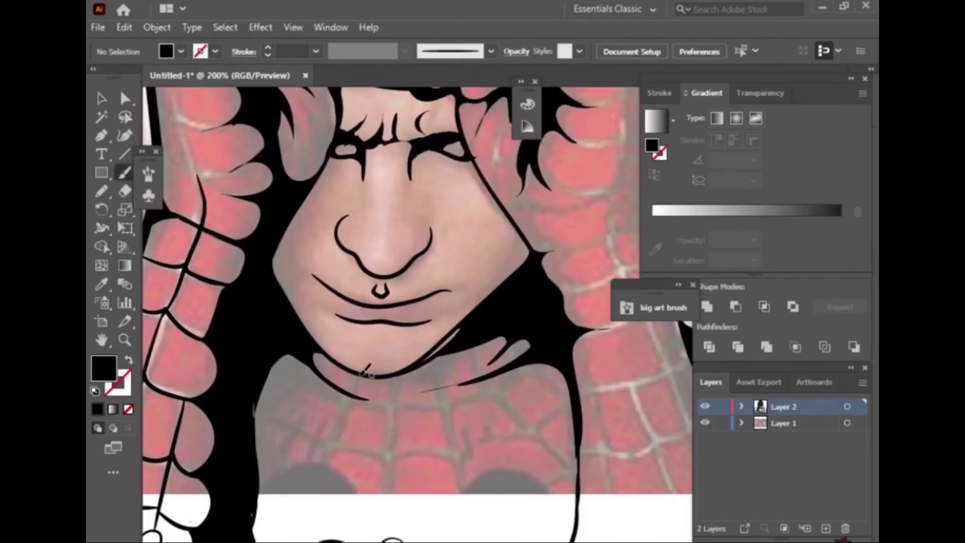
pyautogui.moveTo(343, 418); pyautogui.dragTo(323, 464)
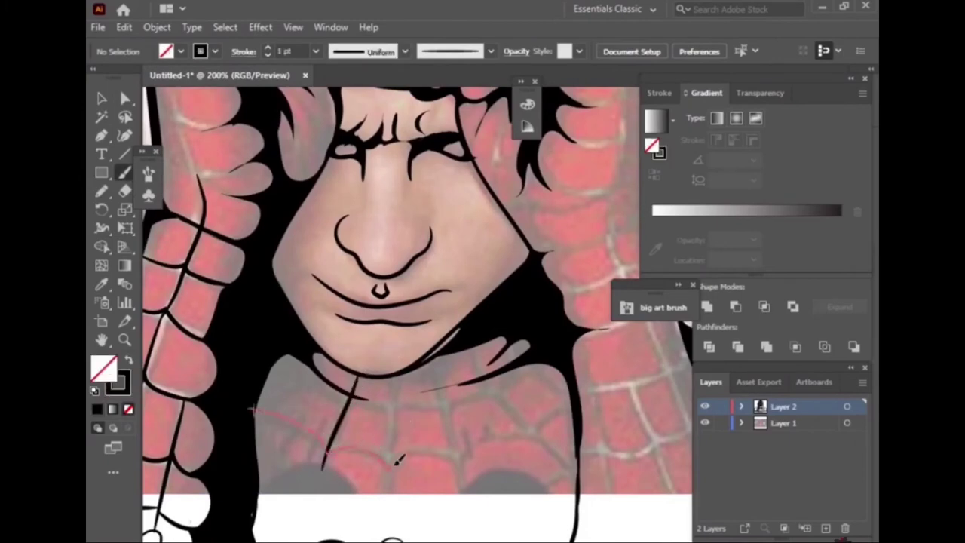
pyautogui.moveTo(521, 435)
pyautogui.mouseDown()
pyautogui.moveTo(576, 413)
pyautogui.moveTo(543, 447)
pyautogui.mouseUp()
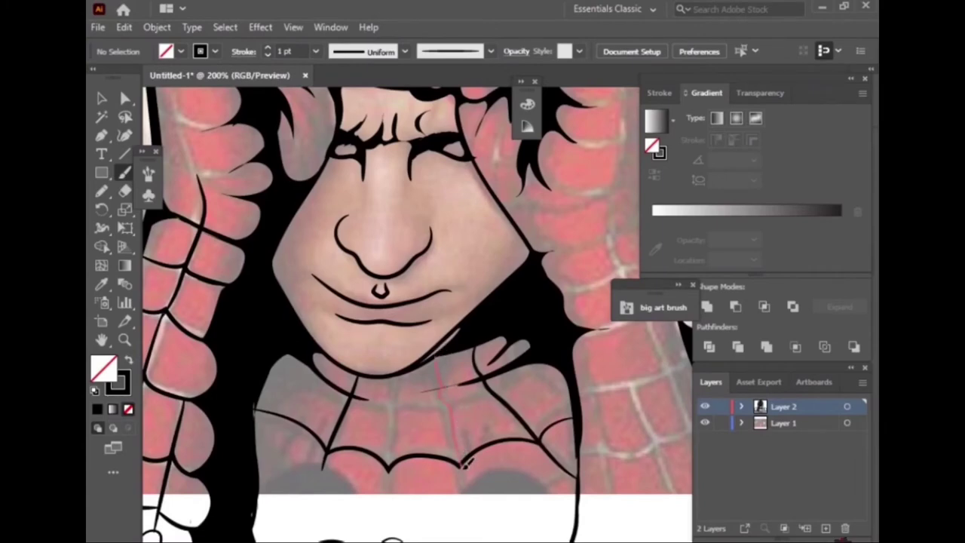
pyautogui.moveTo(466, 462); pyautogui.dragTo(463, 495)
pyautogui.moveTo(396, 382); pyautogui.dragTo(392, 378)
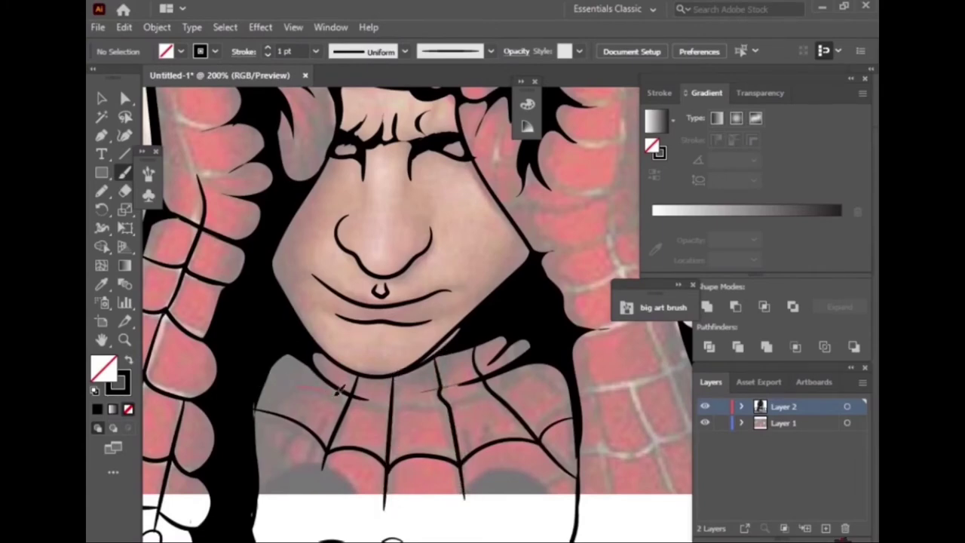
pyautogui.moveTo(570, 353); pyautogui.dragTo(570, 354)
pyautogui.moveTo(515, 338); pyautogui.dragTo(532, 351)
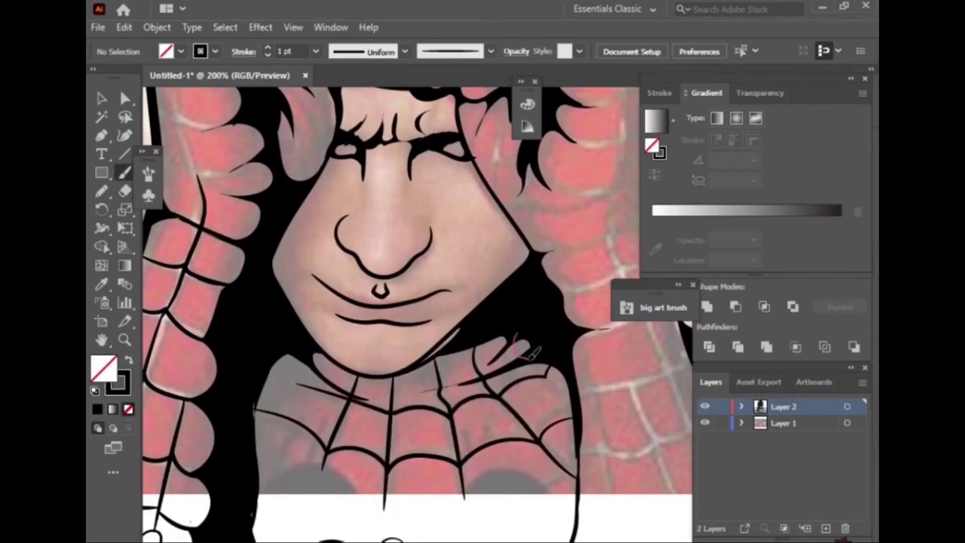
pyautogui.moveTo(567, 386); pyautogui.dragTo(571, 395)
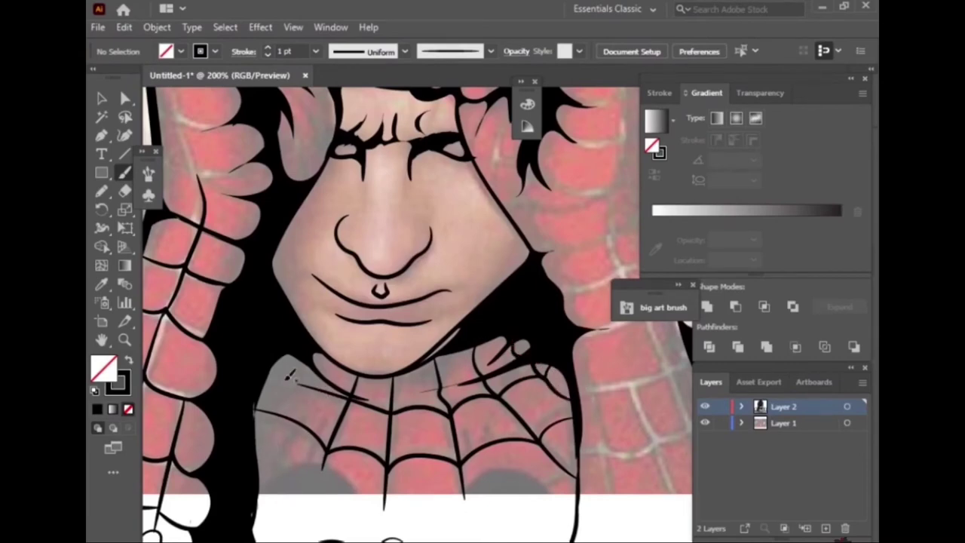
# Begin a black shadow shape under the jaw with the Pencil
pyautogui.click(101, 191)
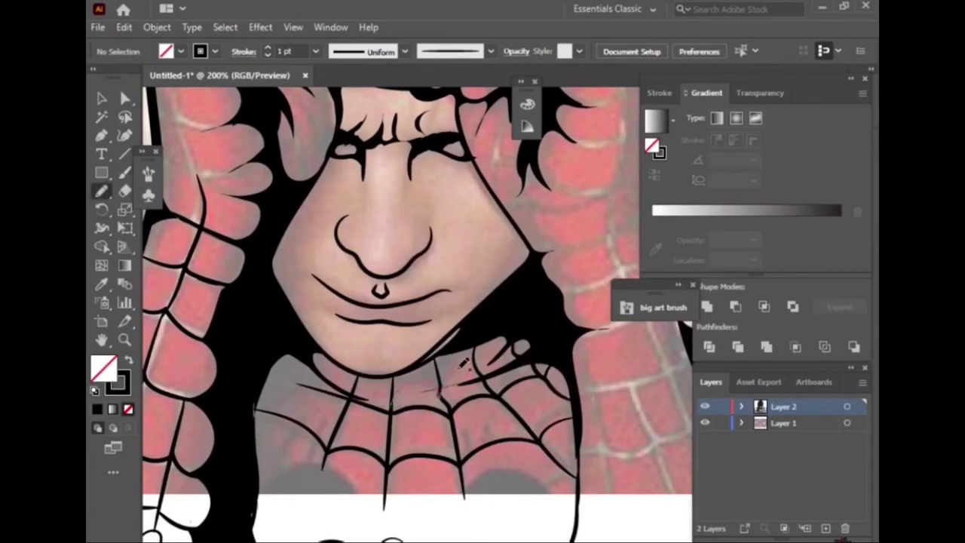
pyautogui.moveTo(462, 365); pyautogui.dragTo(392, 378)
pyautogui.scroll(-1, 364, 365)
# Draw solid black shadow shapes along both sides of the neck below the chin
pyautogui.hotkey('shift', 'x')
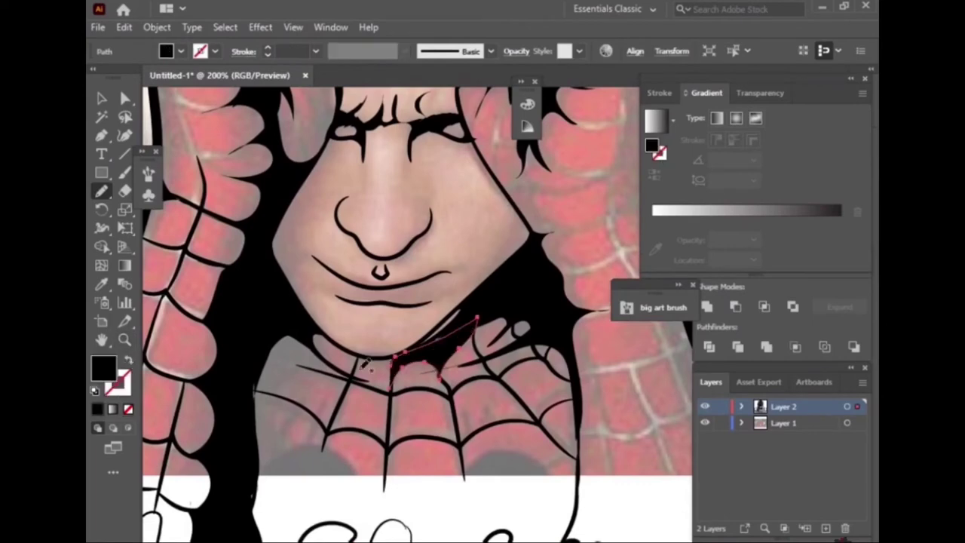
pyautogui.moveTo(475, 305); pyautogui.dragTo(426, 343)
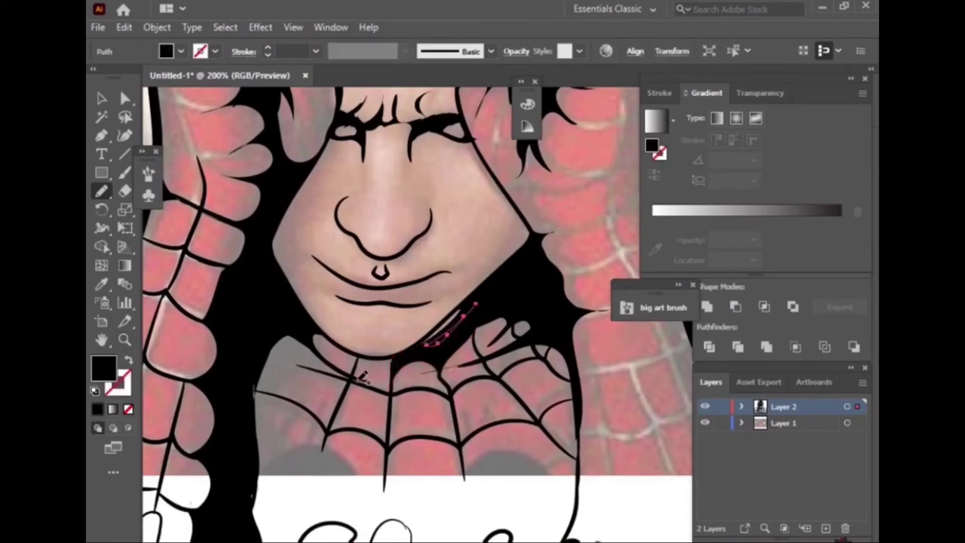
pyautogui.moveTo(360, 376); pyautogui.dragTo(299, 366)
pyautogui.moveTo(293, 447); pyautogui.dragTo(322, 356)
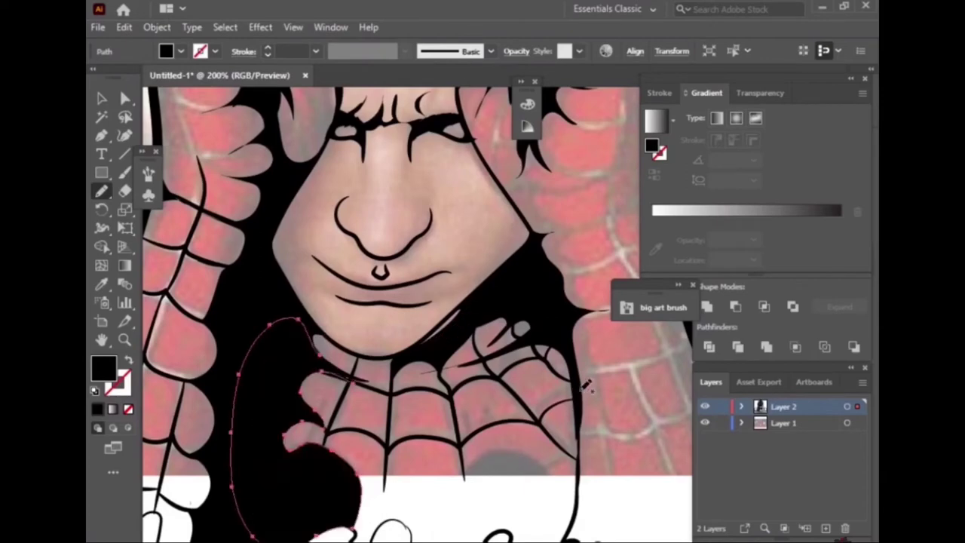
pyautogui.moveTo(583, 382); pyautogui.dragTo(582, 450)
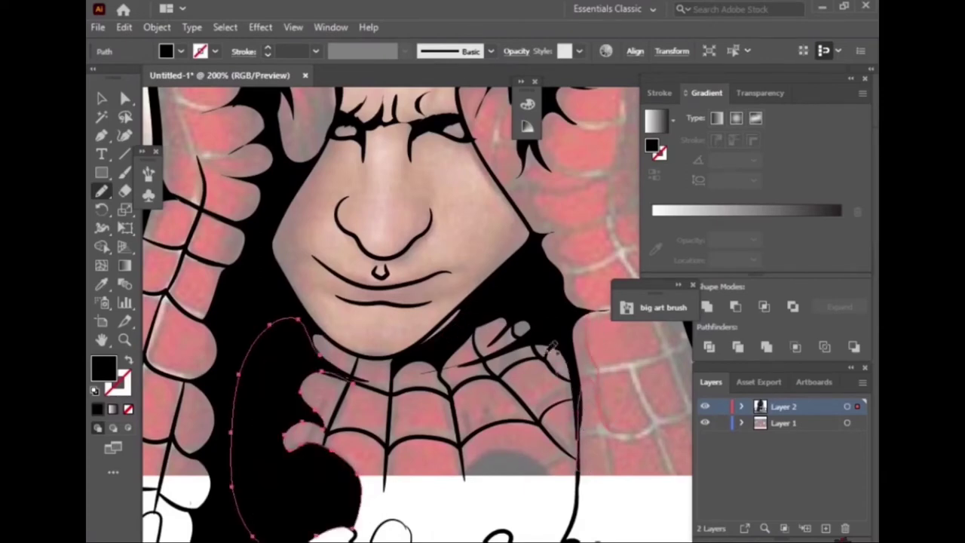
pyautogui.moveTo(552, 345); pyautogui.dragTo(531, 341)
# Zoom out, toggle the photo to compare, deselect and zoom back in on the hands
pyautogui.hotkey('ctrl', '0')
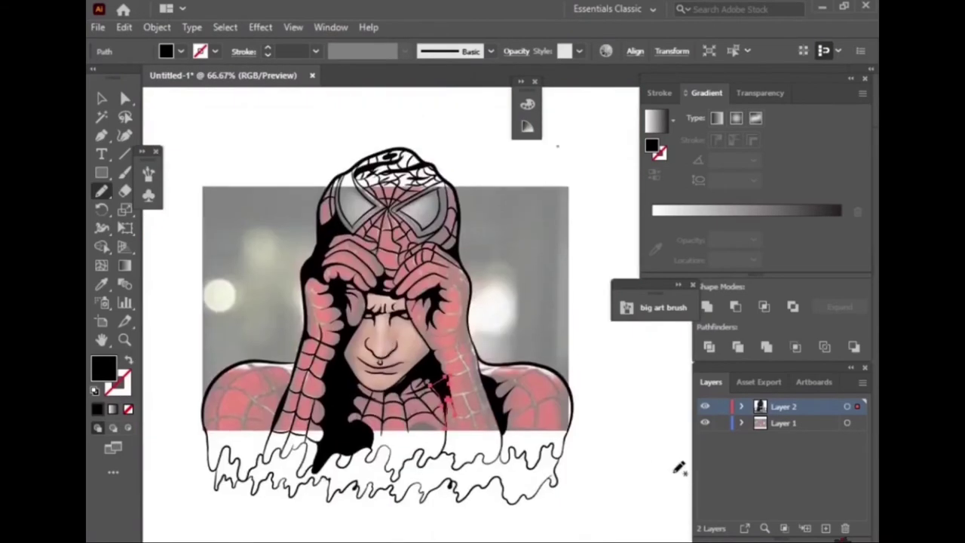
pyautogui.click(705, 423)
pyautogui.click(102, 98)
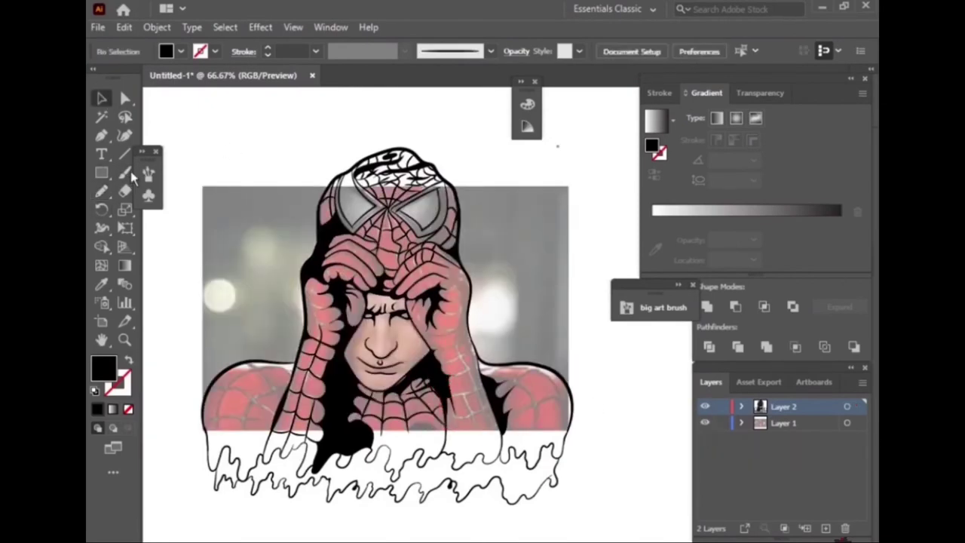
pyautogui.hotkey('ctrl', 'shift', 'a')
pyautogui.scroll(2, 300, 340)
# Ink the left hand's edge and finger lines with a black Paintbrush stroke
pyautogui.press('b')
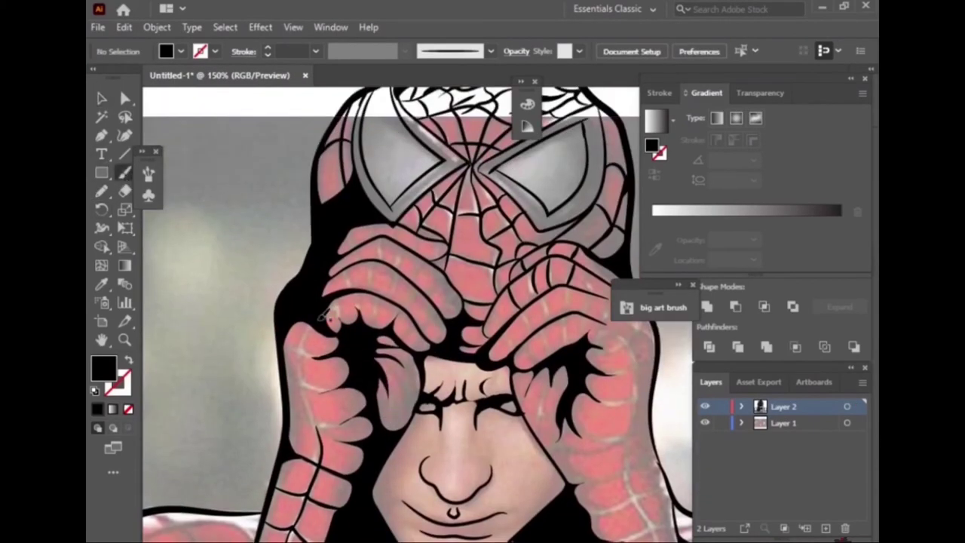
pyautogui.moveTo(309, 334); pyautogui.dragTo(320, 433)
pyautogui.hotkey('shift', 'x')
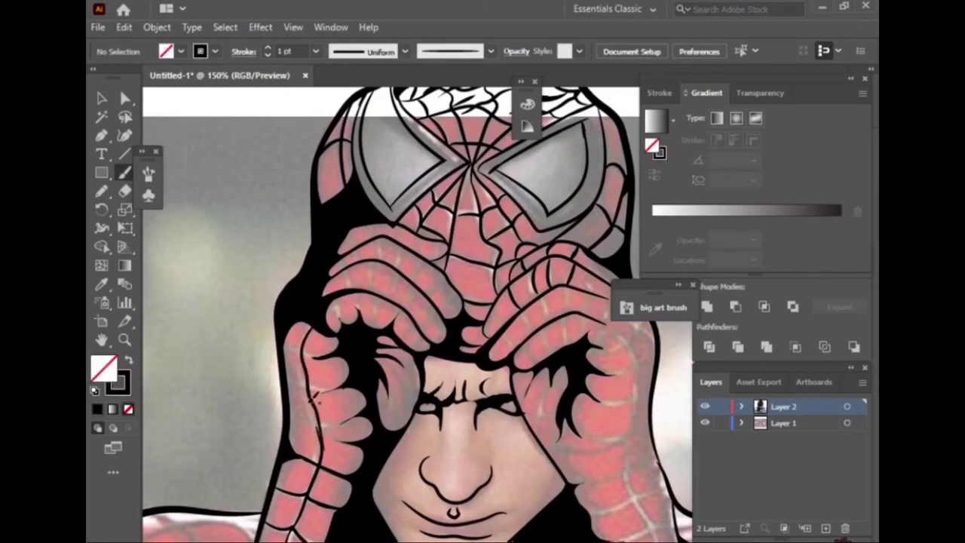
pyautogui.moveTo(283, 338); pyautogui.dragTo(327, 359)
pyautogui.moveTo(280, 383); pyautogui.dragTo(336, 370)
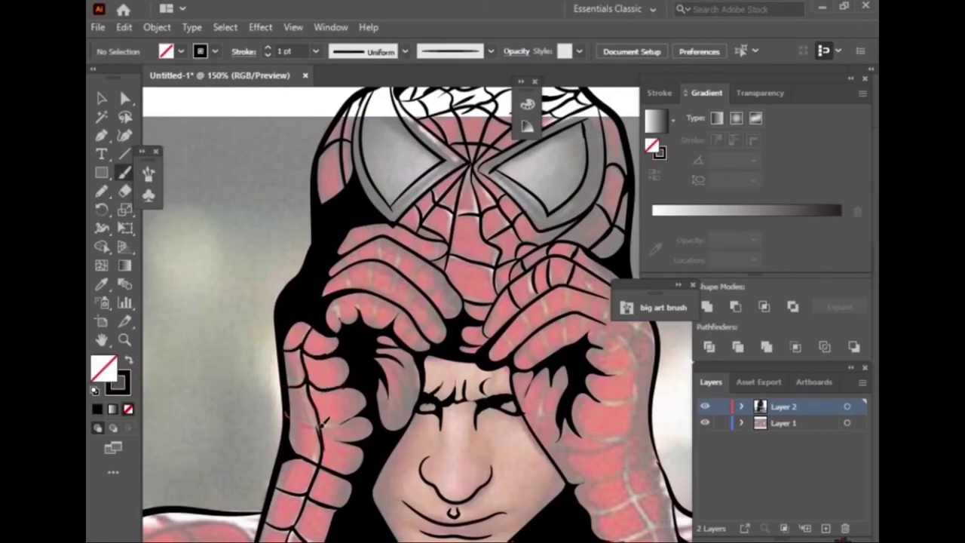
pyautogui.moveTo(322, 424); pyautogui.dragTo(343, 425)
# Add web lines beside the ear and face and creases across the fingers
pyautogui.moveTo(411, 410)
pyautogui.mouseDown()
pyautogui.moveTo(380, 361)
pyautogui.moveTo(394, 445)
pyautogui.mouseUp()
pyautogui.moveTo(430, 384); pyautogui.dragTo(377, 426)
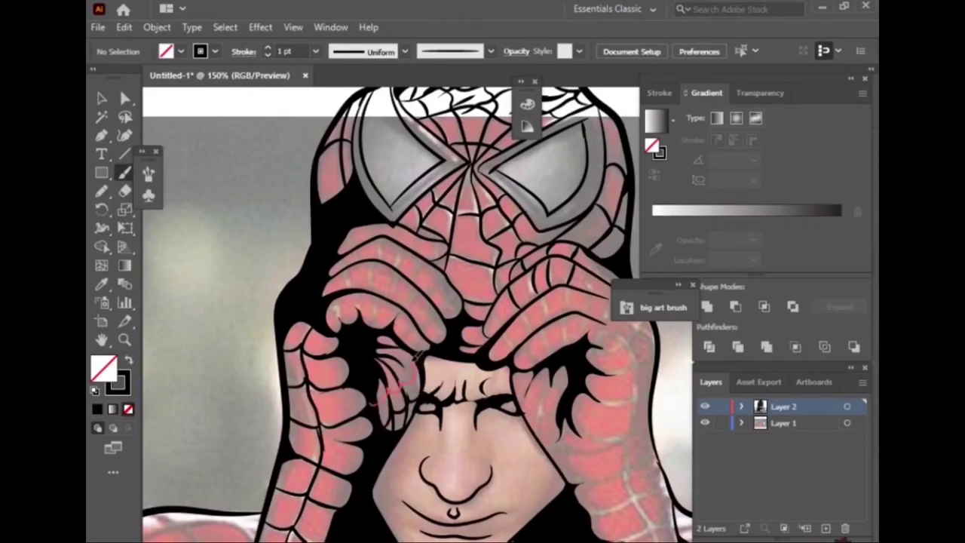
pyautogui.moveTo(427, 354)
pyautogui.mouseDown()
pyautogui.moveTo(394, 377)
pyautogui.moveTo(413, 397)
pyautogui.moveTo(415, 380)
pyautogui.mouseUp()
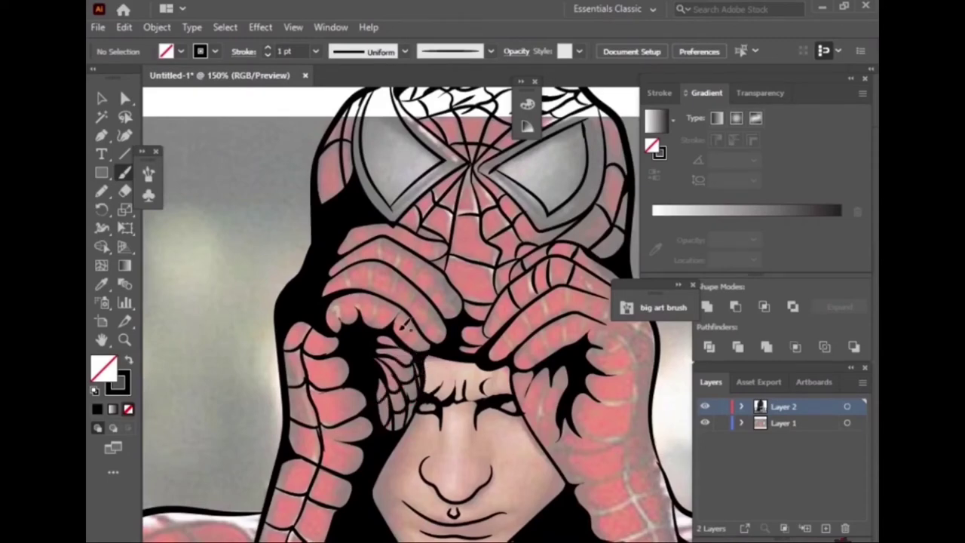
pyautogui.moveTo(386, 302); pyautogui.dragTo(426, 347)
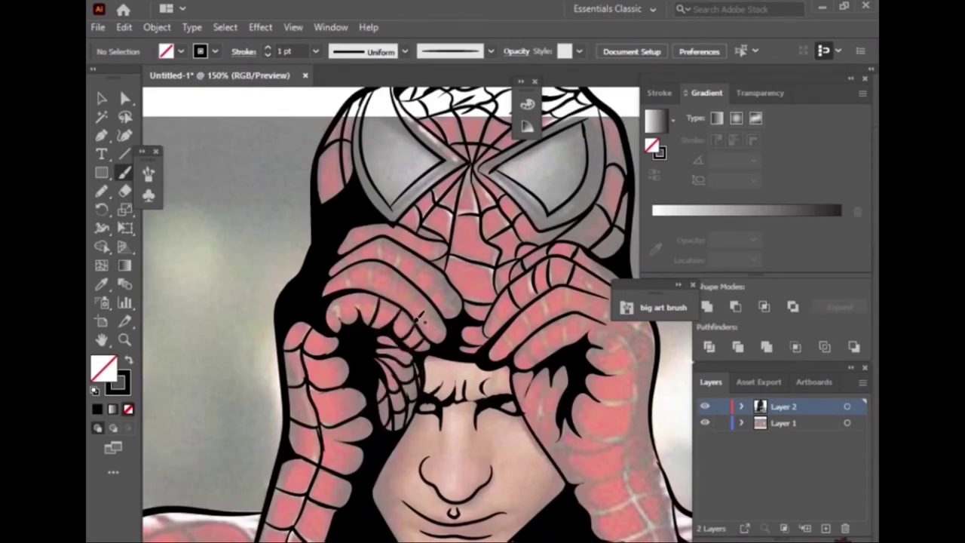
pyautogui.moveTo(445, 306); pyautogui.dragTo(433, 332)
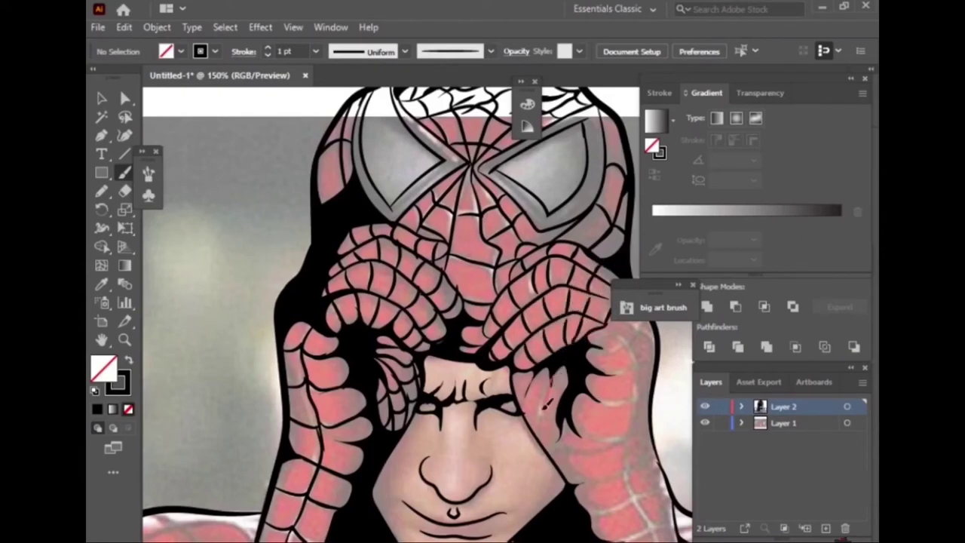
# Ink web lines, outer edge and finger lines on the right hand
pyautogui.moveTo(545, 402); pyautogui.dragTo(560, 442)
pyautogui.moveTo(646, 429); pyautogui.dragTo(639, 439)
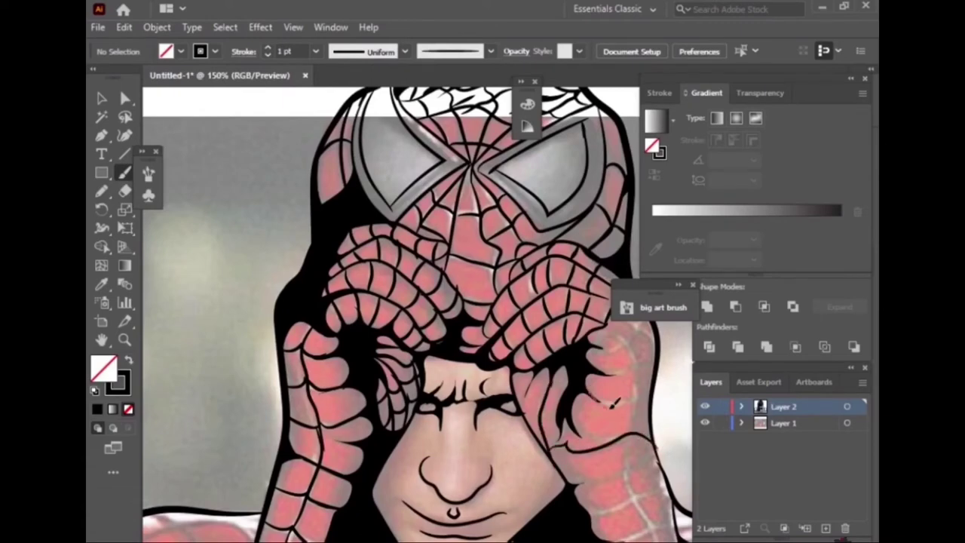
pyautogui.moveTo(648, 326); pyautogui.dragTo(611, 319)
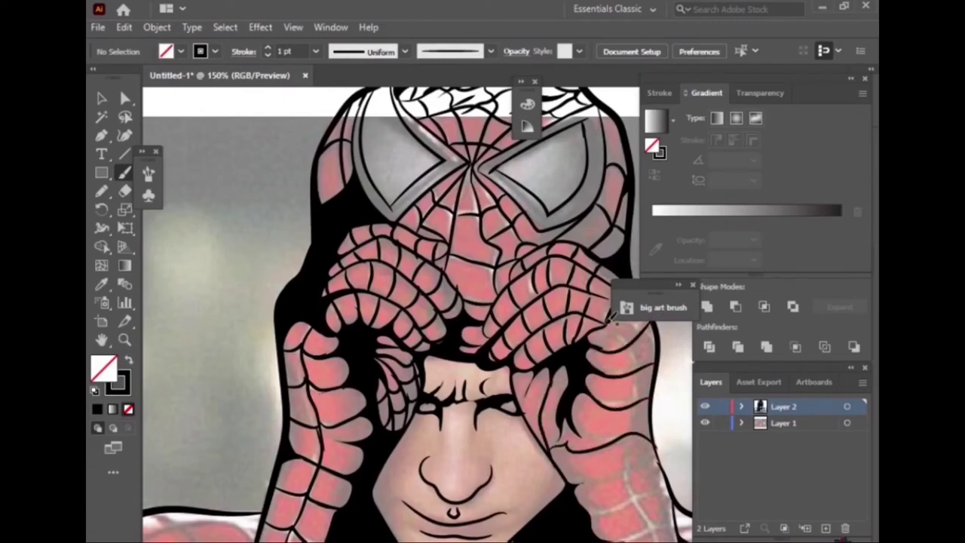
pyautogui.moveTo(635, 370); pyautogui.dragTo(630, 436)
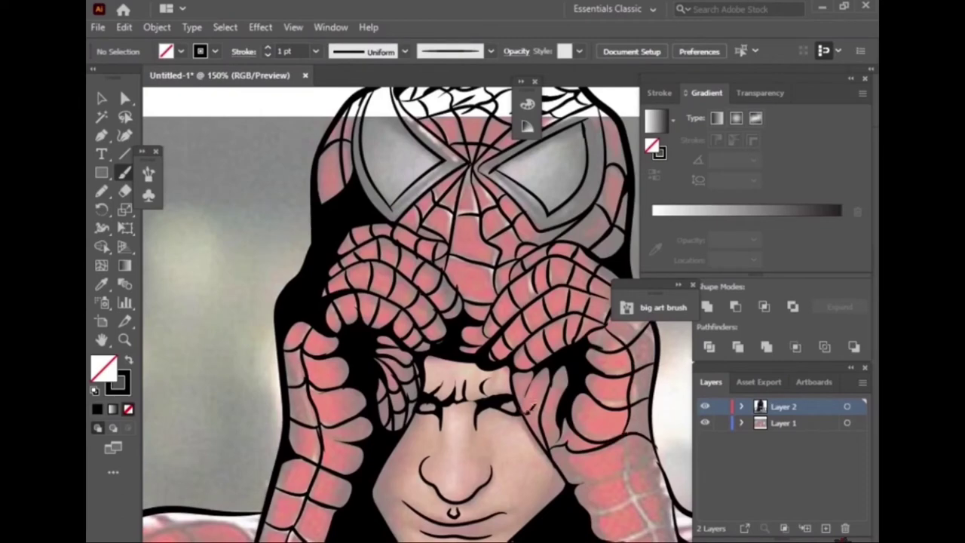
pyautogui.moveTo(527, 383)
pyautogui.mouseDown()
pyautogui.moveTo(530, 412)
pyautogui.moveTo(586, 484)
pyautogui.moveTo(669, 464)
pyautogui.mouseUp()
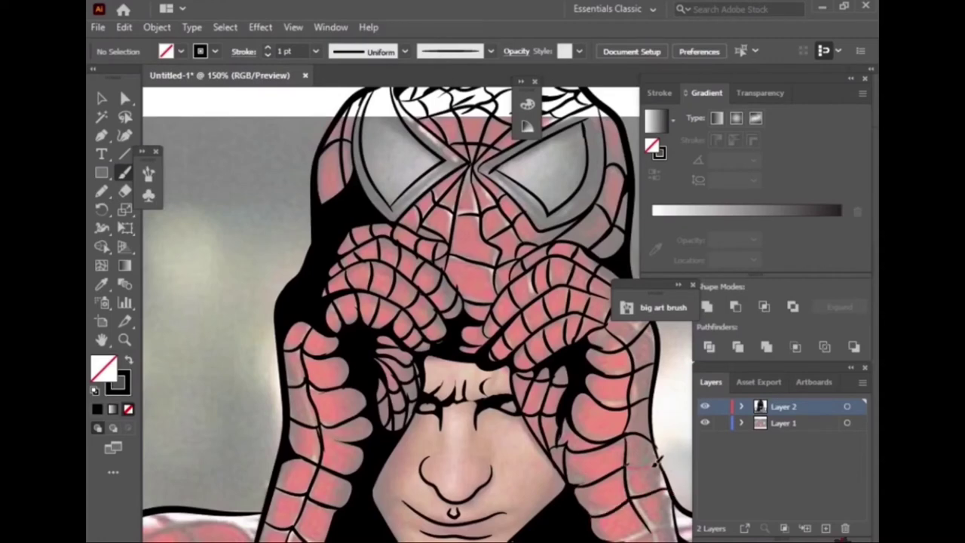
# Thicken the right arm's outer outline with short brush strokes
pyautogui.scroll(3, 642, 416)
pyautogui.scroll(3, 652, 407)
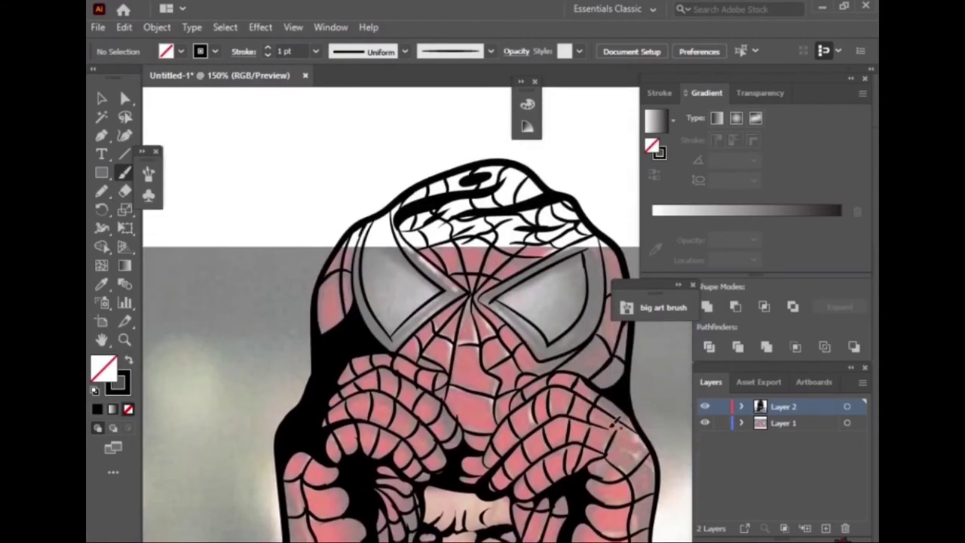
pyautogui.moveTo(620, 438); pyautogui.dragTo(656, 456)
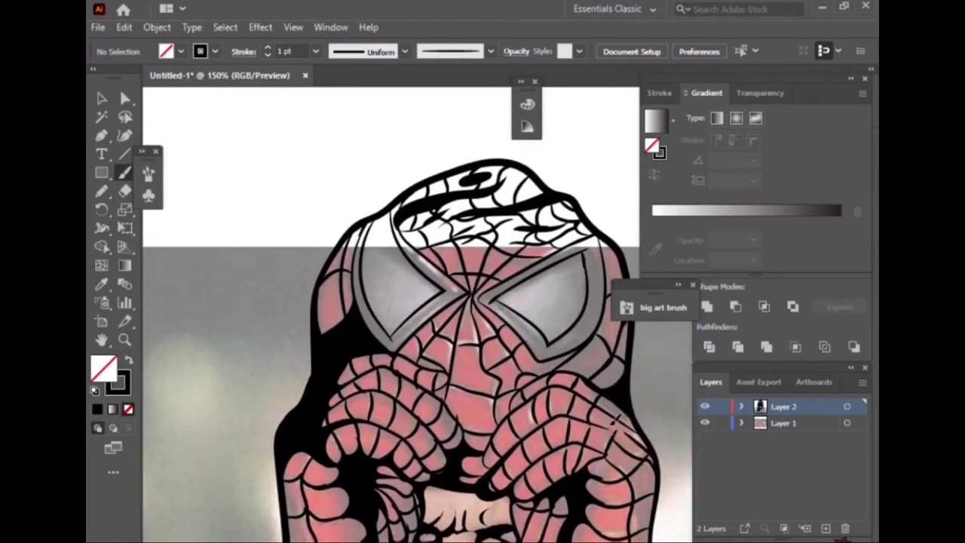
pyautogui.moveTo(613, 422); pyautogui.dragTo(634, 414)
pyautogui.scroll(-3, 592, 435)
# Hide the reference photo to check the line art, then show it again
pyautogui.click(705, 423)
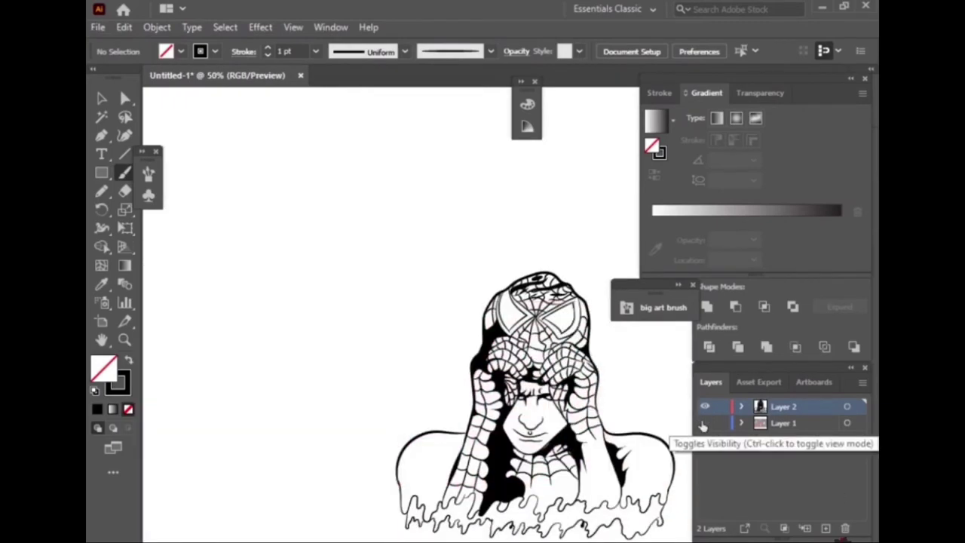
pyautogui.scroll(3, 484, 420)
pyautogui.scroll(-2, 485, 419)
pyautogui.scroll(3, 485, 420)
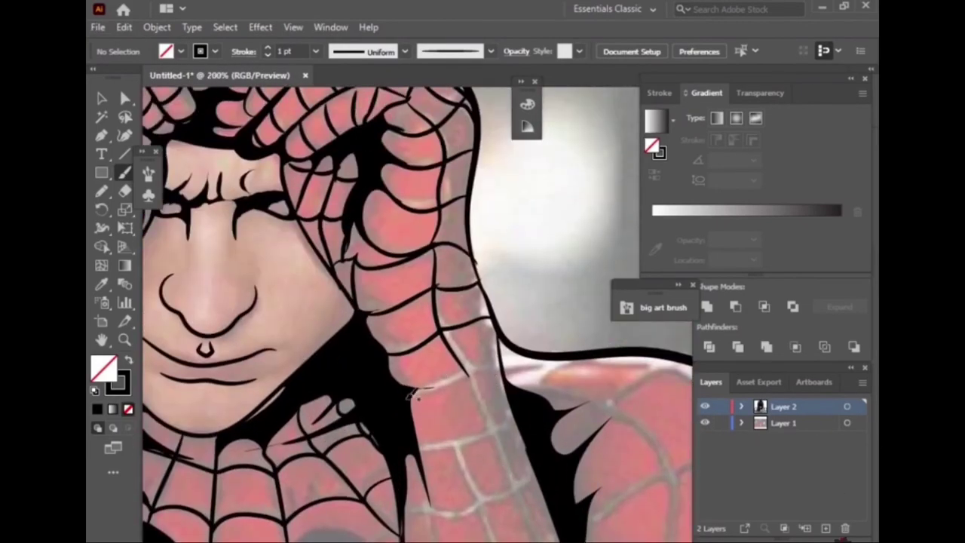
# Brush the arm outline and the top and outer edges of the right shoulder
pyautogui.moveTo(472, 434); pyautogui.dragTo(531, 411)
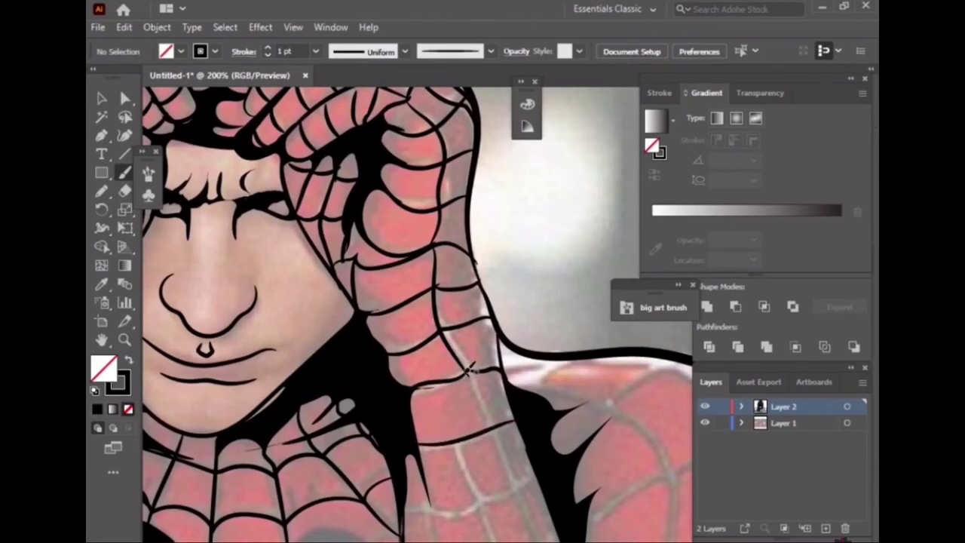
pyautogui.moveTo(518, 486); pyautogui.dragTo(479, 497)
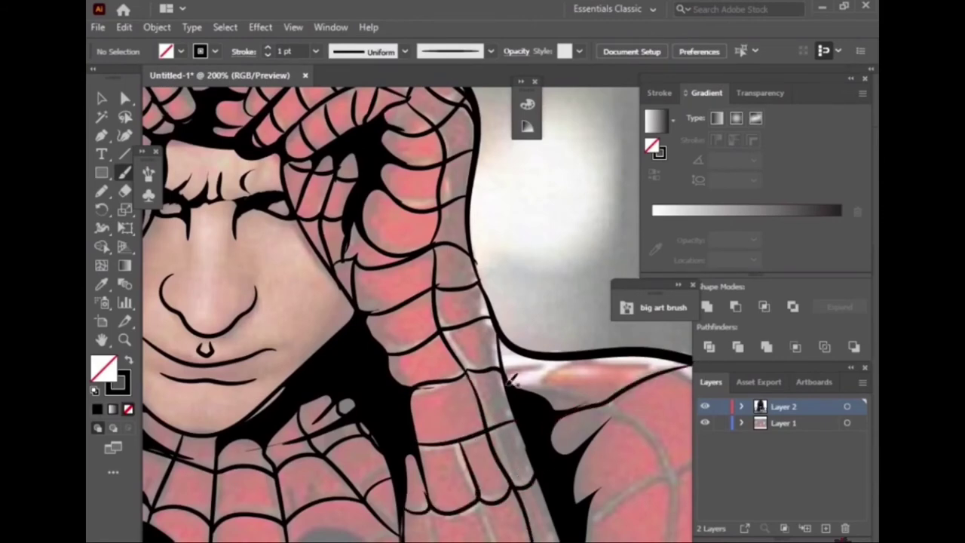
pyautogui.moveTo(562, 407); pyautogui.dragTo(663, 536)
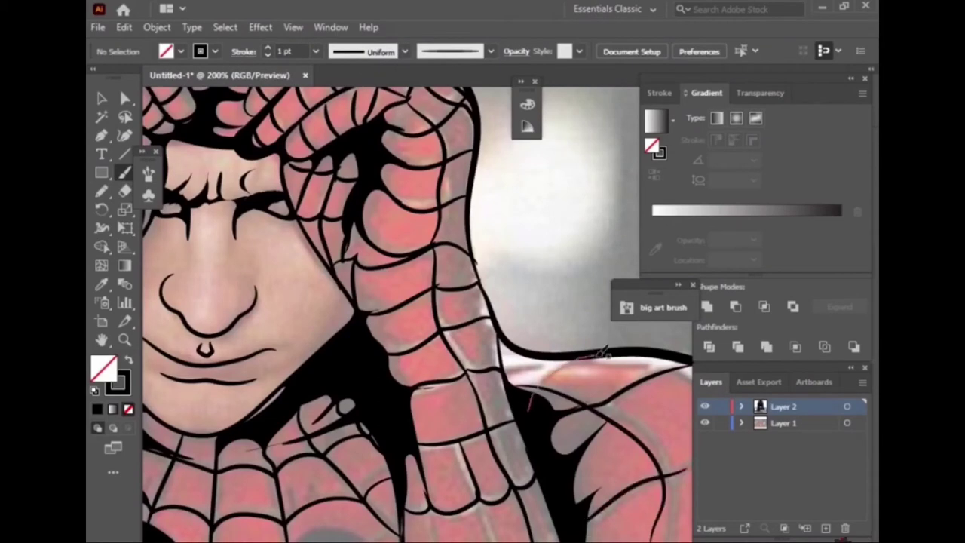
pyautogui.moveTo(501, 366); pyautogui.dragTo(691, 367)
pyautogui.scroll(-2, 361, 375)
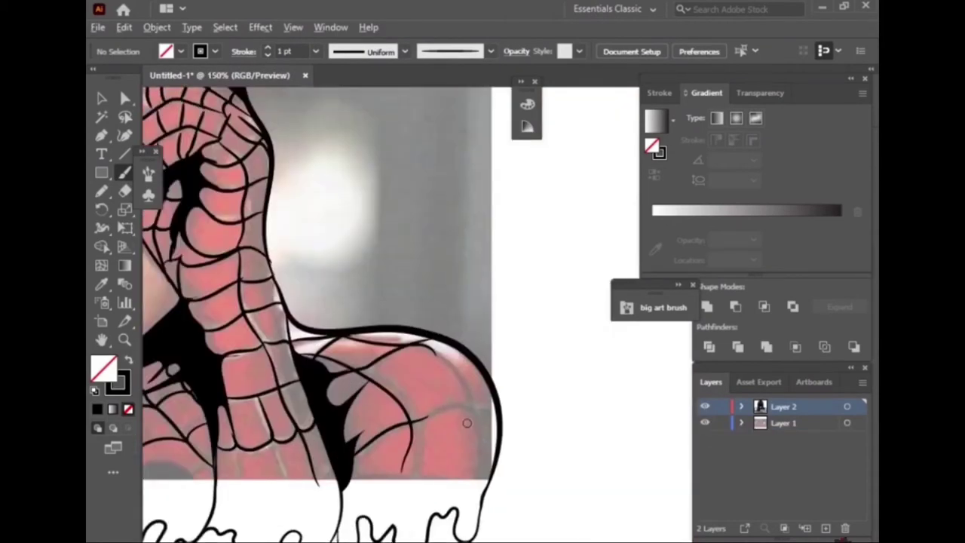
pyautogui.scroll(2, 463, 420)
pyautogui.moveTo(486, 363); pyautogui.dragTo(495, 449)
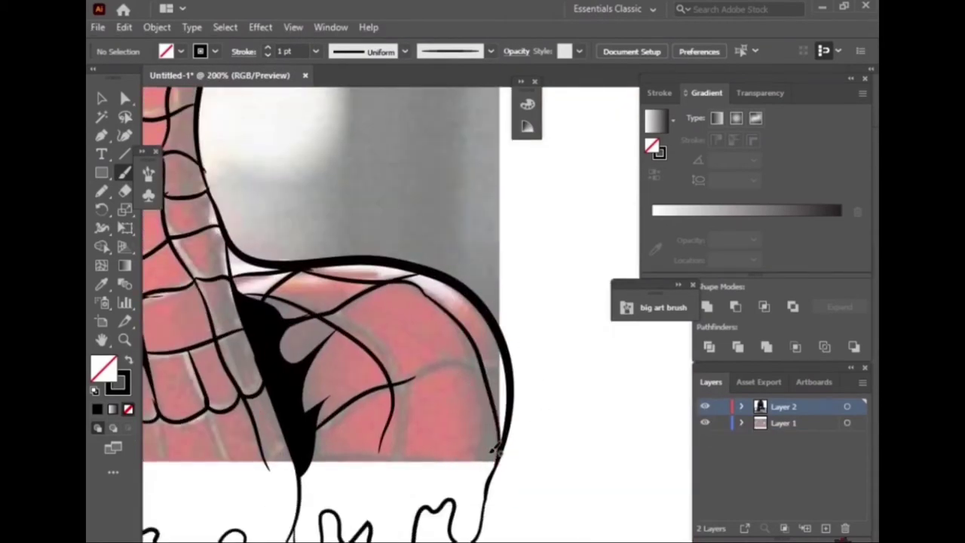
pyautogui.moveTo(519, 367); pyautogui.dragTo(393, 382)
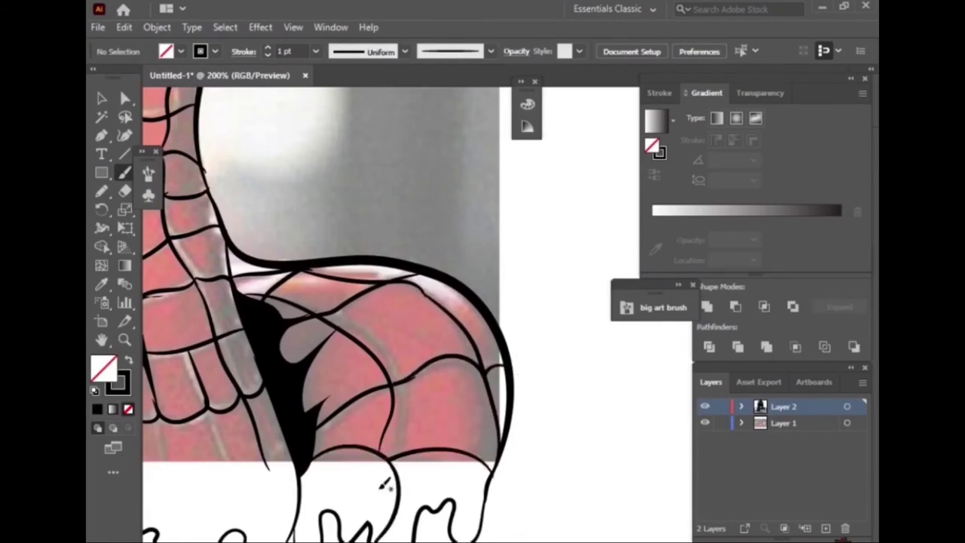
# Draw several web lines running from the shoulder down into the drips
pyautogui.scroll(-3, 388, 483)
pyautogui.scroll(4, 347, 490)
pyautogui.moveTo(452, 333); pyautogui.dragTo(495, 526)
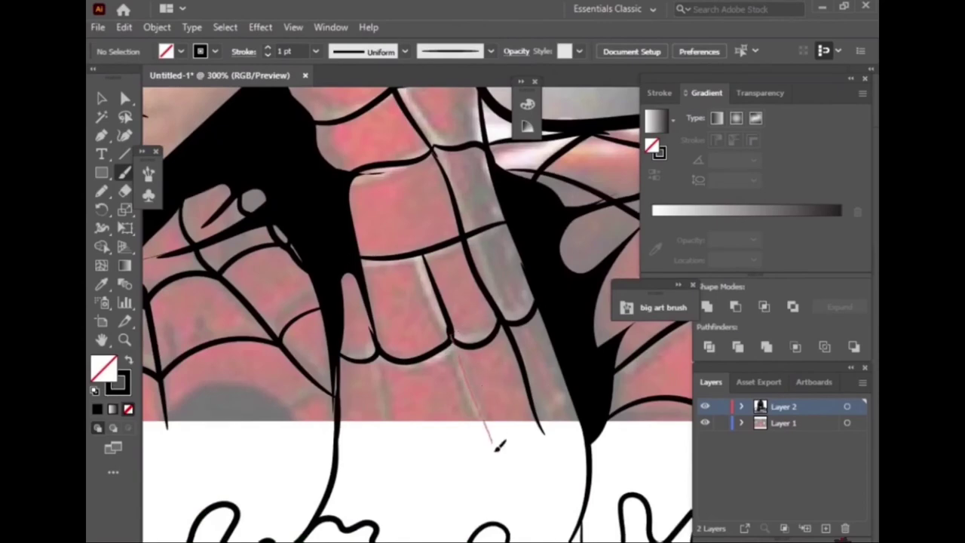
pyautogui.moveTo(389, 375); pyautogui.dragTo(402, 527)
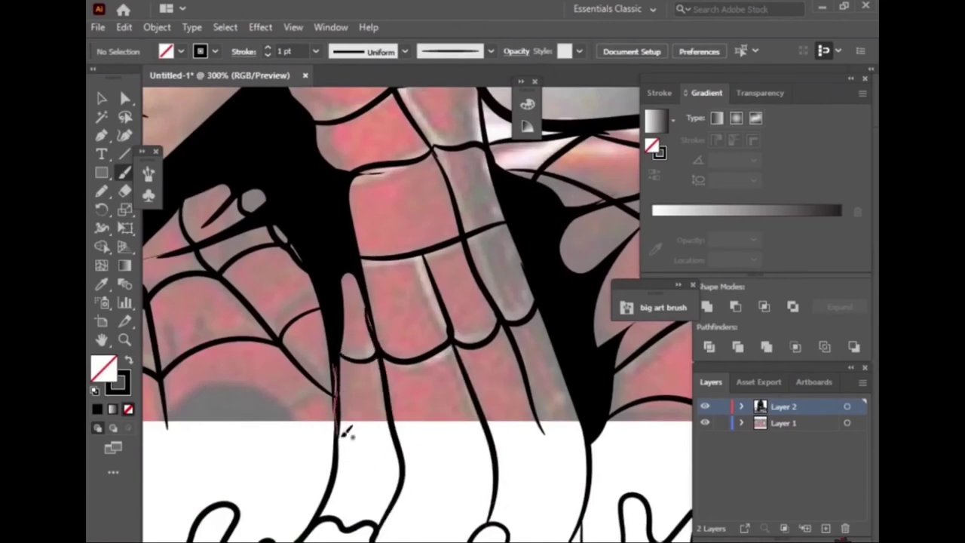
pyautogui.moveTo(337, 450); pyautogui.dragTo(564, 475)
pyautogui.moveTo(542, 411); pyautogui.dragTo(554, 539)
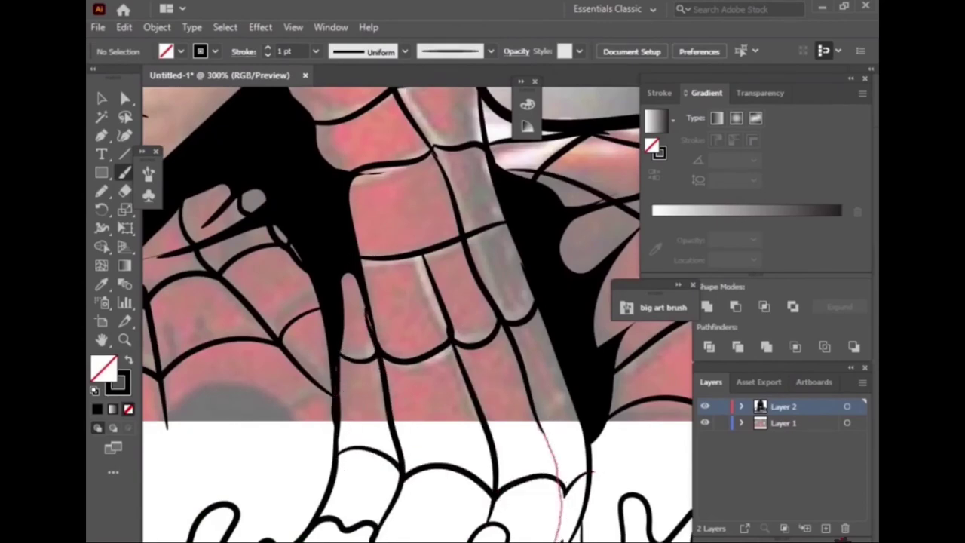
pyautogui.scroll(-2, 456, 365)
pyautogui.scroll(-3, 456, 365)
pyautogui.scroll(-1, 377, 332)
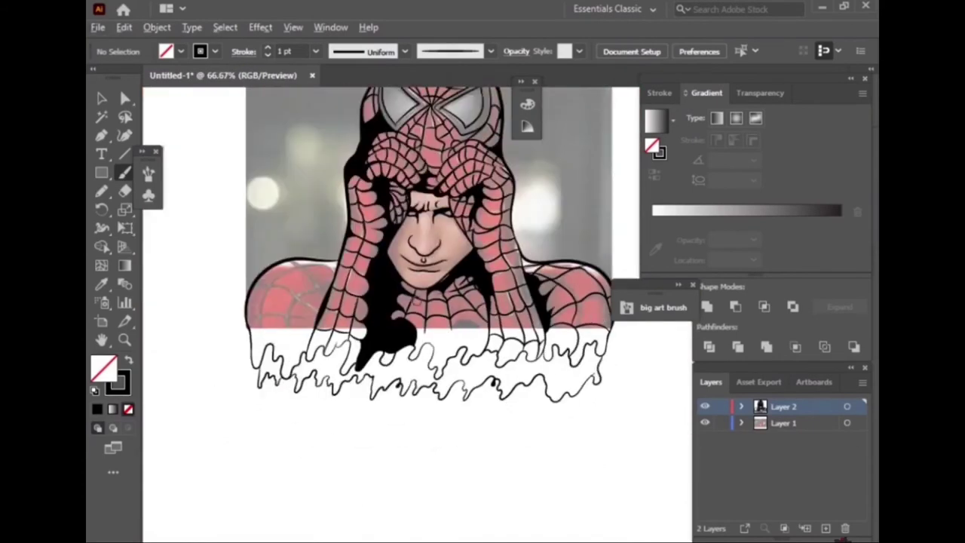
pyautogui.scroll(1, 316, 309)
pyautogui.scroll(2, 265, 292)
pyautogui.scroll(1, 503, 193)
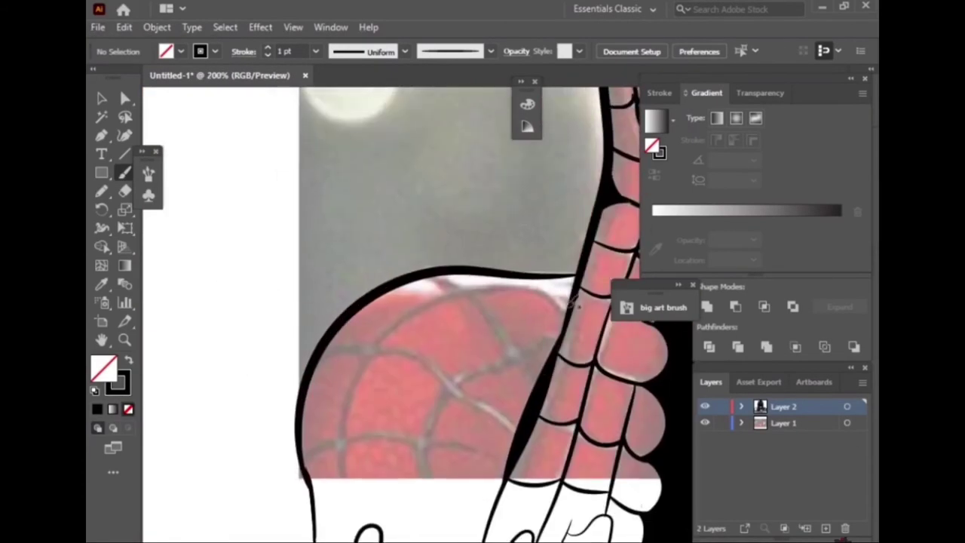
# Outline the left shoulder down to the drips and add its scalloped web lines
pyautogui.moveTo(571, 302); pyautogui.dragTo(496, 278)
pyautogui.moveTo(353, 479); pyautogui.dragTo(362, 528)
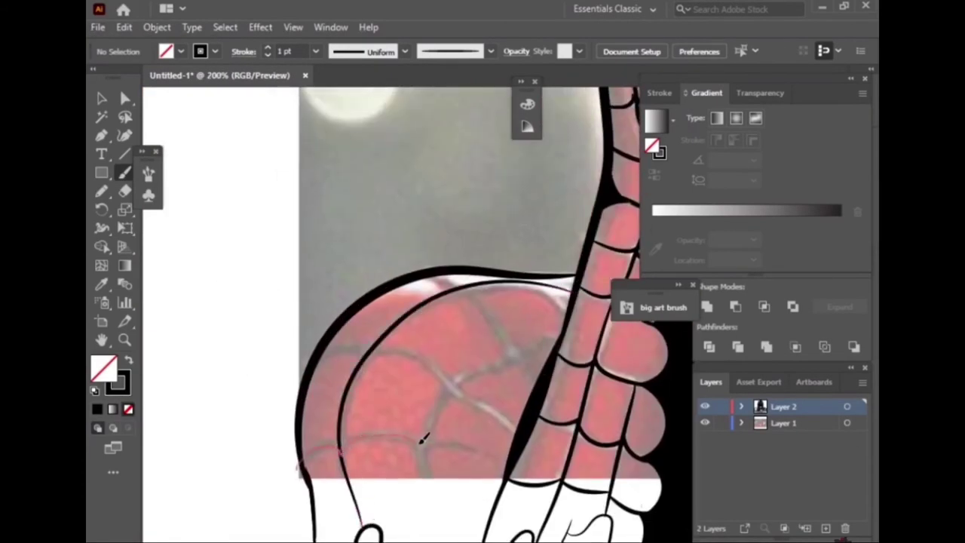
pyautogui.moveTo(488, 451); pyautogui.dragTo(506, 475)
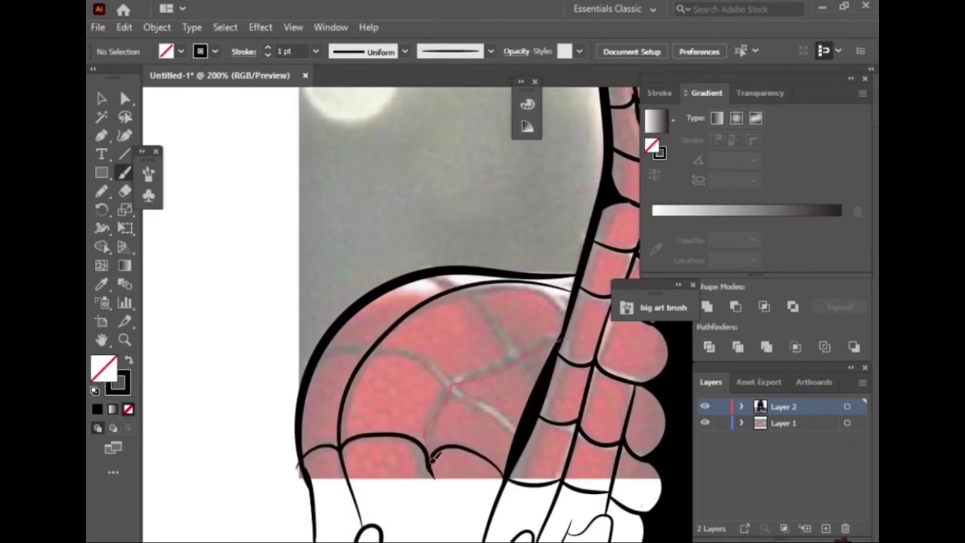
pyautogui.scroll(-5, 459, 490)
pyautogui.moveTo(449, 385); pyautogui.dragTo(441, 458)
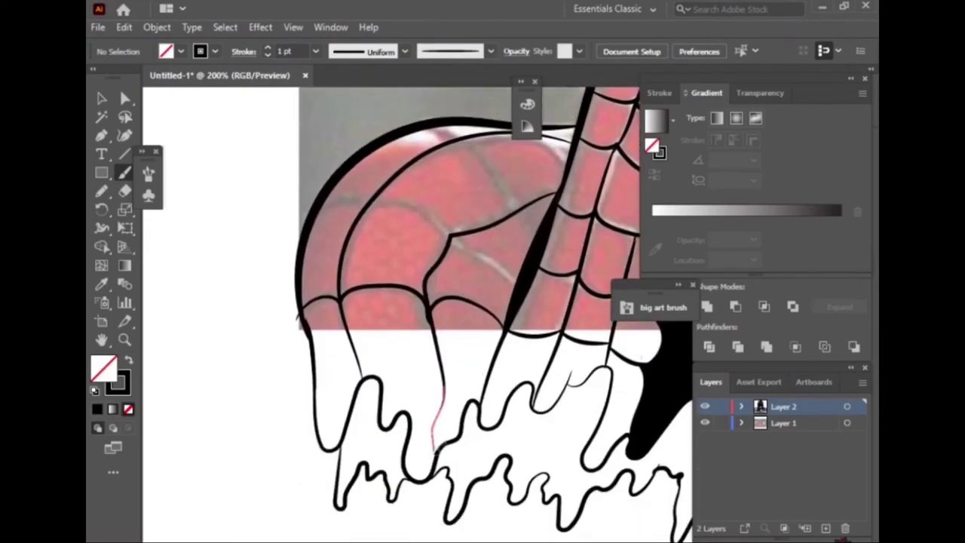
pyautogui.scroll(5, 396, 320)
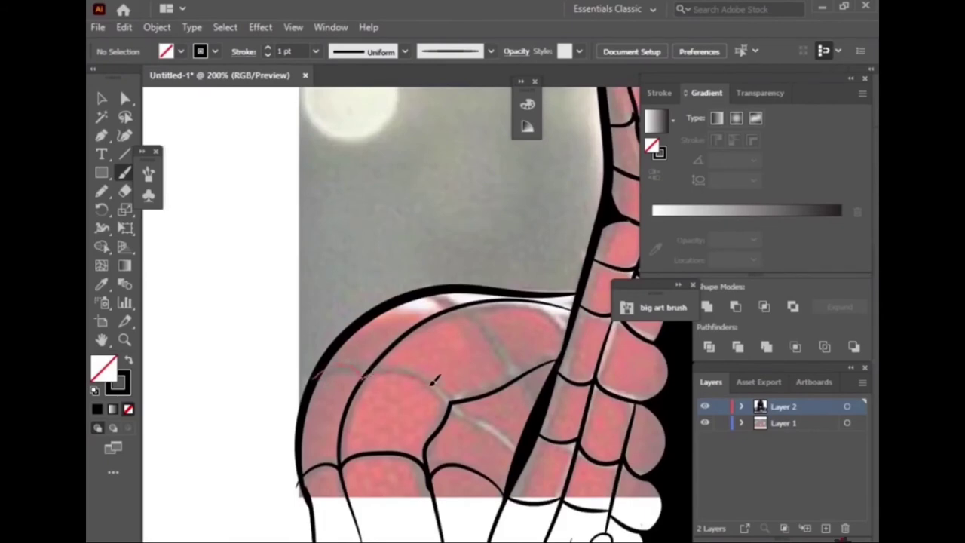
pyautogui.moveTo(506, 428); pyautogui.dragTo(512, 443)
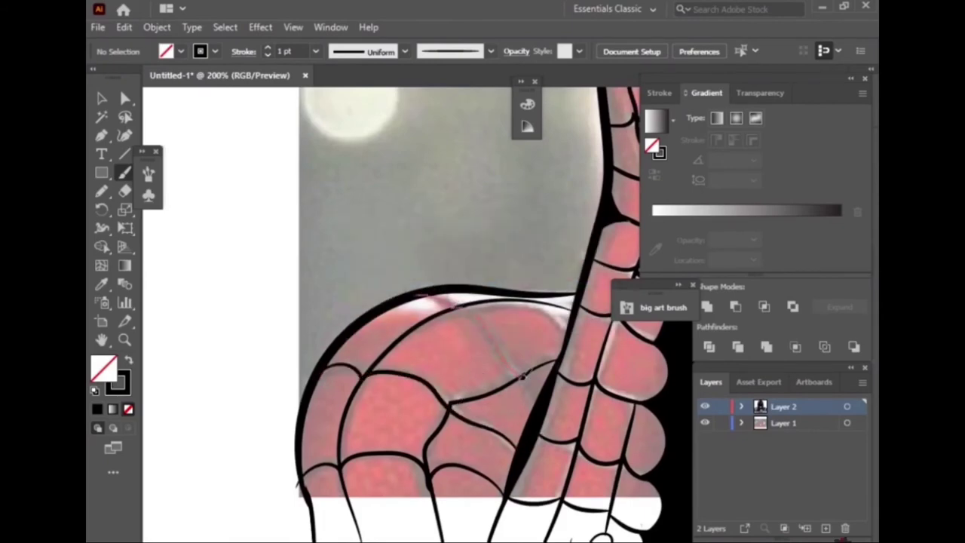
pyautogui.moveTo(521, 375); pyautogui.dragTo(524, 374)
pyautogui.moveTo(539, 291); pyautogui.dragTo(557, 300)
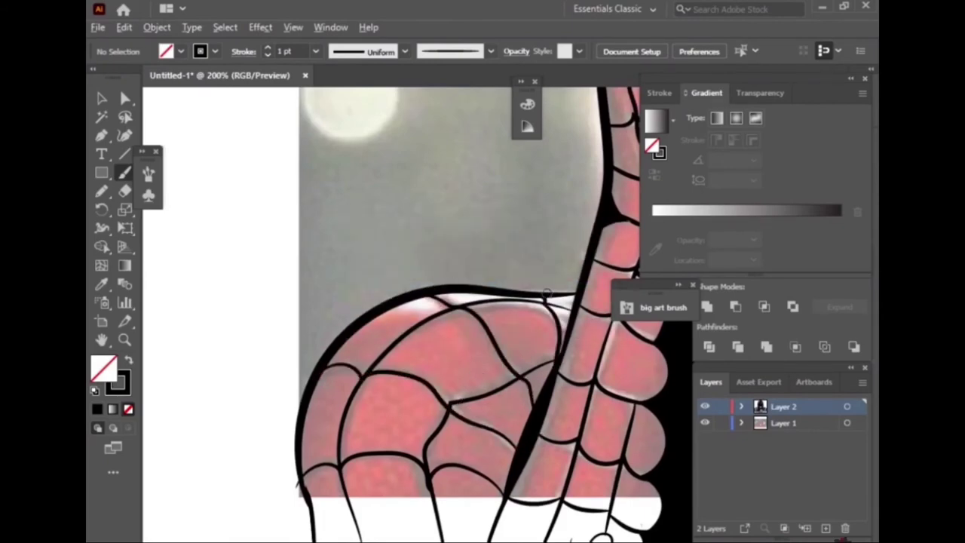
# Preview the line art without the photo, then extend the chest web strands into the drips
pyautogui.hotkey('ctrl', '0')
pyautogui.hotkey('ctrl', '1')
pyautogui.click(704, 423)
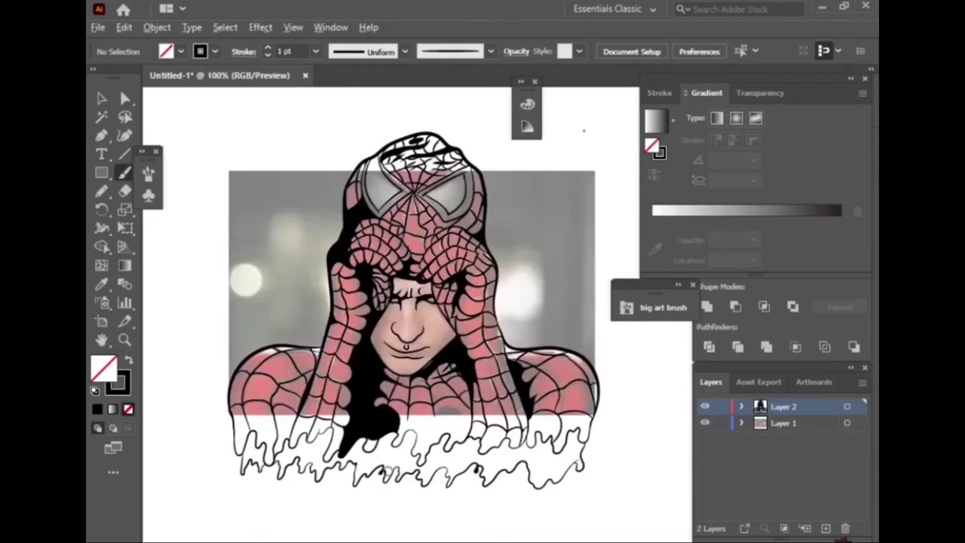
pyautogui.scroll(2, 461, 444)
pyautogui.scroll(2, 461, 445)
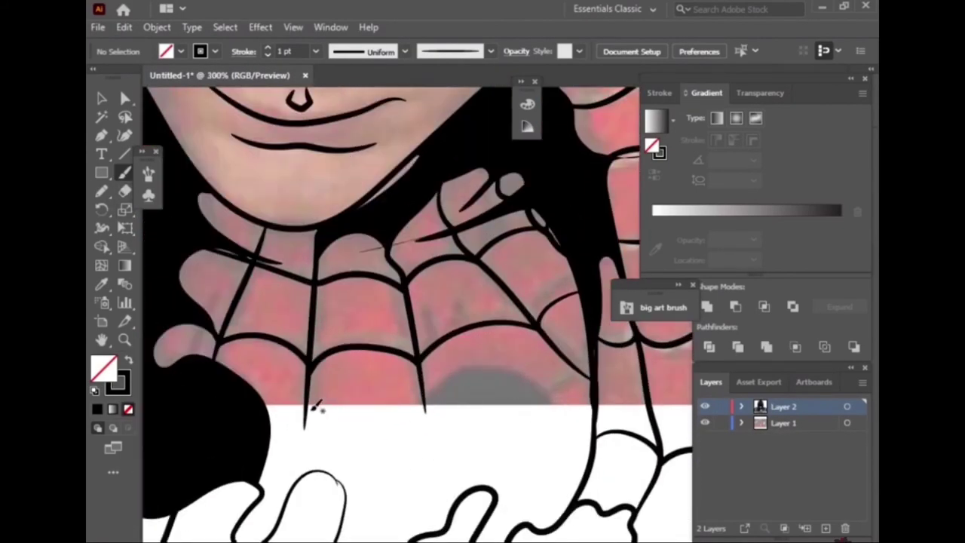
pyautogui.moveTo(314, 409); pyautogui.dragTo(301, 476)
pyautogui.moveTo(422, 374); pyautogui.dragTo(431, 531)
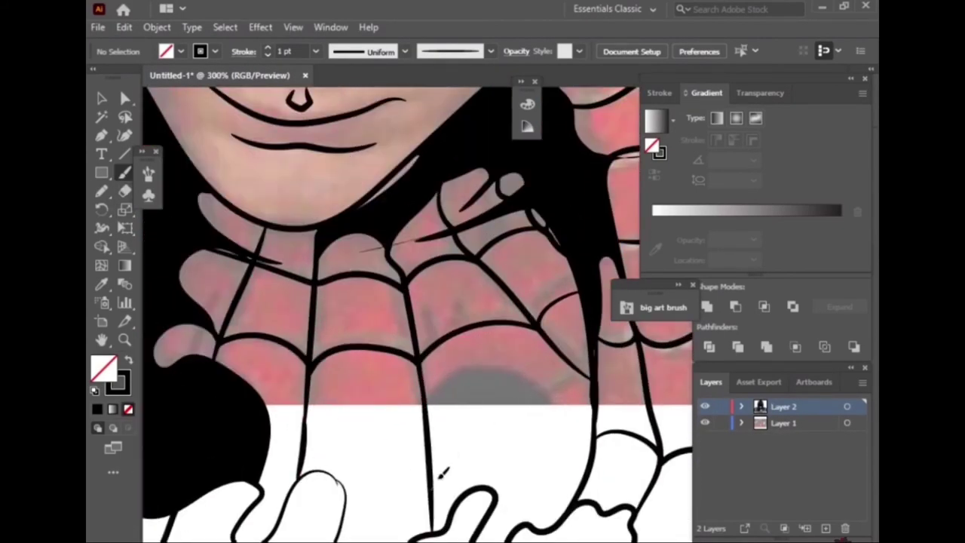
pyautogui.moveTo(431, 486)
pyautogui.mouseDown()
pyautogui.moveTo(593, 401)
pyautogui.moveTo(248, 473)
pyautogui.mouseUp()
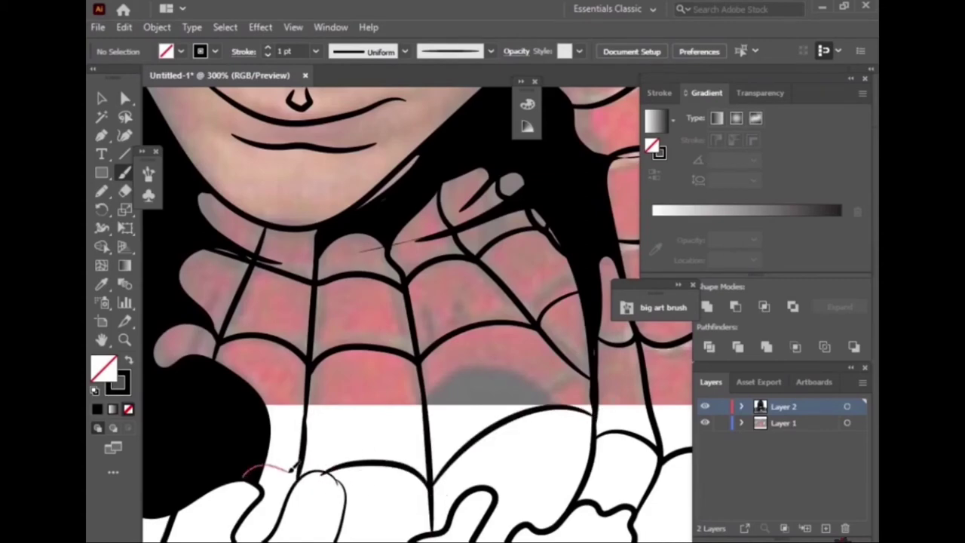
pyautogui.hotkey('ctrl', '0')
# With the reference photo hidden, enlarge the selected line art to fill the artboard
pyautogui.click(706, 423)
pyautogui.hotkey('ctrl', '-')
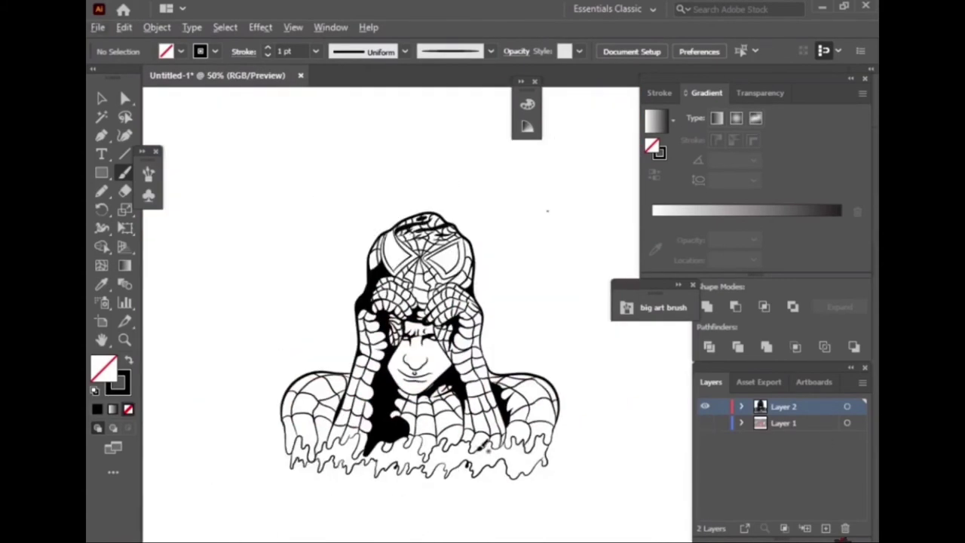
pyautogui.press('v')
pyautogui.moveTo(224, 159); pyautogui.dragTo(620, 510)
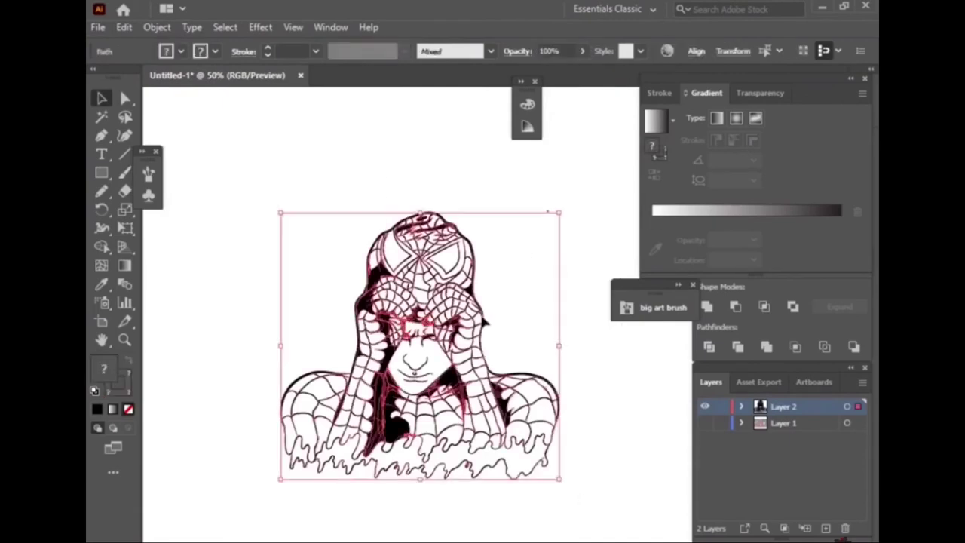
pyautogui.hotkey('ctrl', '-')
pyautogui.hotkey('ctrl', '-')
pyautogui.hotkey('ctrl', '-')
pyautogui.click(157, 27)
pyautogui.click(226, 201)
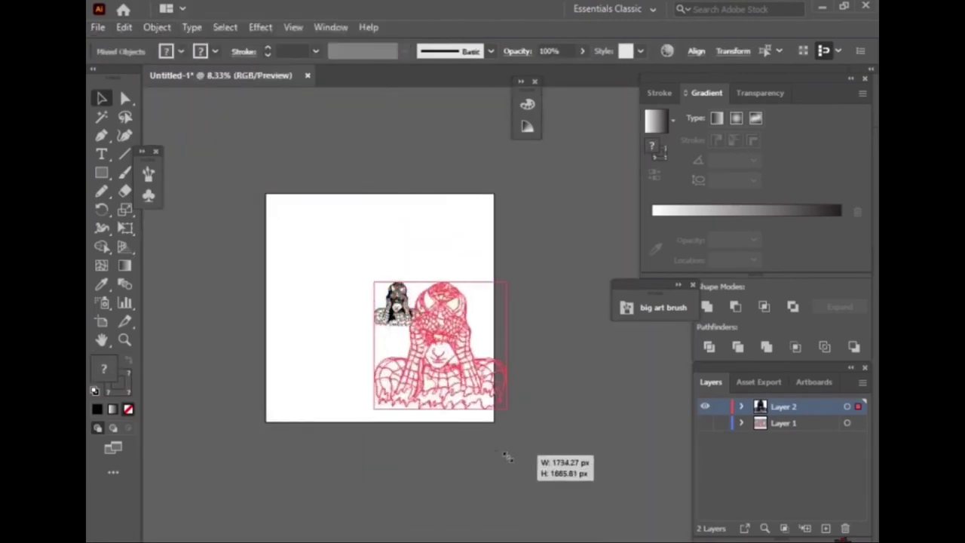
pyautogui.moveTo(422, 329); pyautogui.dragTo(280, 195)
pyautogui.moveTo(375, 370); pyautogui.dragTo(353, 388)
# Duplicate Layer 2 as a backup and lock the copy
pyautogui.click(764, 355)
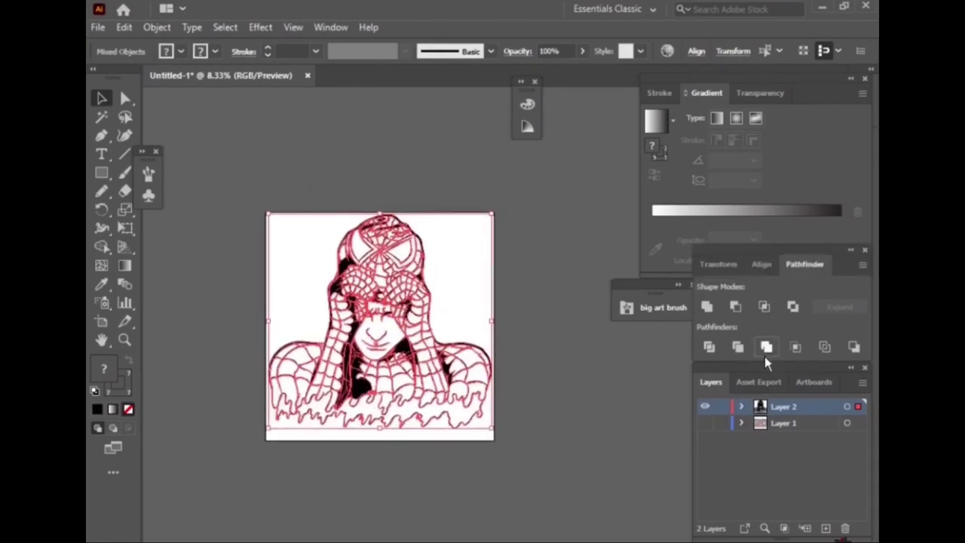
pyautogui.moveTo(784, 407); pyautogui.dragTo(826, 527)
pyautogui.click(722, 407)
# Draw a red-filled square covering the whole artboard
pyautogui.hotkey('shift', 'x')
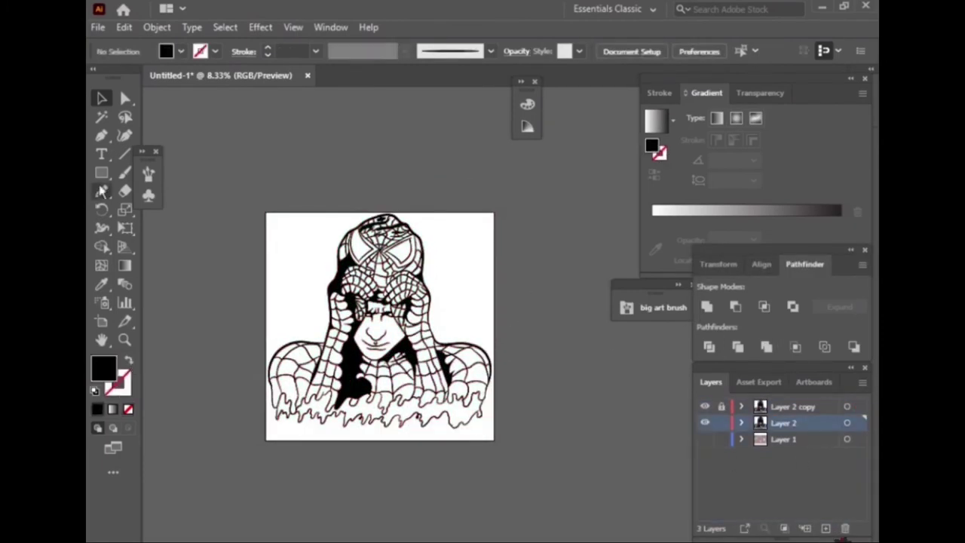
pyautogui.press('m')
pyautogui.doubleClick(104, 369)
pyautogui.click(618, 201)
pyautogui.press('Return')
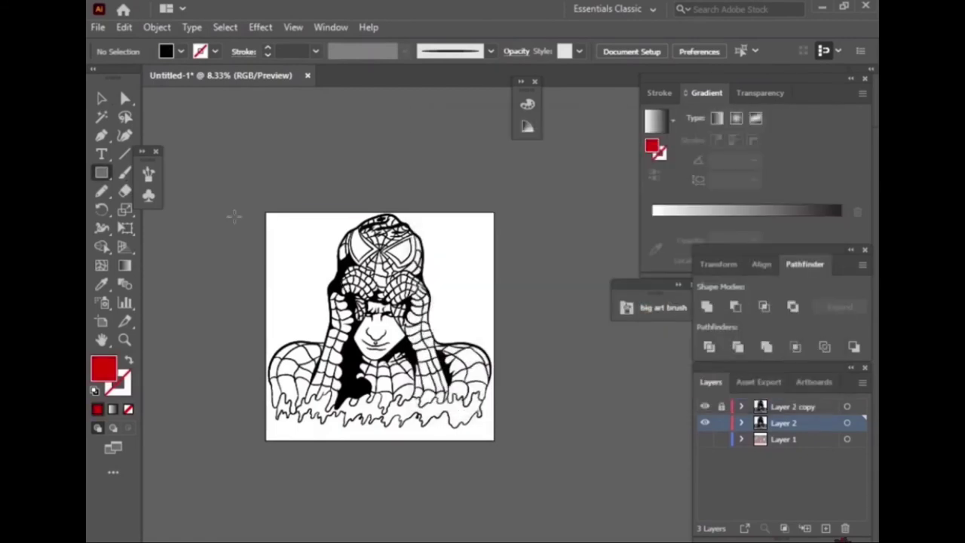
pyautogui.moveTo(267, 213); pyautogui.dragTo(496, 439)
# Send the red square behind the line art and combine both into a compound path
pyautogui.click(104, 101)
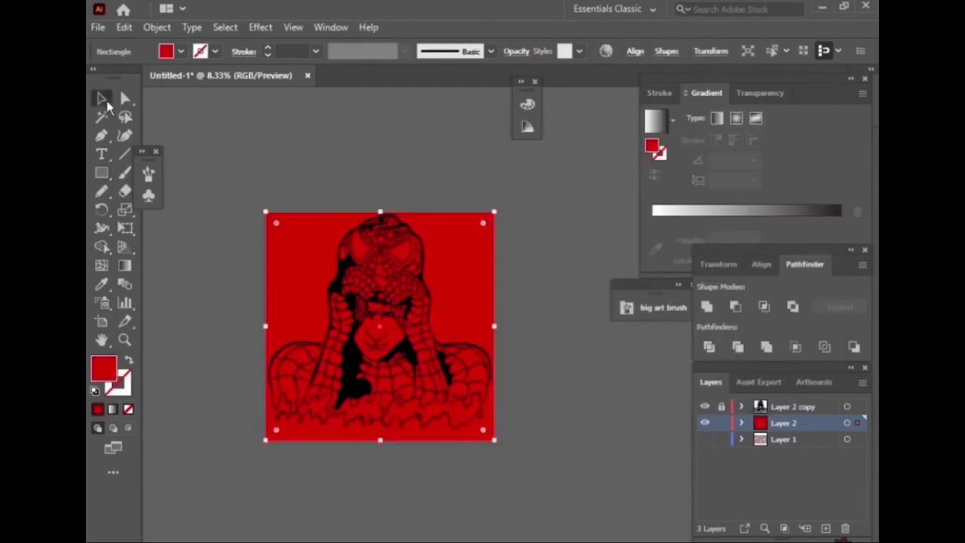
pyautogui.rightClick(447, 245)
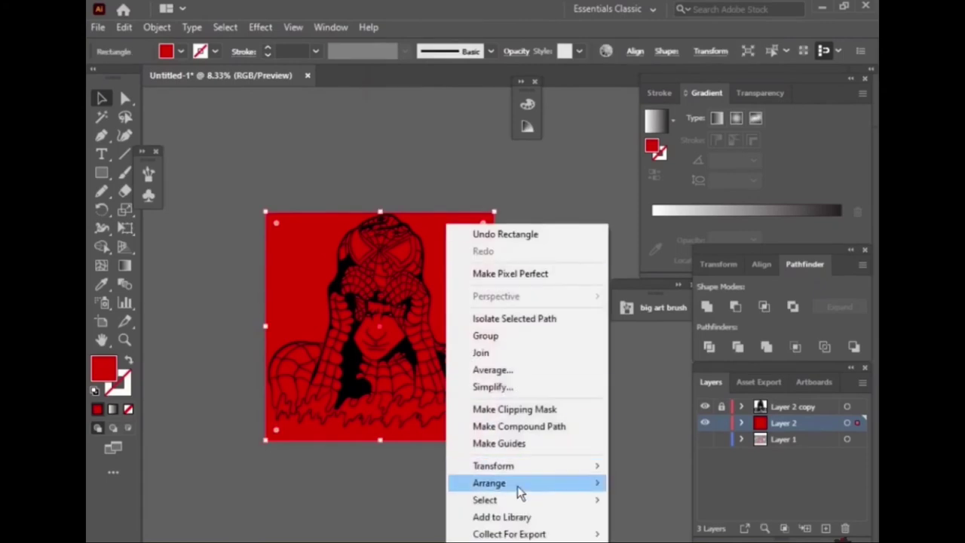
pyautogui.click(648, 529)
pyautogui.moveTo(306, 145); pyautogui.dragTo(548, 494)
pyautogui.hotkey('ctrl', '8')
# Enter the combined group and fill the drips at the bottom with black
pyautogui.rightClick(459, 276)
pyautogui.click(467, 281)
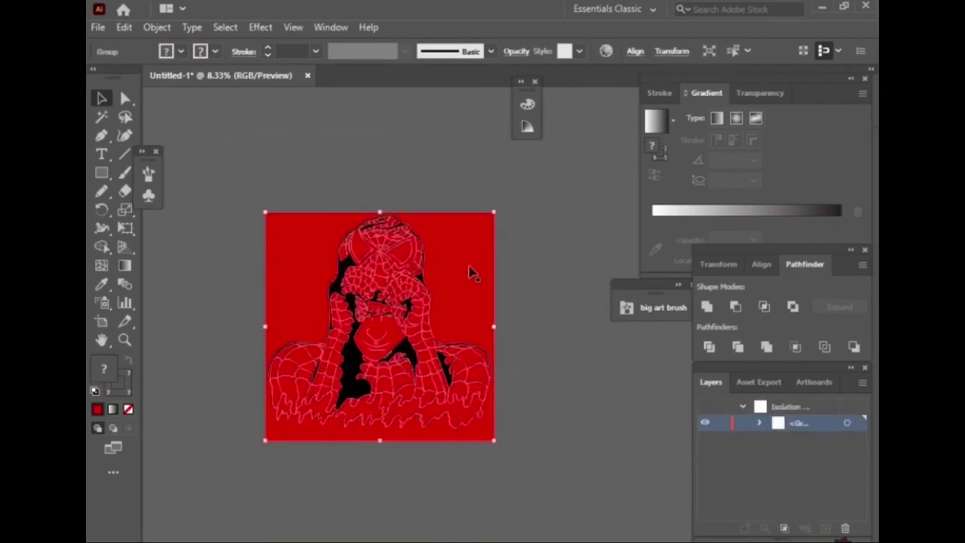
pyautogui.click(470, 425)
pyautogui.doubleClick(102, 369)
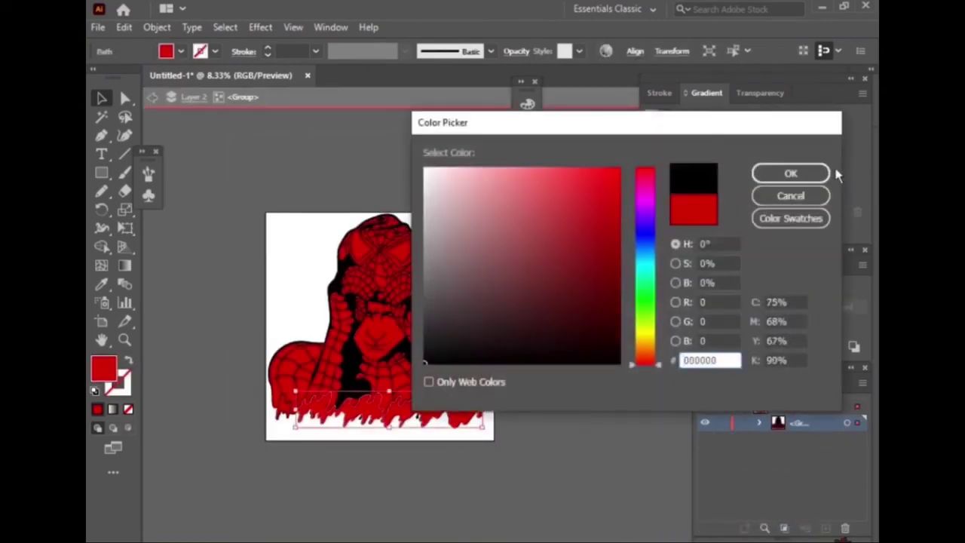
pyautogui.click(791, 170)
pyautogui.scroll(4, 264, 415)
pyautogui.scroll(-4, 264, 415)
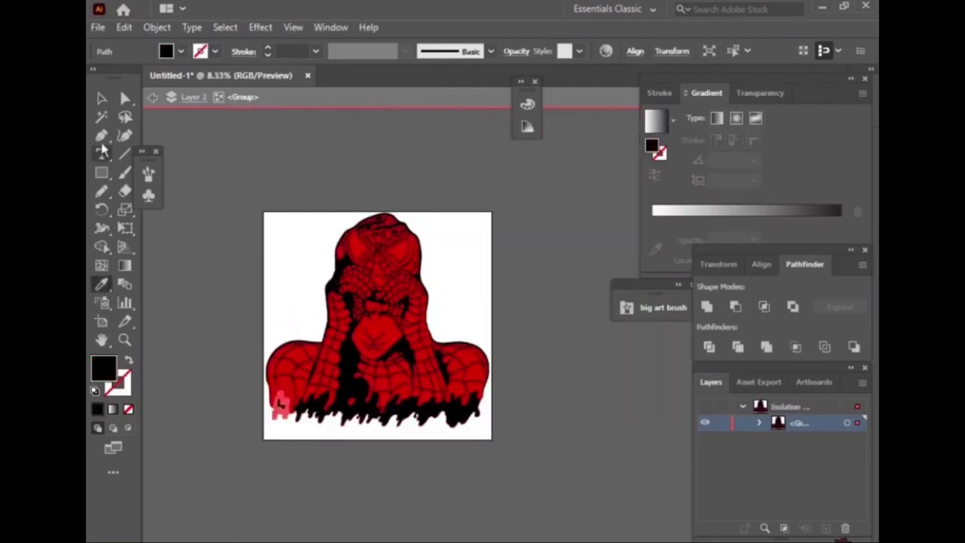
pyautogui.scroll(4, 380, 245)
pyautogui.scroll(1, 381, 245)
# Fill both mask eye lenses with white
pyautogui.click(317, 286)
pyautogui.keyDown('shift'); pyautogui.click(490, 331); pyautogui.keyUp('shift')
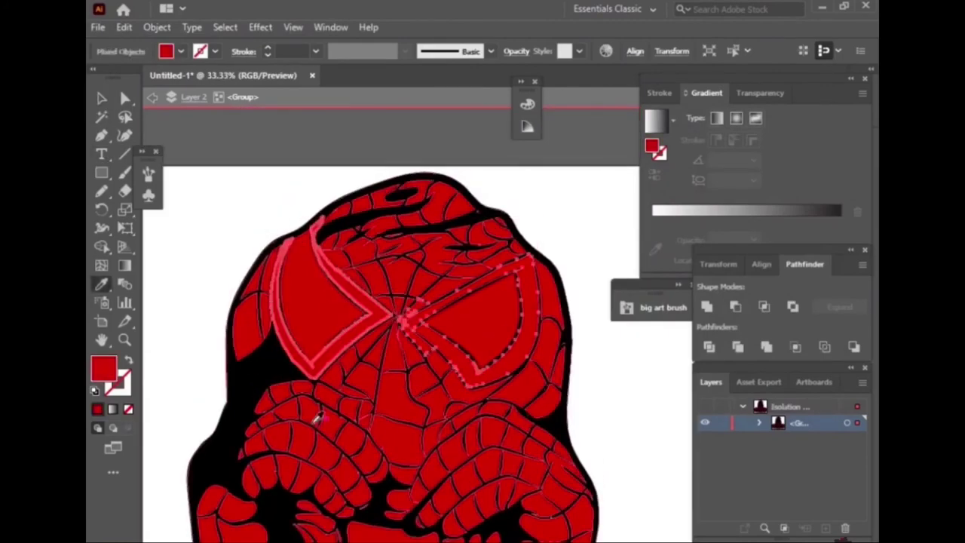
pyautogui.scroll(-2, 291, 280)
pyautogui.click(288, 308)
pyautogui.doubleClick(104, 368)
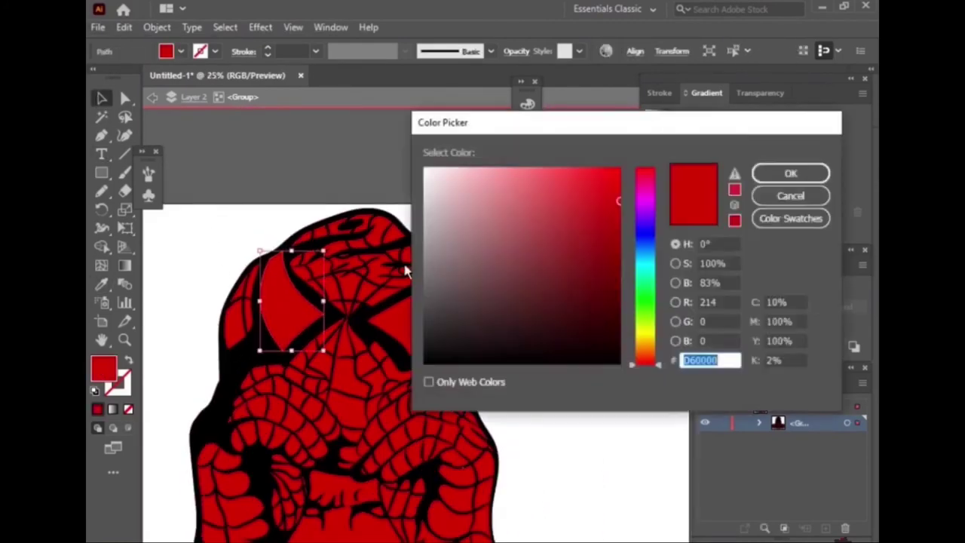
pyautogui.click(818, 175)
pyautogui.click(404, 317)
pyautogui.press('i')
pyautogui.click(290, 302)
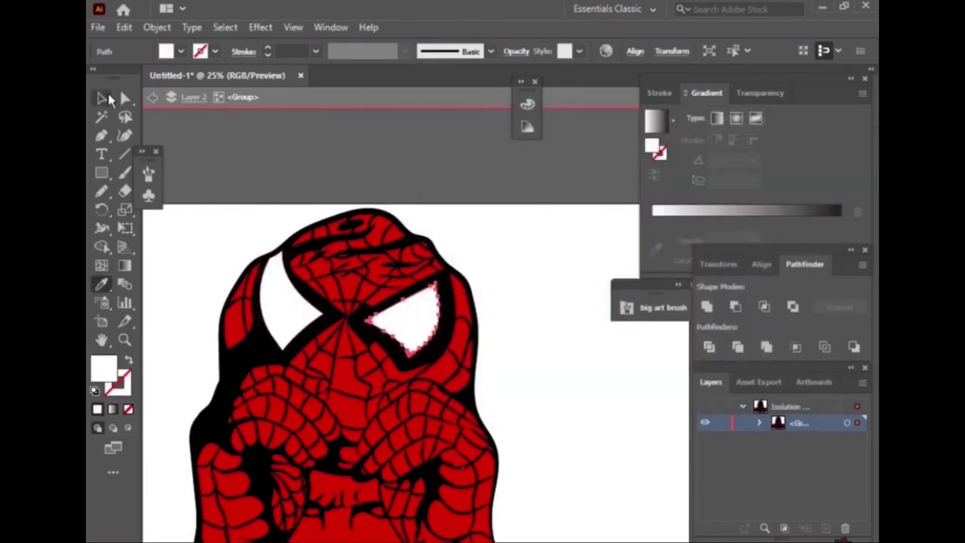
pyautogui.scroll(-5, 405, 365)
# Select the red face shape and bring up the panel list
pyautogui.click(404, 365)
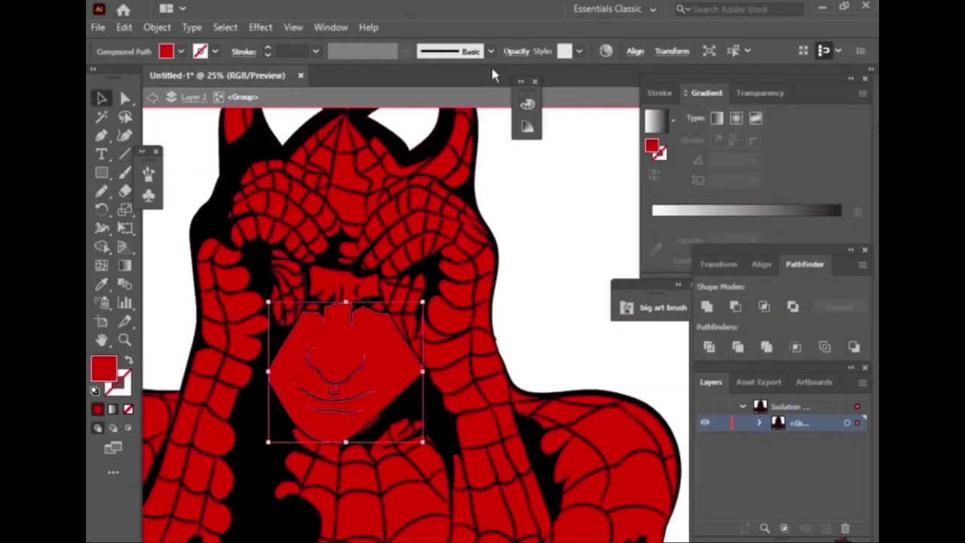
pyautogui.click(330, 26)
pyautogui.scroll(-3, 415, 138)
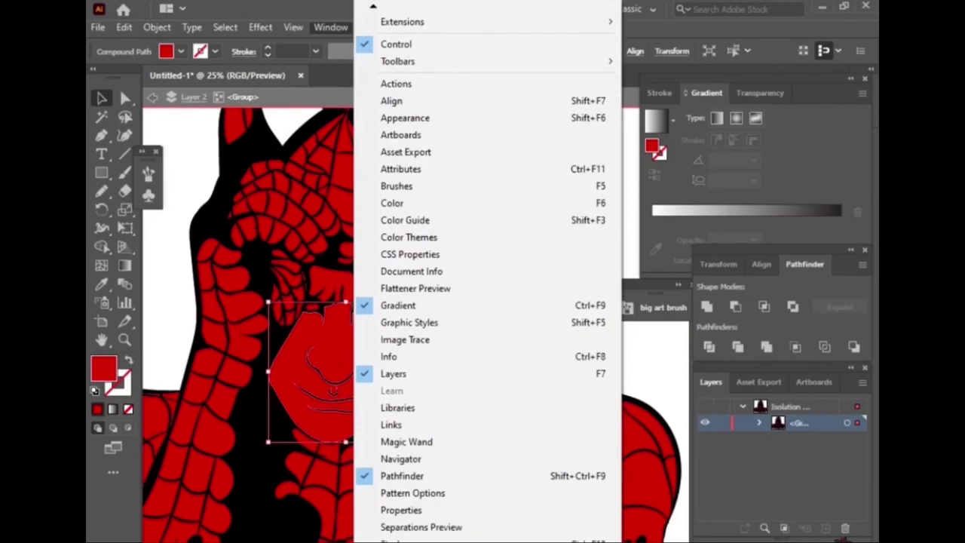
# Load the CHIWORLD SKIN TONES #1 swatch library from Downloads and move it off the face
pyautogui.scroll(-2, 420, 452)
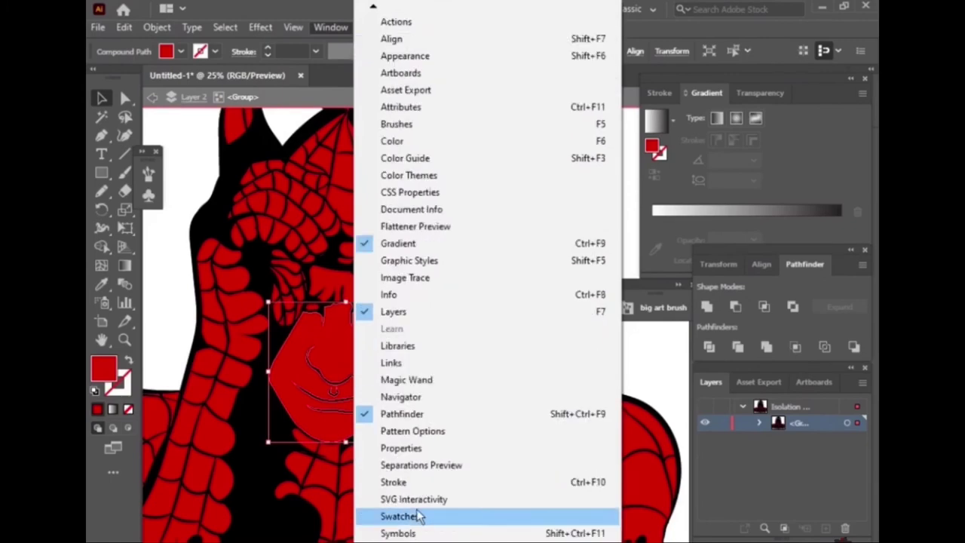
pyautogui.click(420, 517)
pyautogui.click(301, 374)
pyautogui.click(362, 539)
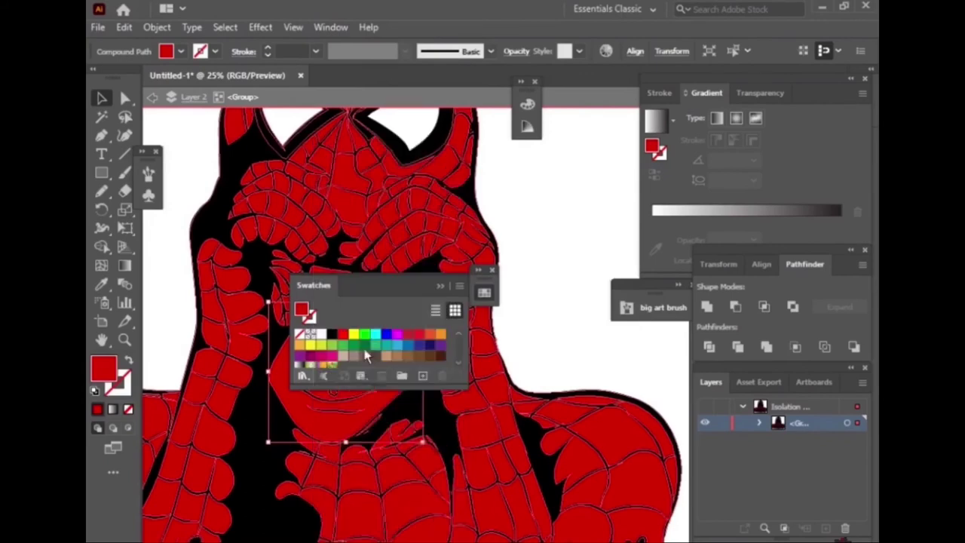
pyautogui.write('chi')
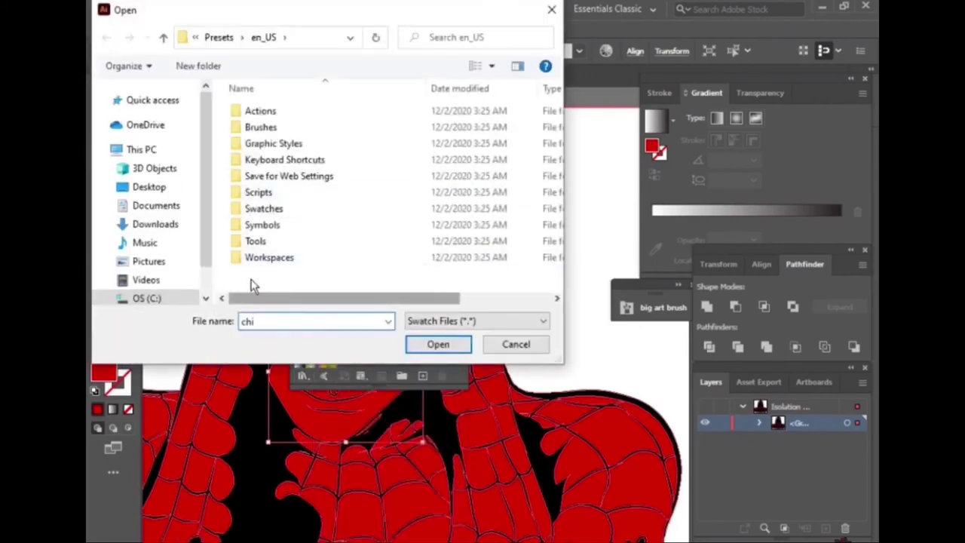
pyautogui.click(162, 212)
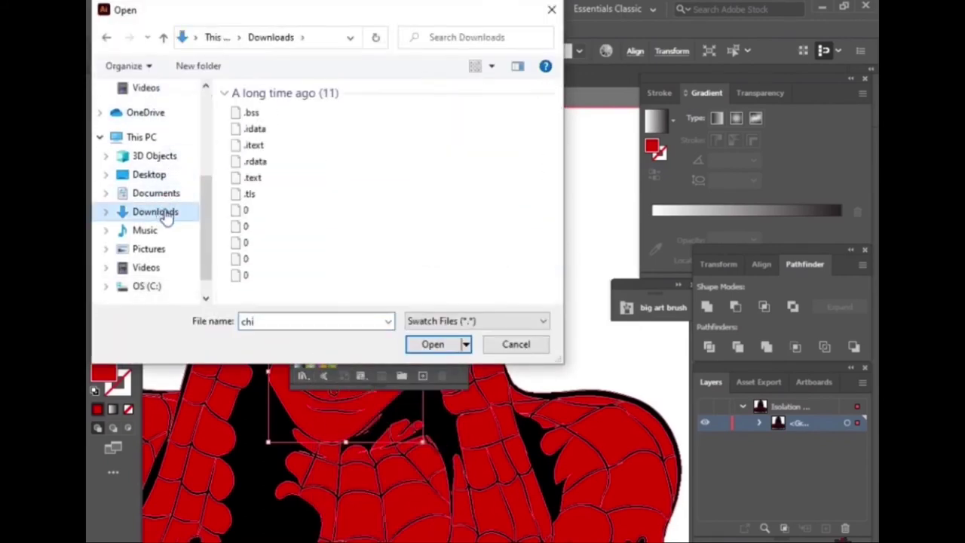
pyautogui.click(289, 198)
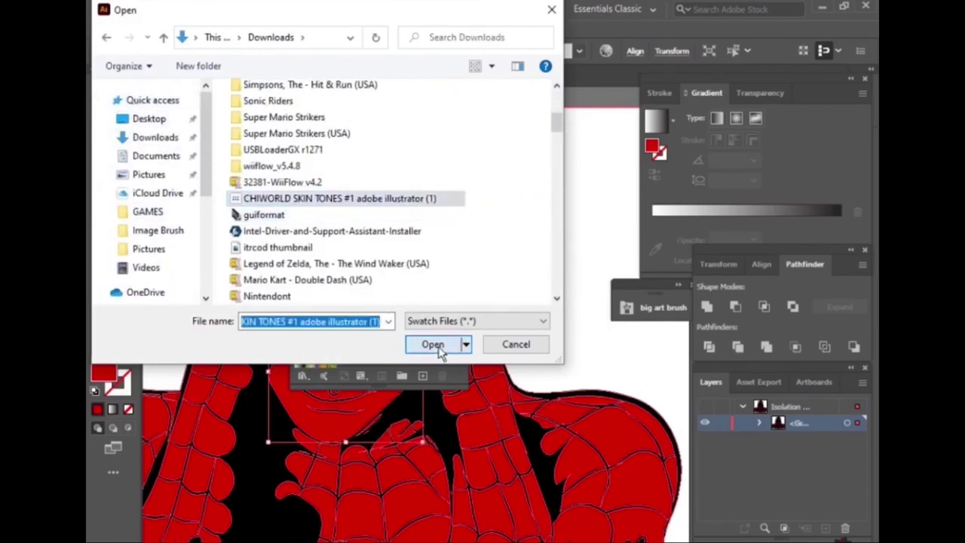
pyautogui.click(435, 345)
pyautogui.moveTo(511, 260); pyautogui.dragTo(657, 228)
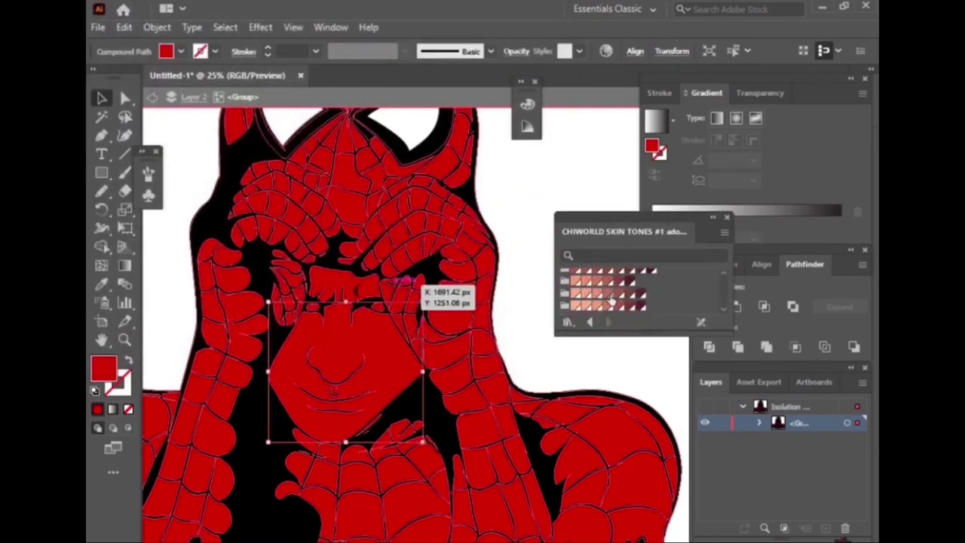
# Fill the face and the two eye-strip shapes with a light peach skin tone
pyautogui.click(611, 300)
pyautogui.click(713, 218)
pyautogui.click(317, 286)
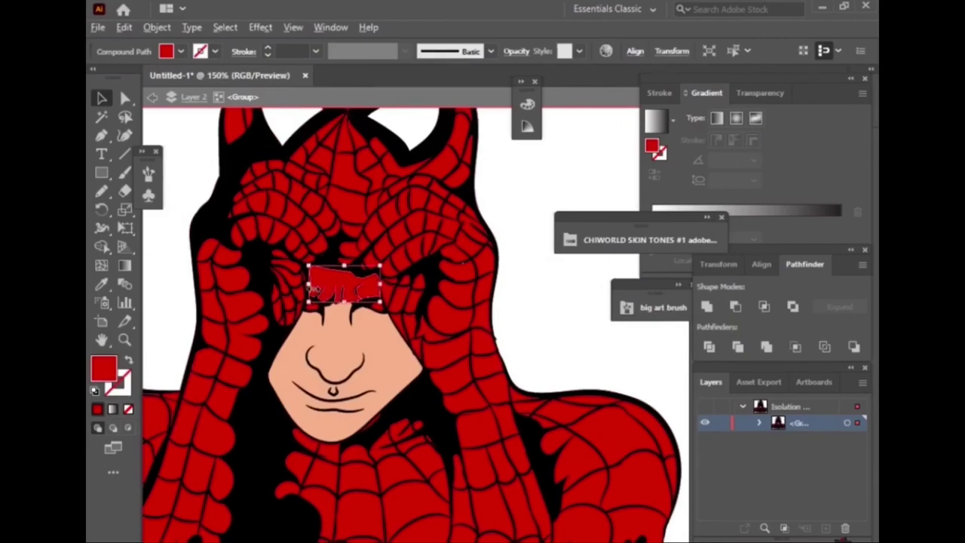
pyautogui.scroll(5, 314, 288)
pyautogui.keyDown('shift'); pyautogui.click(581, 383); pyautogui.keyUp('shift')
pyautogui.scroll(-5, 433, 377)
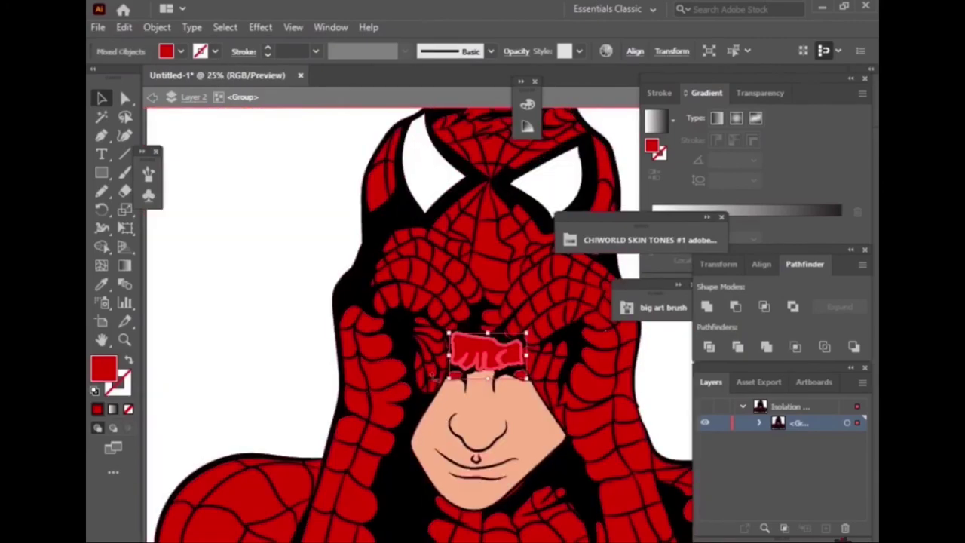
pyautogui.click(648, 240)
pyautogui.click(407, 305)
pyautogui.click(279, 244)
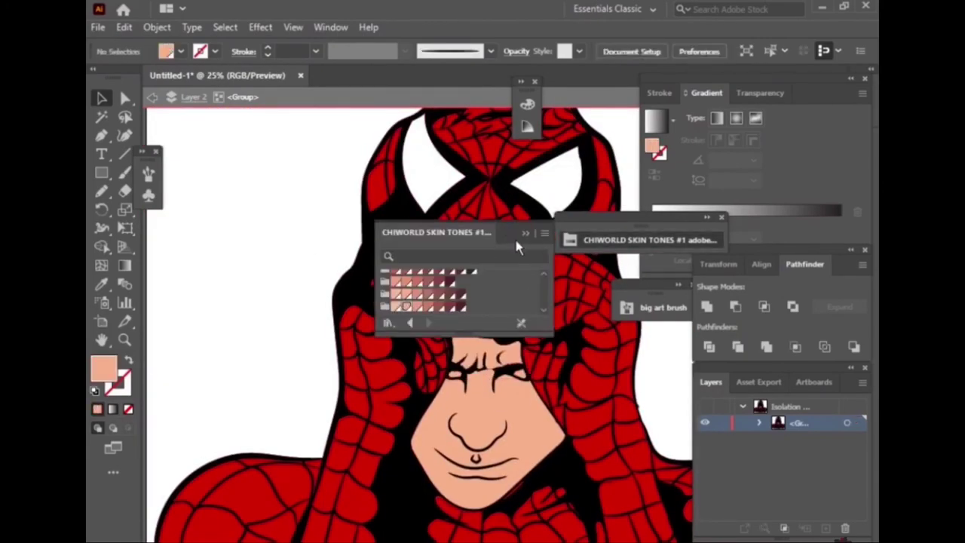
pyautogui.click(706, 217)
pyautogui.scroll(-2, 211, 414)
pyautogui.scroll(4, 324, 301)
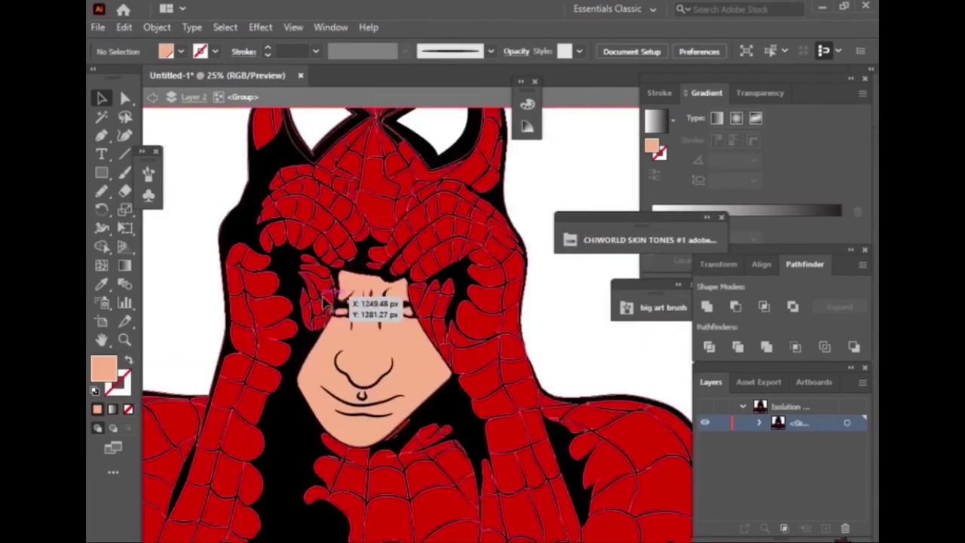
# Leave and re-enter the isolated Layer 2 artwork group, then return to all layers
pyautogui.click(648, 239)
pyautogui.click(286, 97)
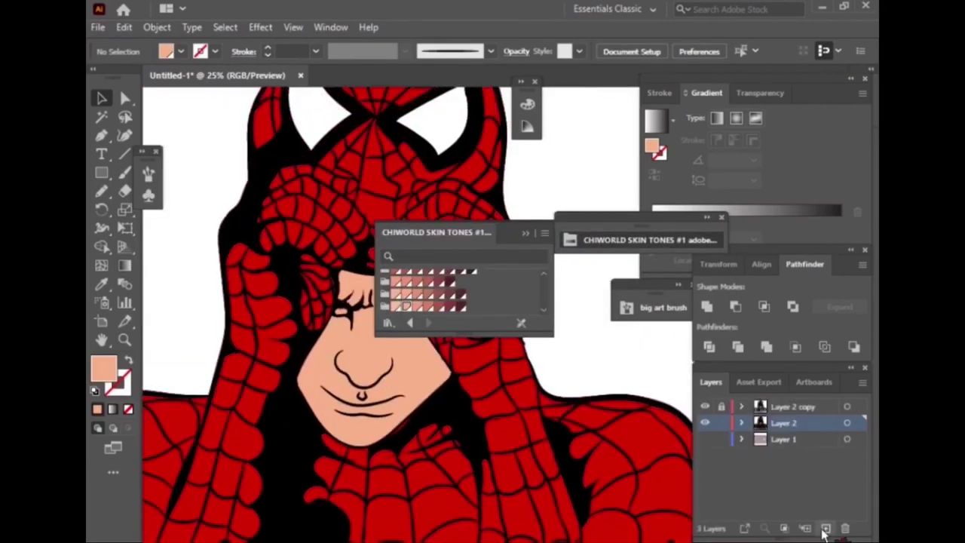
pyautogui.scroll(3, 407, 430)
pyautogui.rightClick(399, 431)
pyautogui.doubleClick(399, 445)
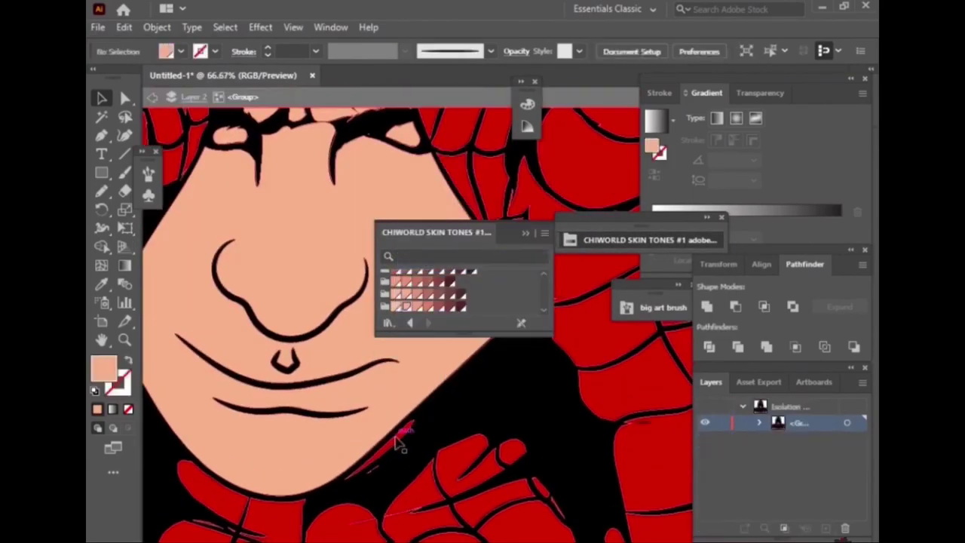
pyautogui.scroll(2, 400, 444)
pyautogui.scroll(-5, 161, 355)
pyautogui.scroll(2, 199, 219)
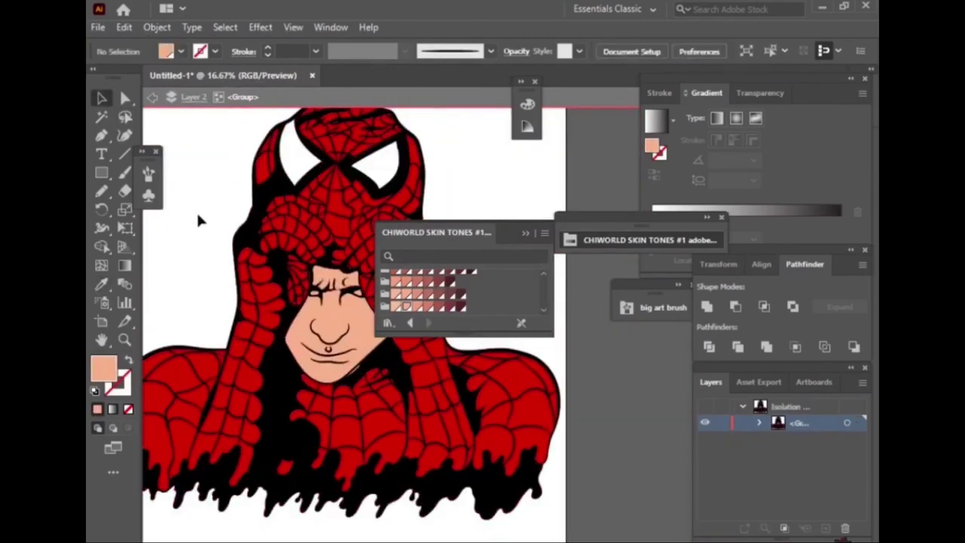
pyautogui.scroll(3, 199, 219)
pyautogui.doubleClick(175, 235)
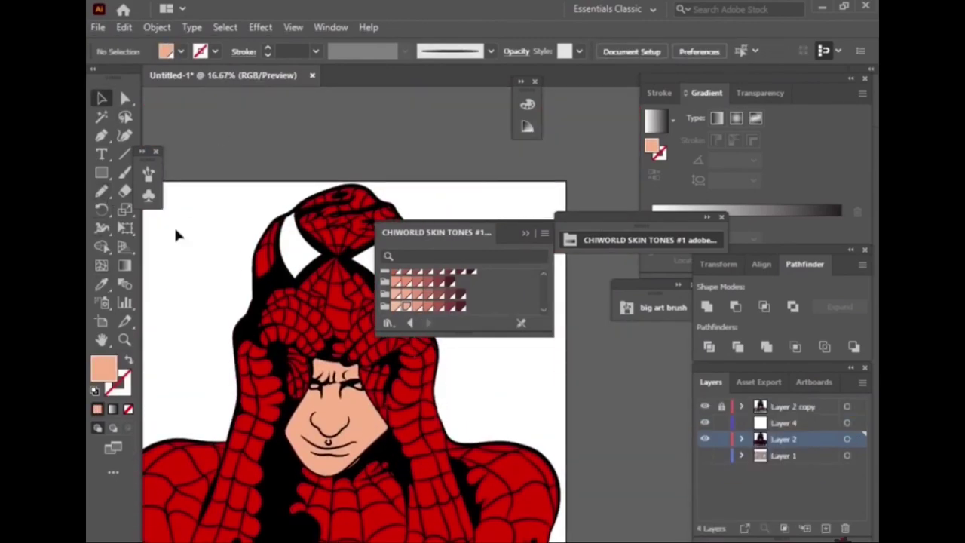
# With the Pencil and a darker skin tone, shade over the eyes and beside the nose
pyautogui.click(101, 191)
pyautogui.click(415, 306)
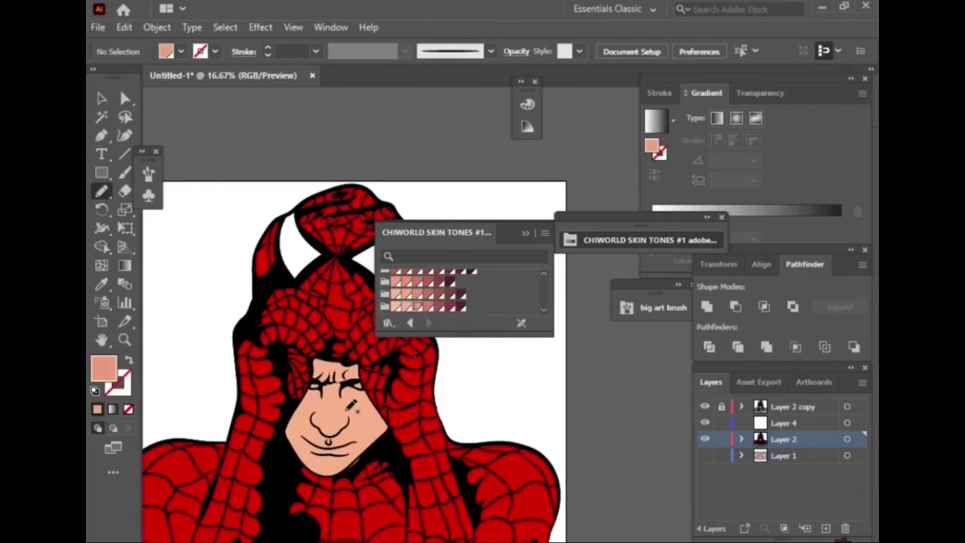
pyautogui.scroll(2, 350, 405)
pyautogui.scroll(1, 370, 331)
pyautogui.scroll(2, 384, 259)
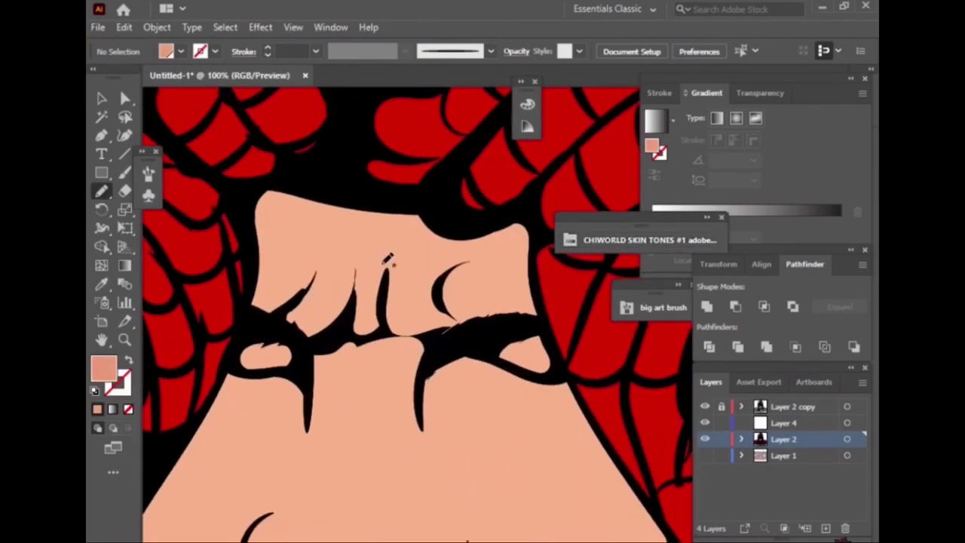
pyautogui.scroll(-5, 387, 260)
pyautogui.scroll(-1, 555, 274)
pyautogui.scroll(2, 466, 296)
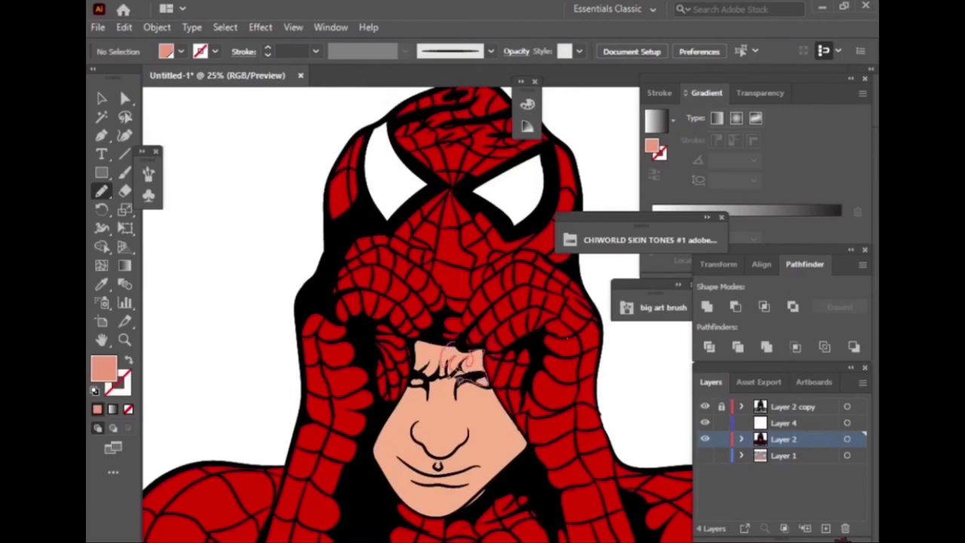
pyautogui.moveTo(421, 349); pyautogui.dragTo(453, 347)
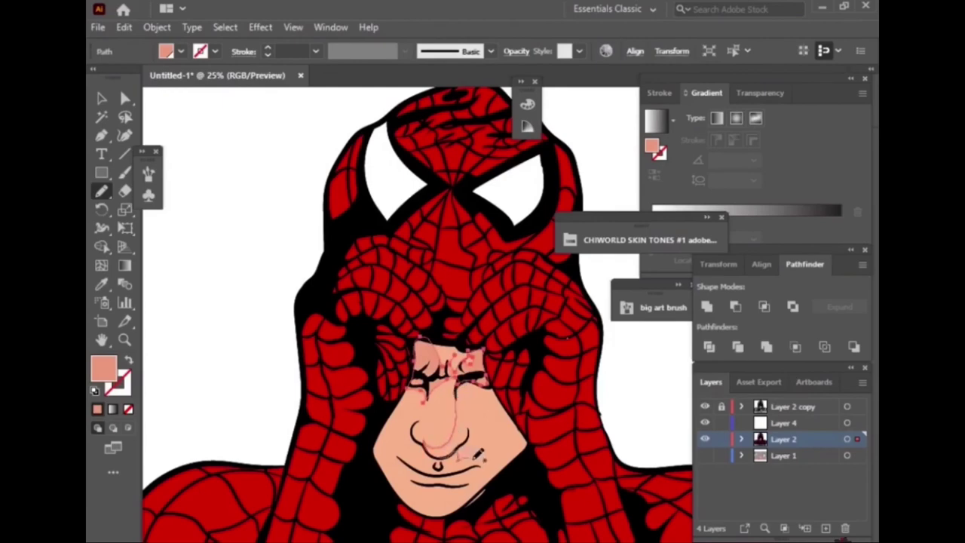
pyautogui.moveTo(465, 392); pyautogui.dragTo(460, 388)
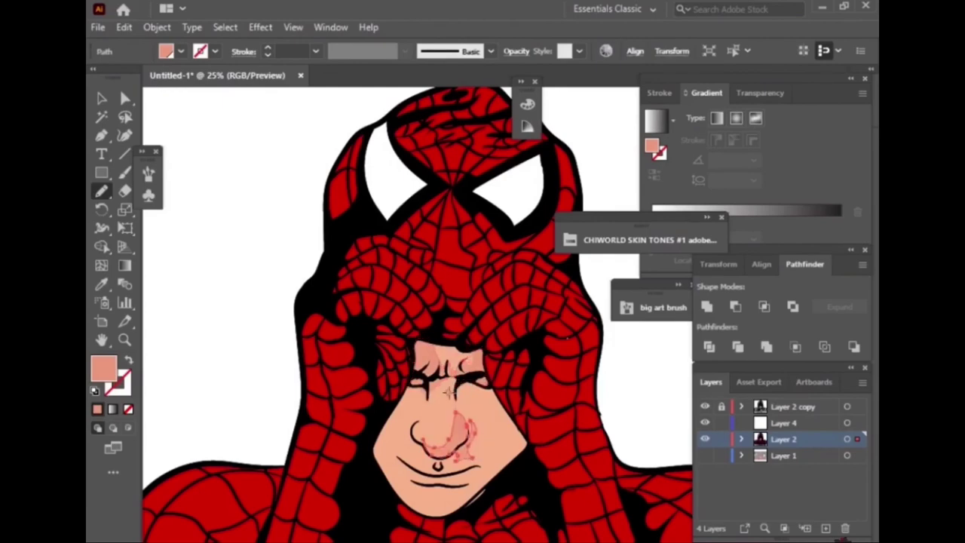
pyautogui.rightClick(424, 381)
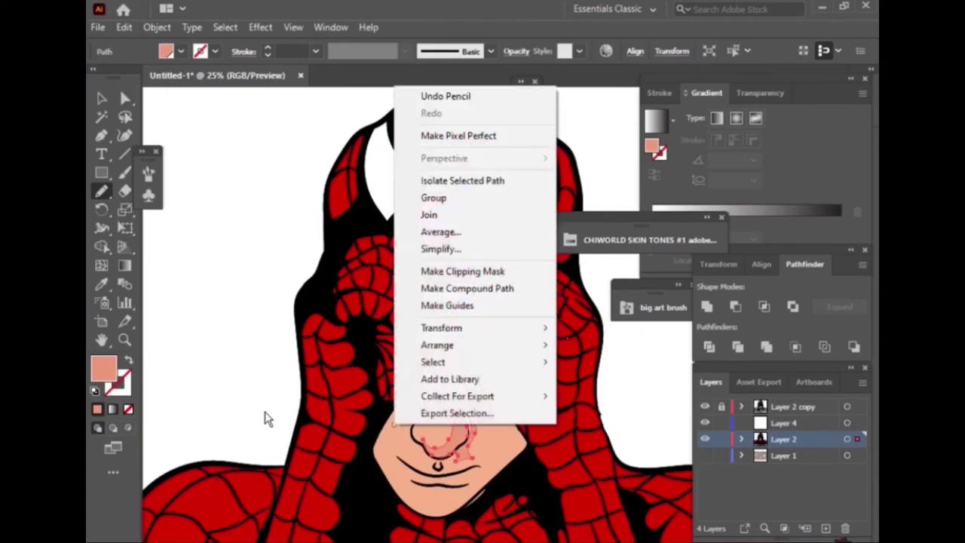
pyautogui.click(268, 417)
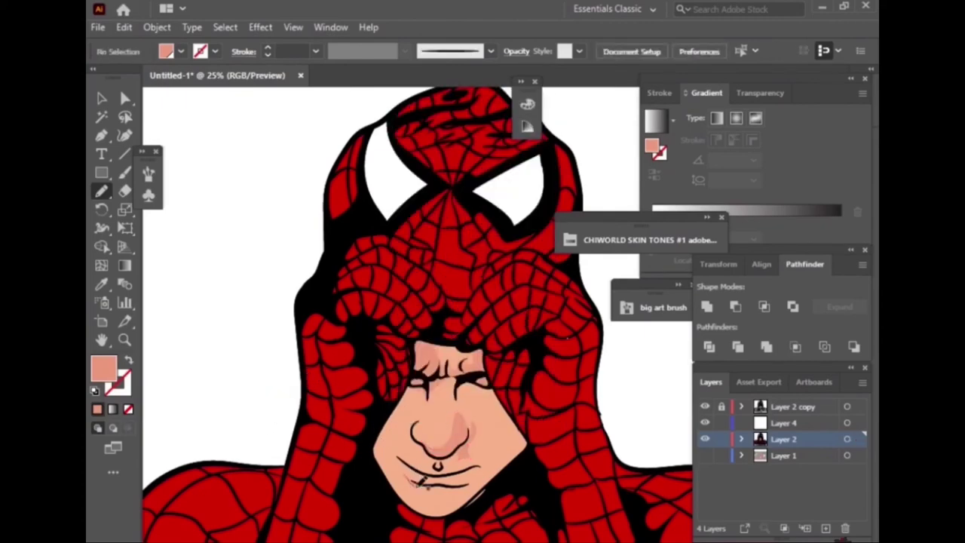
# Draw skin-tone shading shapes along the chin and on both cheeks
pyautogui.moveTo(423, 486); pyautogui.dragTo(439, 503)
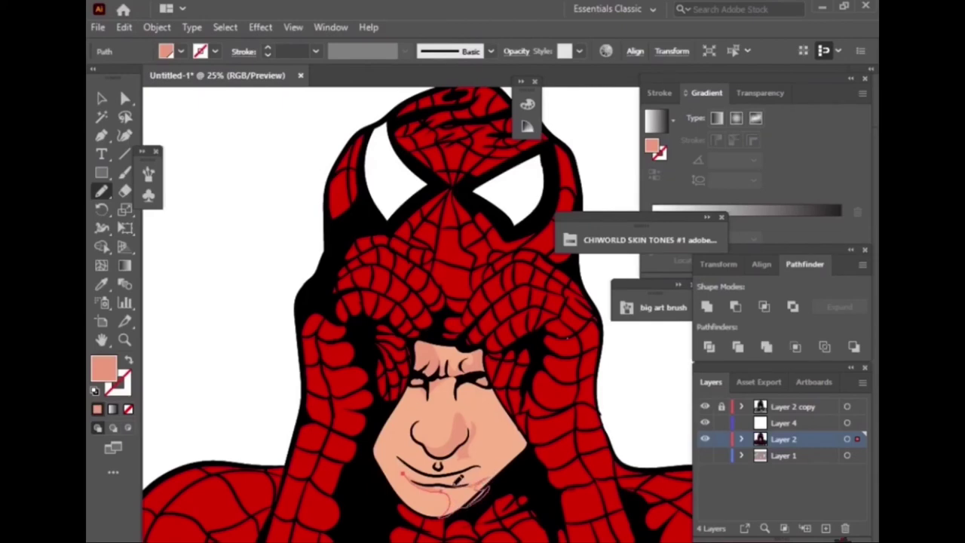
pyautogui.moveTo(457, 479)
pyautogui.mouseDown()
pyautogui.moveTo(439, 467)
pyautogui.moveTo(486, 471)
pyautogui.mouseUp()
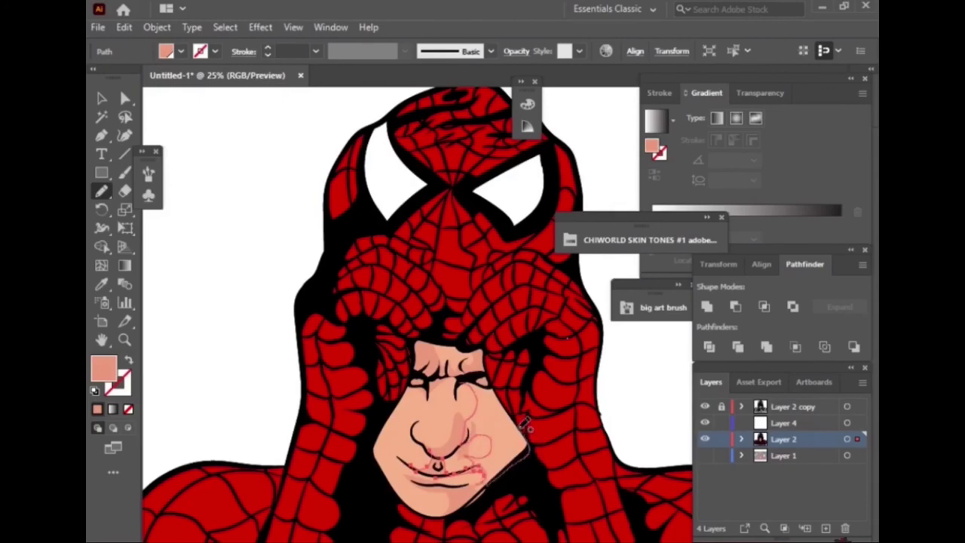
pyautogui.moveTo(497, 381); pyautogui.dragTo(482, 404)
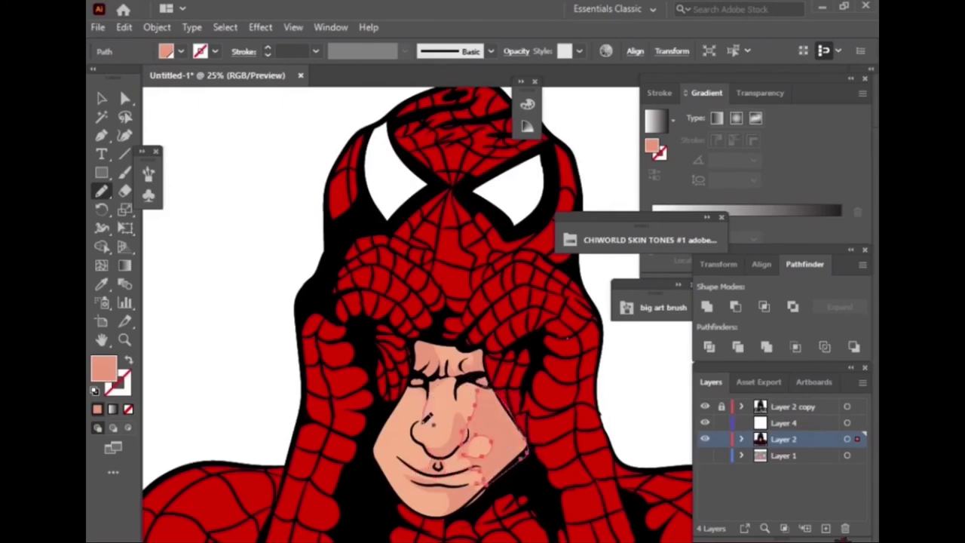
pyautogui.hotkey('ctrl', 'shift', 'a')
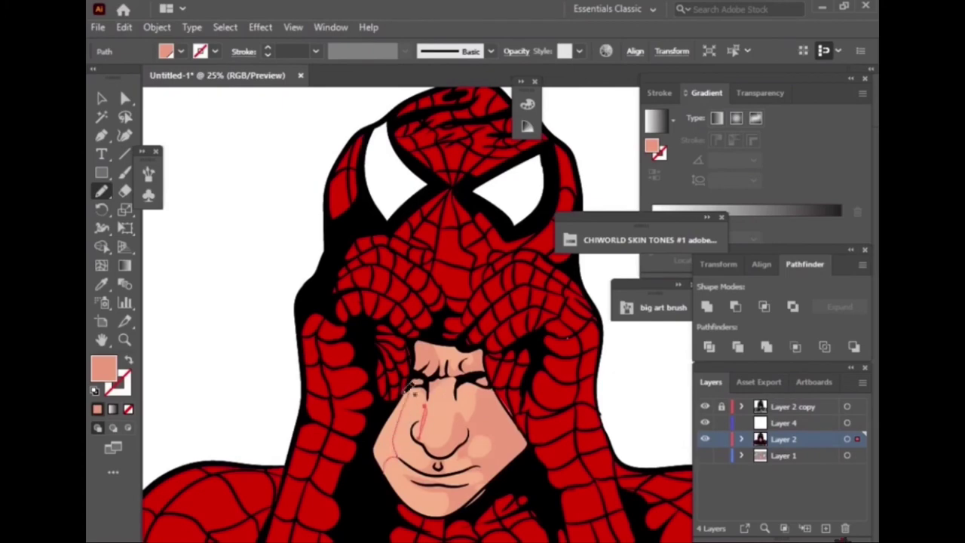
pyautogui.moveTo(407, 386); pyautogui.dragTo(380, 452)
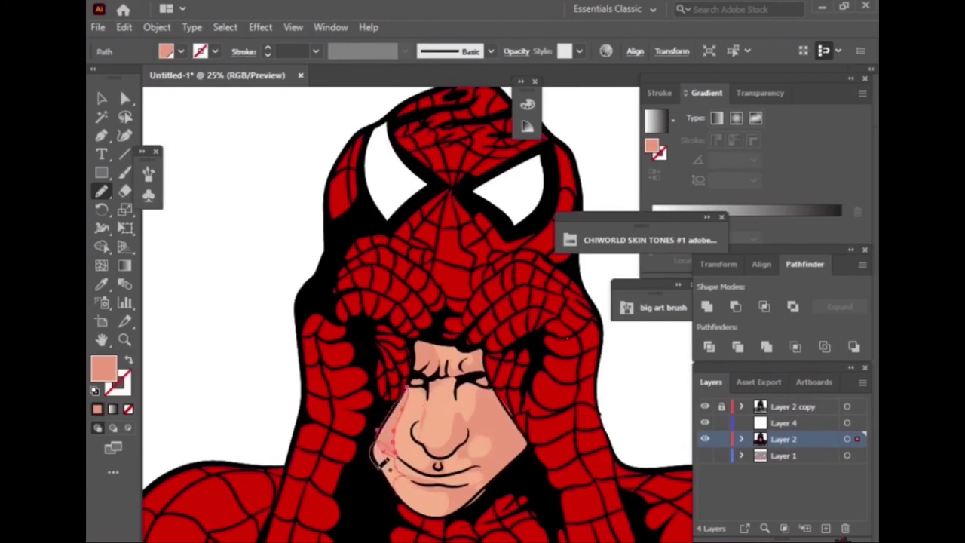
# Trim the right cheek shading's edge along the jaw with the Eraser
pyautogui.click(101, 98)
pyautogui.click(149, 195)
pyautogui.click(199, 230)
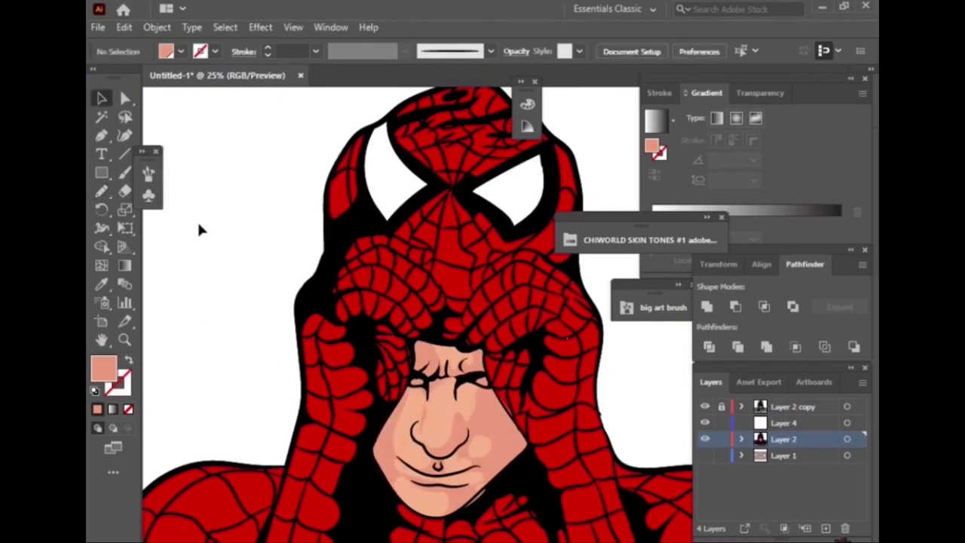
pyautogui.scroll(1, 200, 229)
pyautogui.scroll(3, 435, 354)
pyautogui.click(435, 354)
pyautogui.hotkey('shift', 'e')
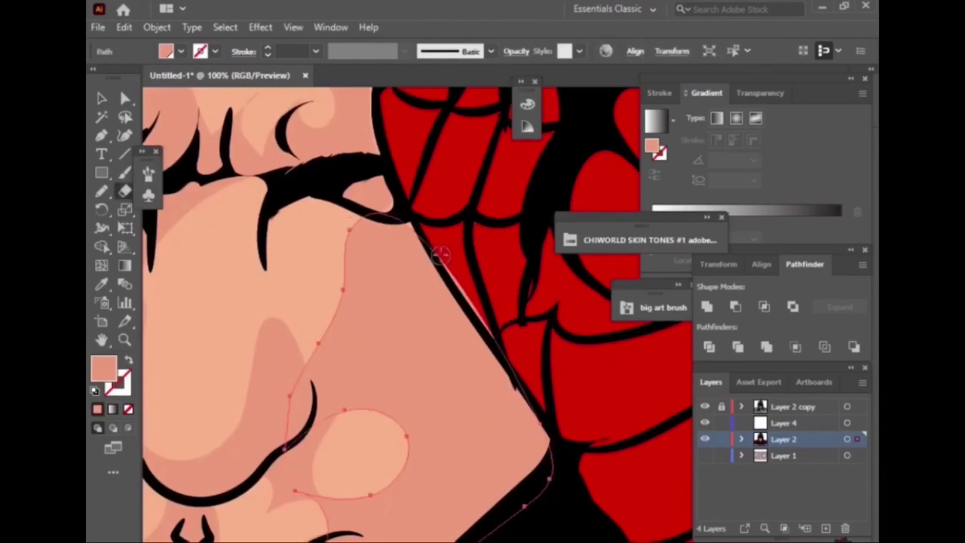
pyautogui.moveTo(441, 255); pyautogui.dragTo(525, 369)
# Zoom out to the whole artwork and add a new Layer 6 for the suit shading
pyautogui.hotkey('ctrl', '0')
pyautogui.press('v')
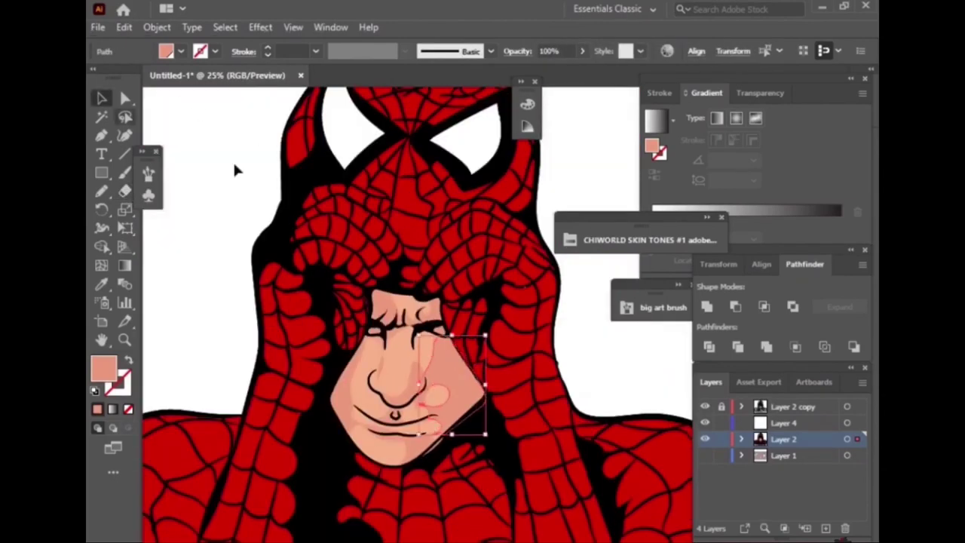
pyautogui.click(232, 160)
pyautogui.hotkey('ctrl', '0')
pyautogui.click(825, 528)
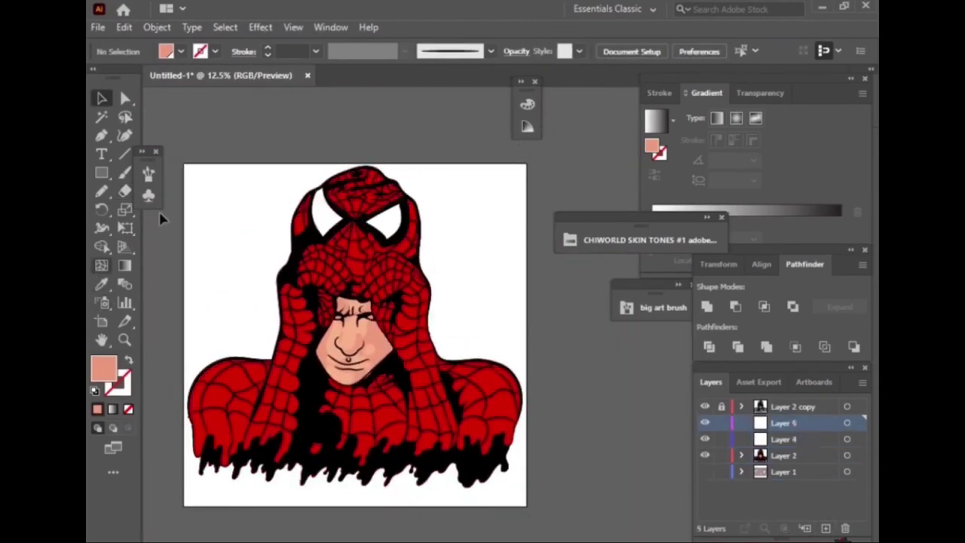
# Sample the suit red and set a darker version of it as the fill colour
pyautogui.press('i')
pyautogui.click(352, 262)
pyautogui.doubleClick(104, 367)
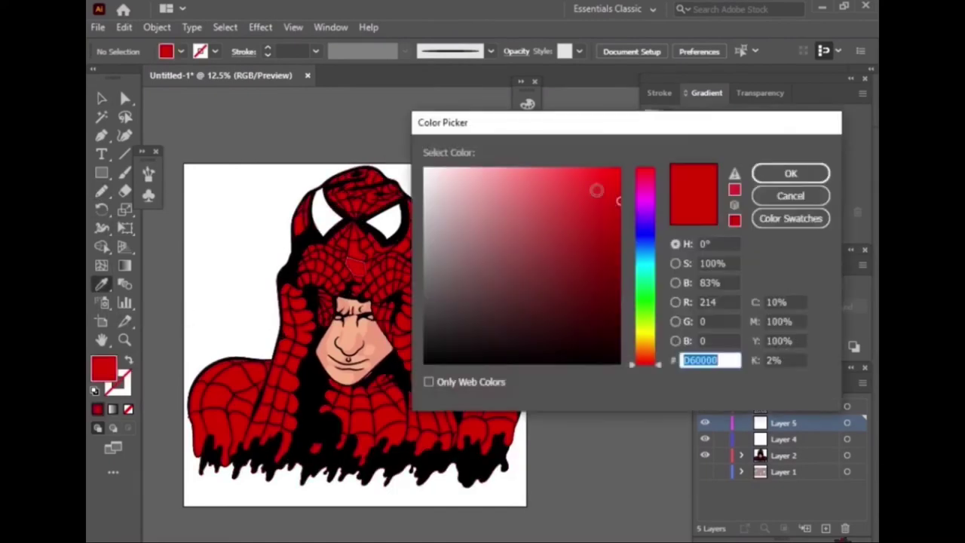
pyautogui.moveTo(618, 200)
pyautogui.mouseDown()
pyautogui.moveTo(614, 222)
pyautogui.moveTo(618, 208)
pyautogui.mouseUp()
pyautogui.click(790, 174)
# Draw darker-red Pencil shading strokes along the left hand's folds and knuckles
pyautogui.press('b')
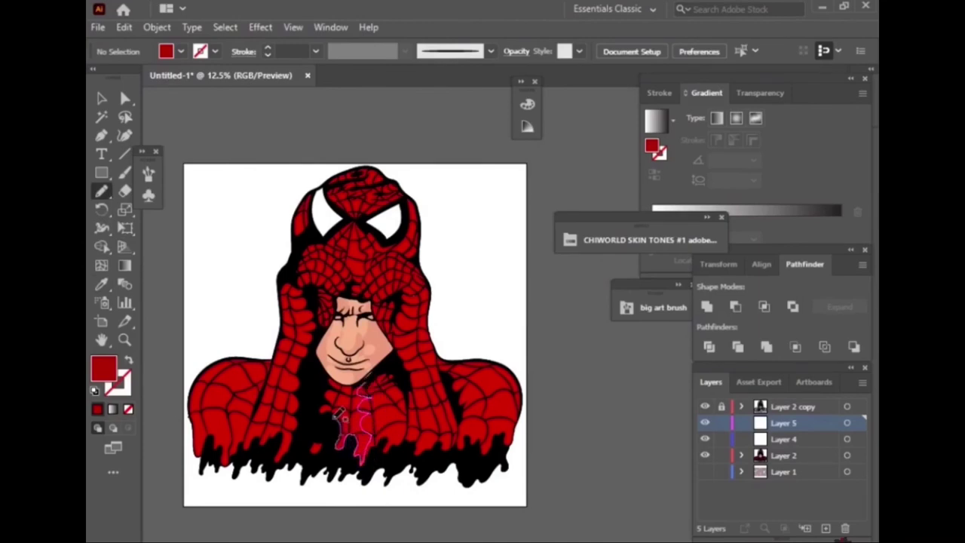
pyautogui.moveTo(315, 450)
pyautogui.mouseDown()
pyautogui.moveTo(321, 410)
pyautogui.moveTo(354, 385)
pyautogui.mouseUp()
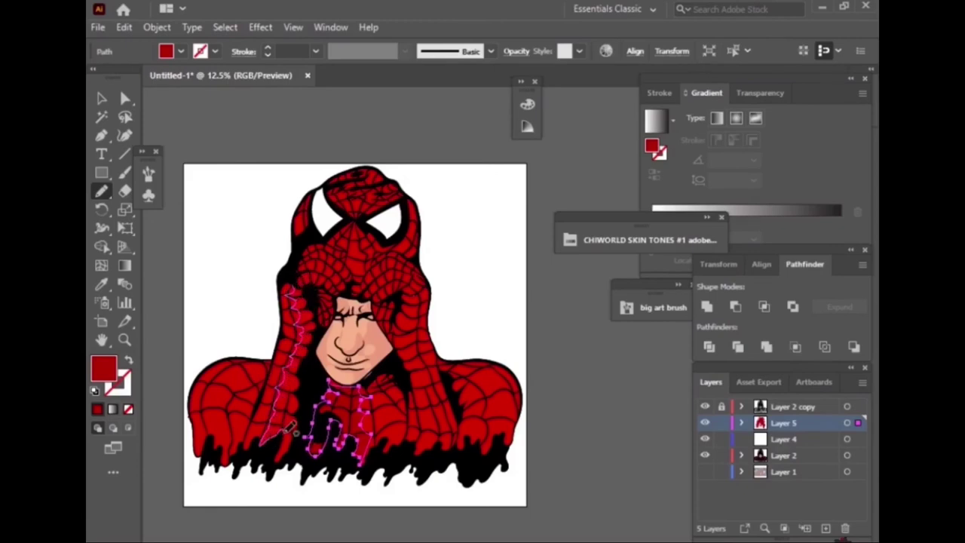
pyautogui.hotkey('ctrl', 'z')
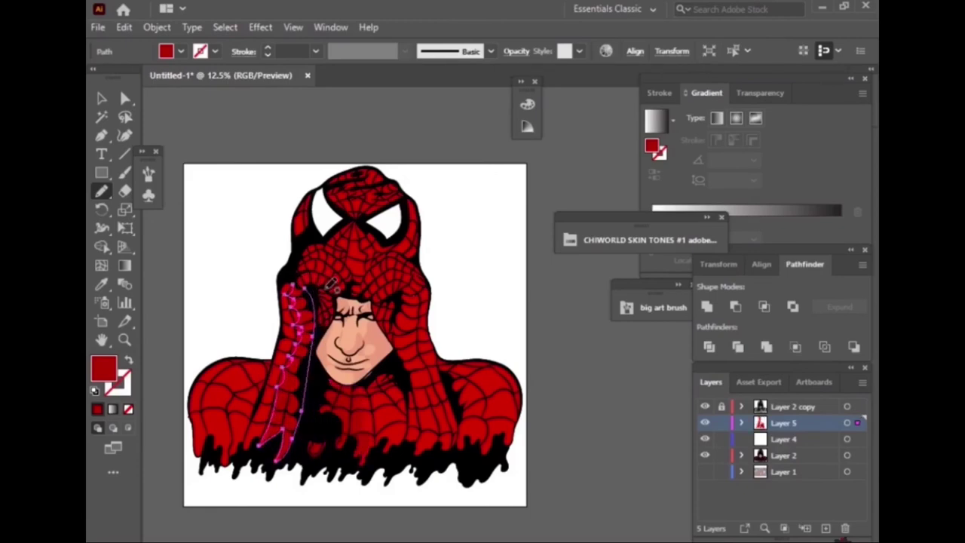
pyautogui.moveTo(314, 286)
pyautogui.mouseDown()
pyautogui.moveTo(338, 272)
pyautogui.moveTo(315, 265)
pyautogui.mouseUp()
pyautogui.keyDown('alt'); pyautogui.scroll(3, 303, 254); pyautogui.keyUp('alt')
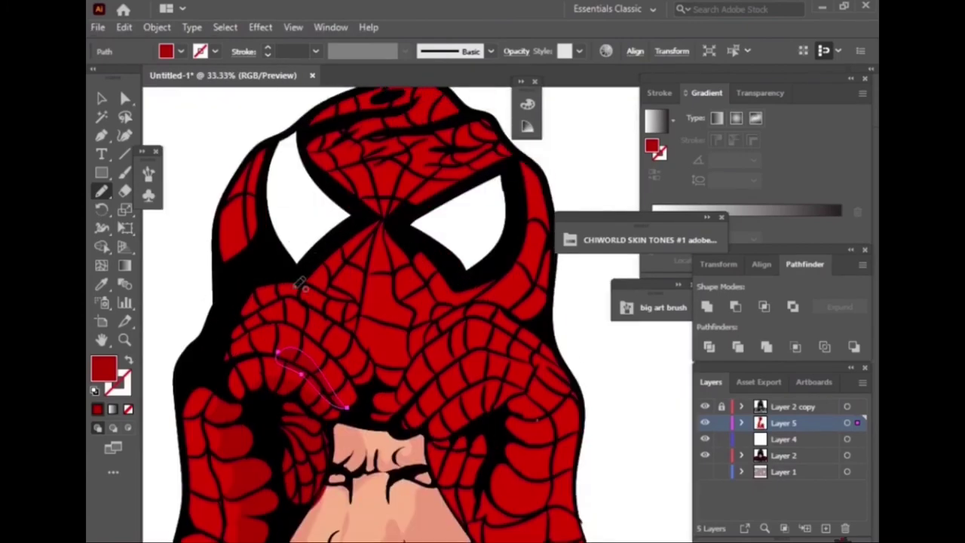
pyautogui.keyDown('alt'); pyautogui.scroll(3, 307, 362); pyautogui.keyUp('alt')
pyautogui.moveTo(390, 416); pyautogui.dragTo(185, 451)
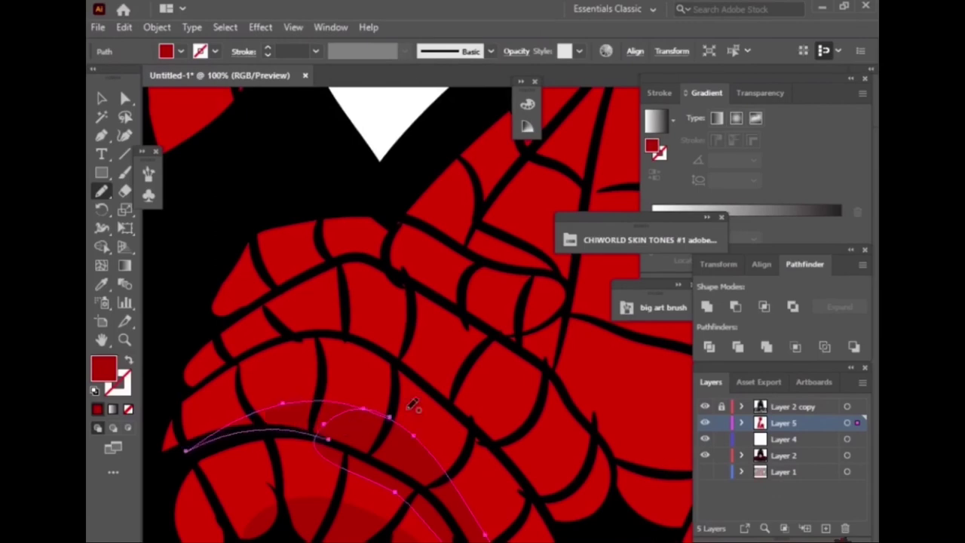
pyautogui.moveTo(386, 349); pyautogui.dragTo(615, 475)
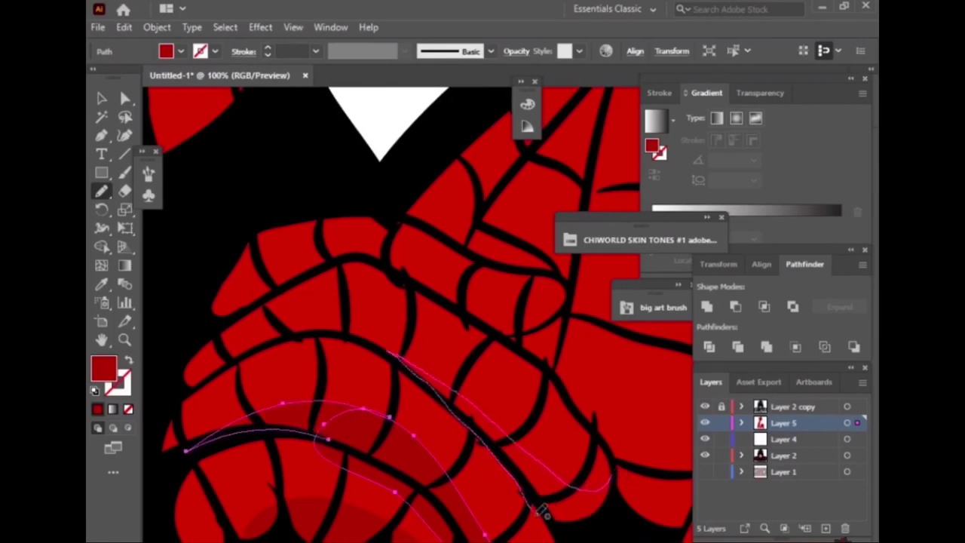
pyautogui.scroll(5, 511, 343)
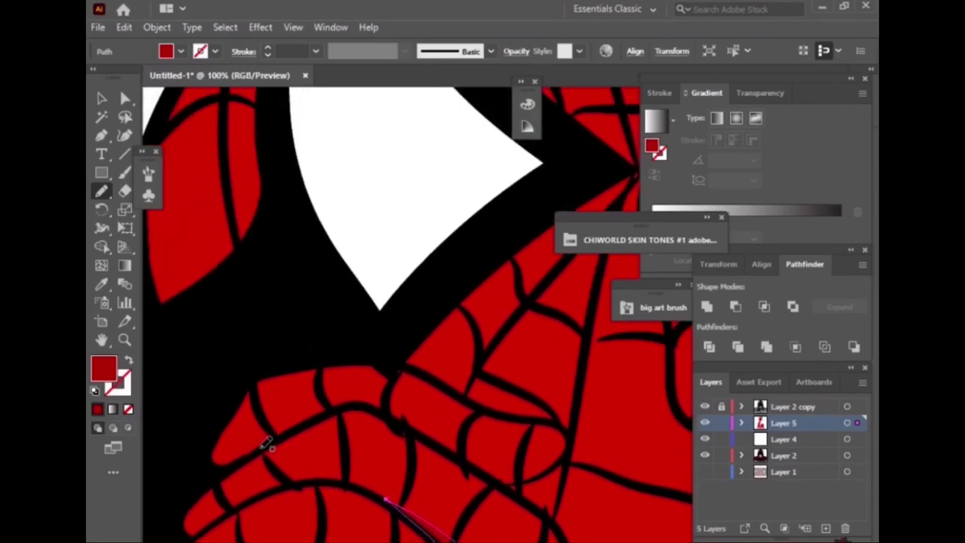
pyautogui.moveTo(268, 445)
pyautogui.mouseDown()
pyautogui.moveTo(234, 459)
pyautogui.moveTo(402, 436)
pyautogui.moveTo(315, 424)
pyautogui.mouseUp()
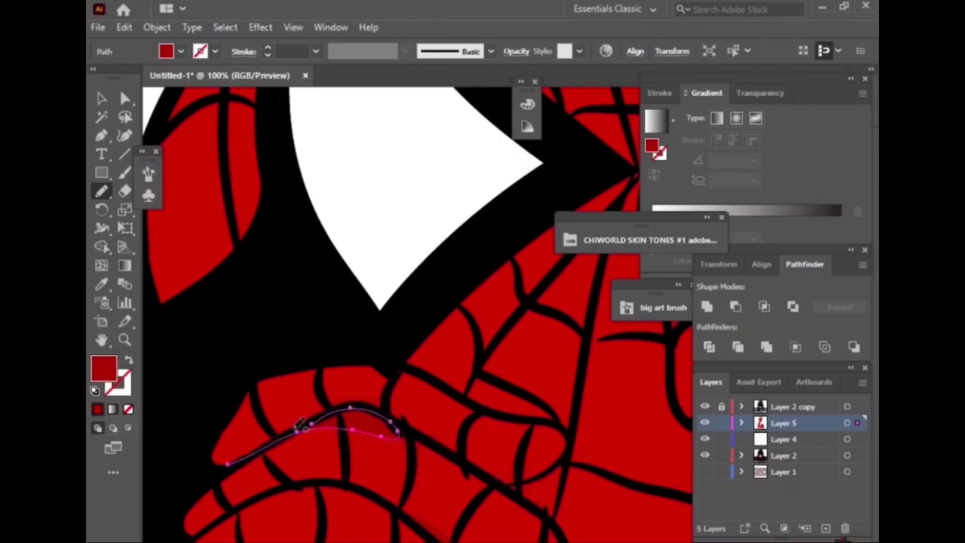
pyautogui.moveTo(241, 456)
pyautogui.mouseDown()
pyautogui.moveTo(450, 450)
pyautogui.moveTo(317, 422)
pyautogui.mouseUp()
# Shade a right-hand fold and the gap between the fingers in darker red
pyautogui.hotkey('ctrl', '-')
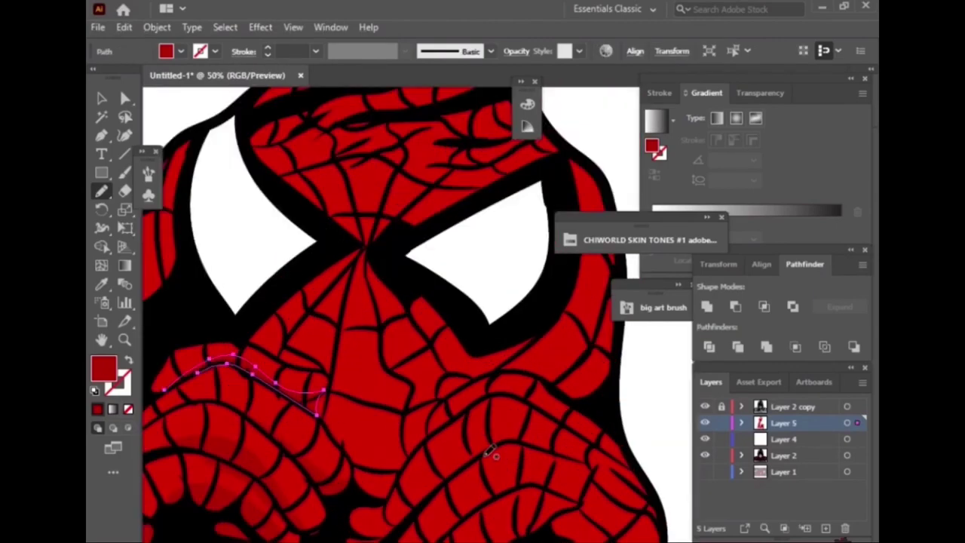
pyautogui.hotkey('ctrl', '+')
pyautogui.hotkey('ctrl', '+')
pyautogui.moveTo(345, 335); pyautogui.dragTo(352, 390)
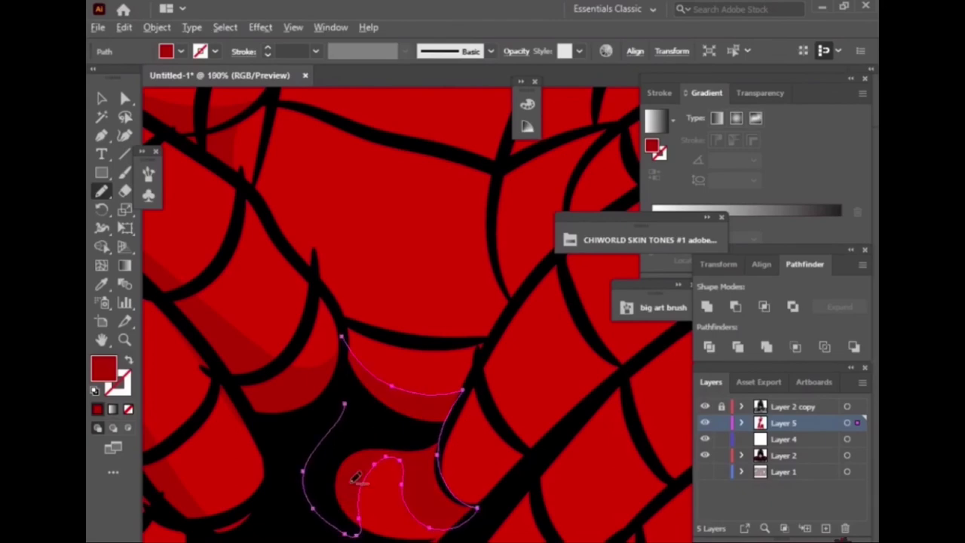
pyautogui.hotkey('ctrl', '+')
pyautogui.scroll(-5, 496, 453)
pyautogui.moveTo(419, 424)
pyautogui.mouseDown()
pyautogui.moveTo(445, 447)
pyautogui.moveTo(448, 427)
pyautogui.mouseUp()
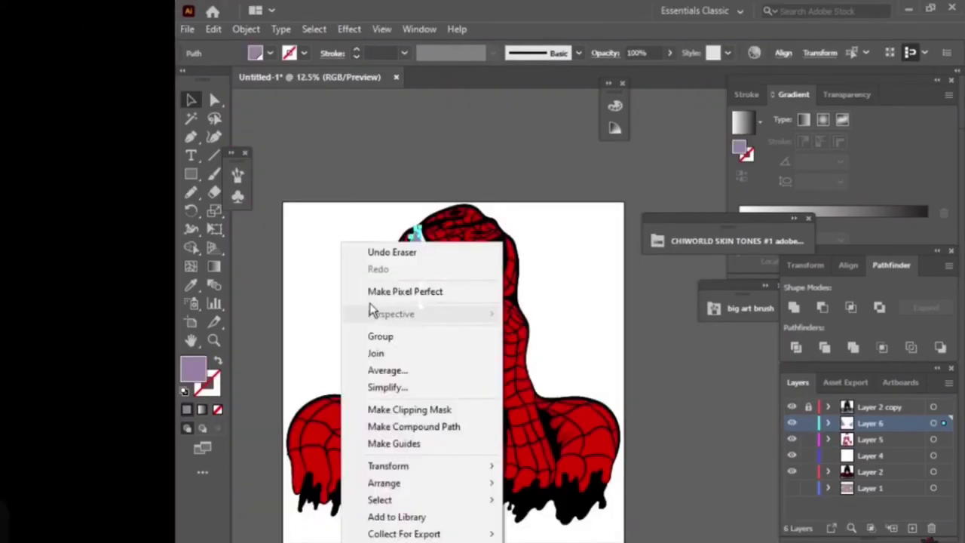
# Undo the eraser to bring back the lavender lens shading, then deselect all artwork
pyautogui.click(394, 252)
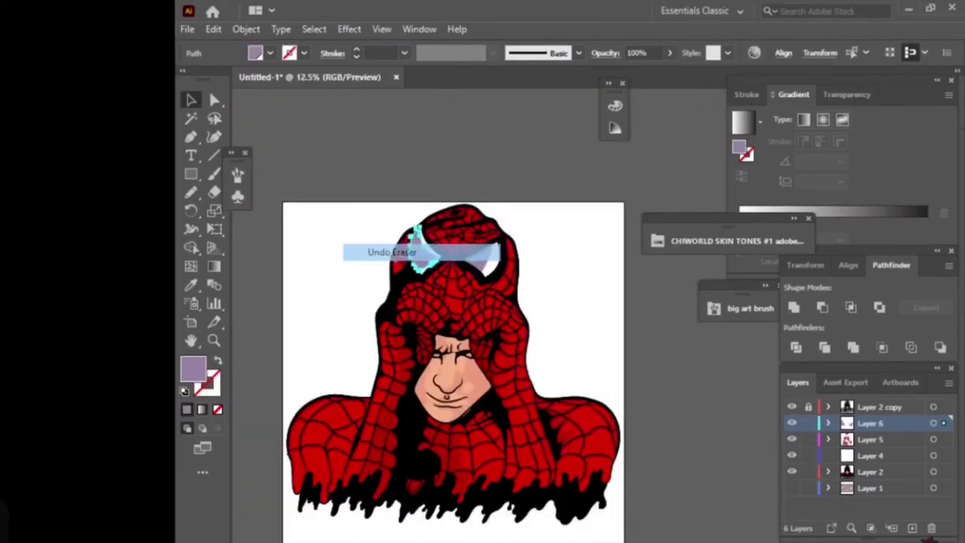
pyautogui.rightClick(379, 284)
pyautogui.rightClick(376, 309)
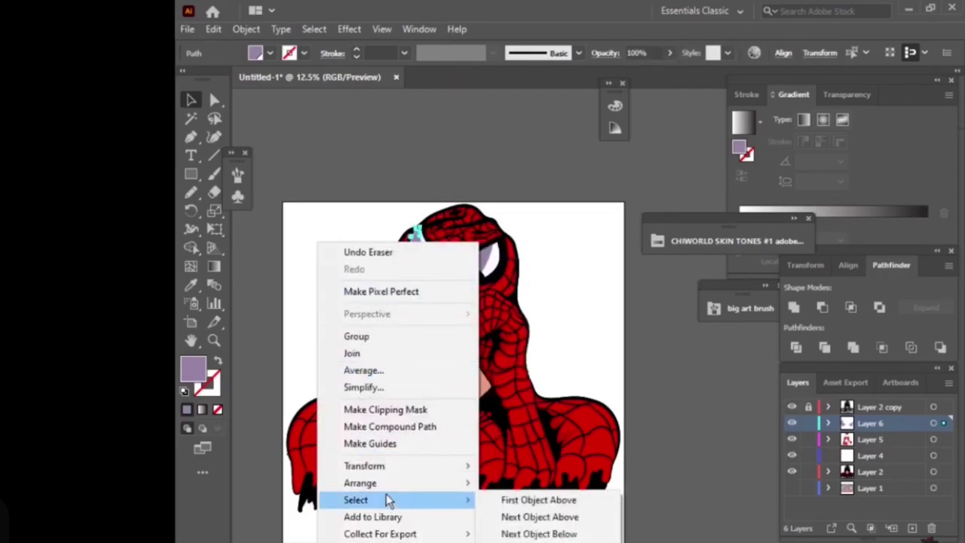
pyautogui.click(314, 28)
pyautogui.click(355, 83)
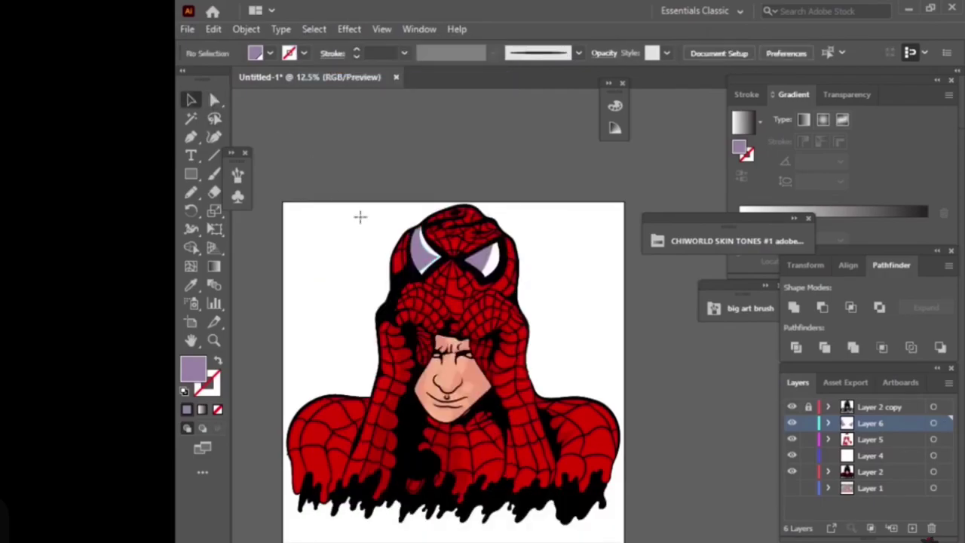